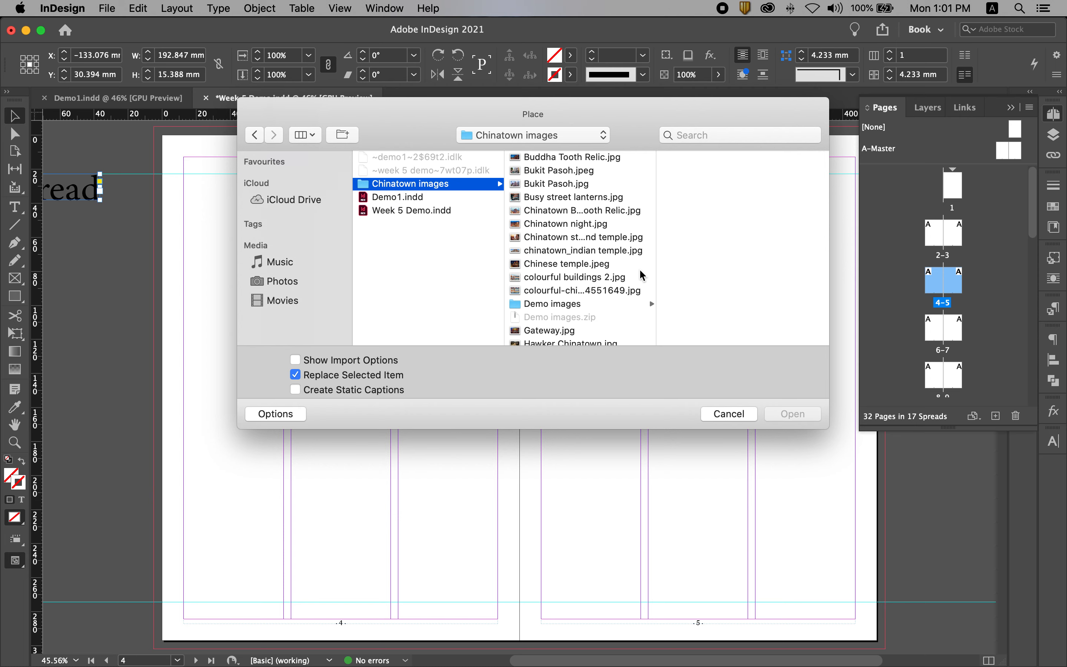
Place Buddha Tooth Relic.jpg from the Demo images folder as a separate image on spread 4-5, about 226 by 127 mm
left_click(546, 308)
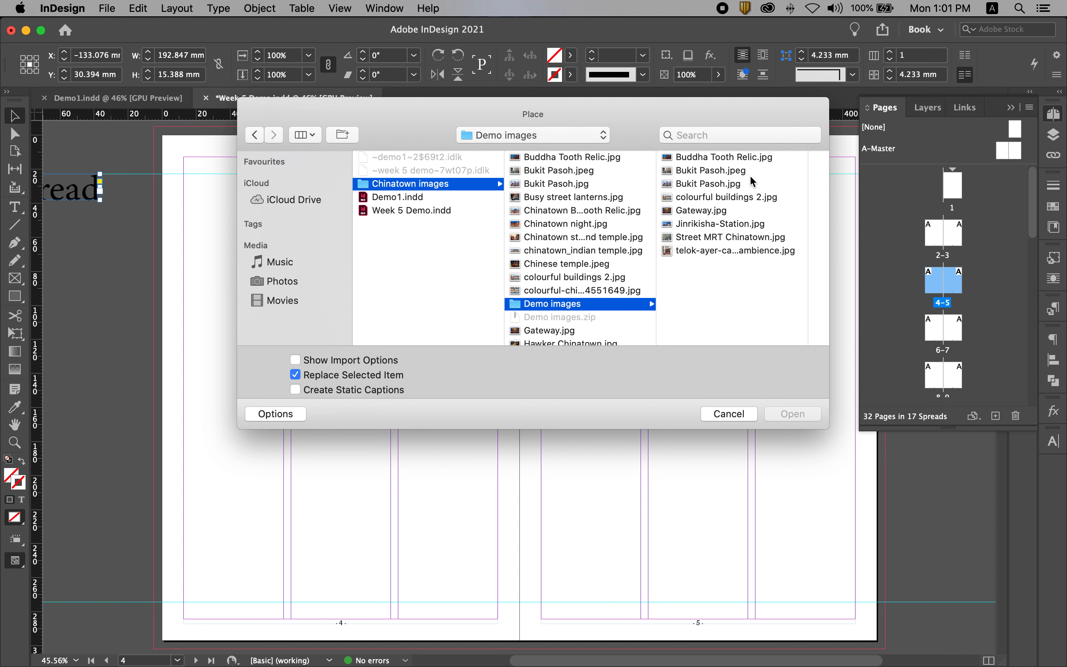
left_click(707, 158)
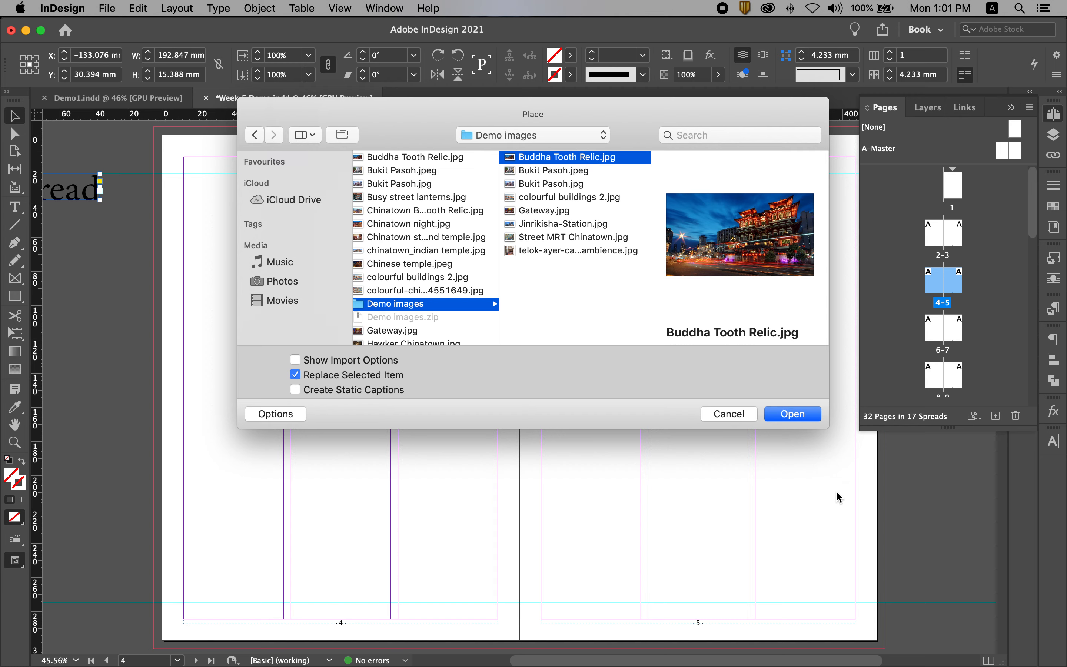
left_click(799, 414)
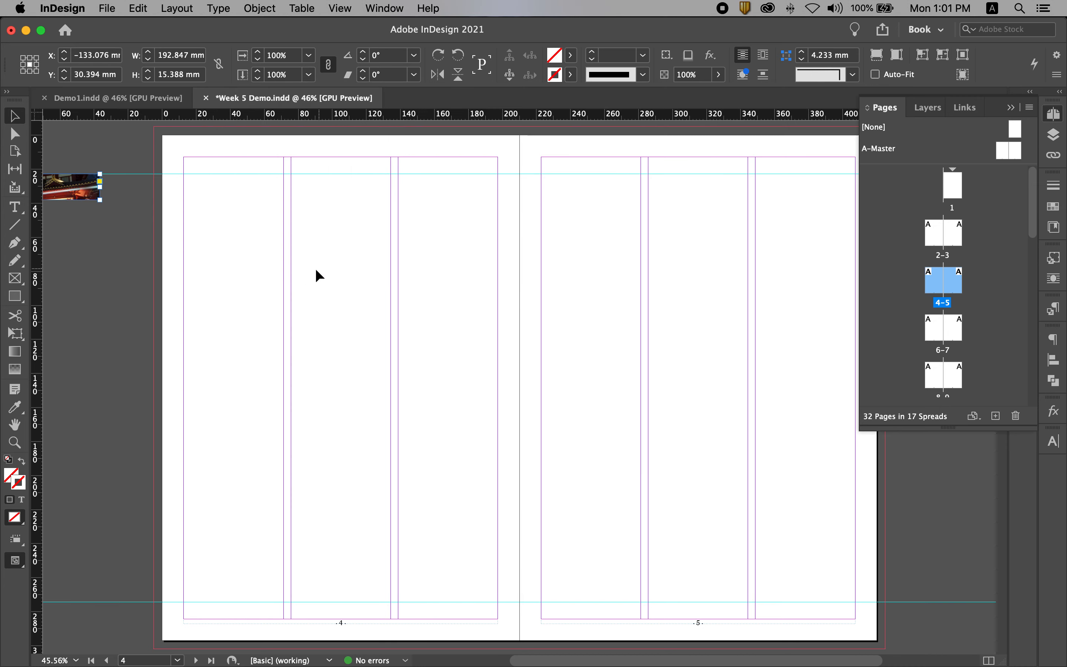
key("super+z")
left_click_drag(213, 205, 598, 421)
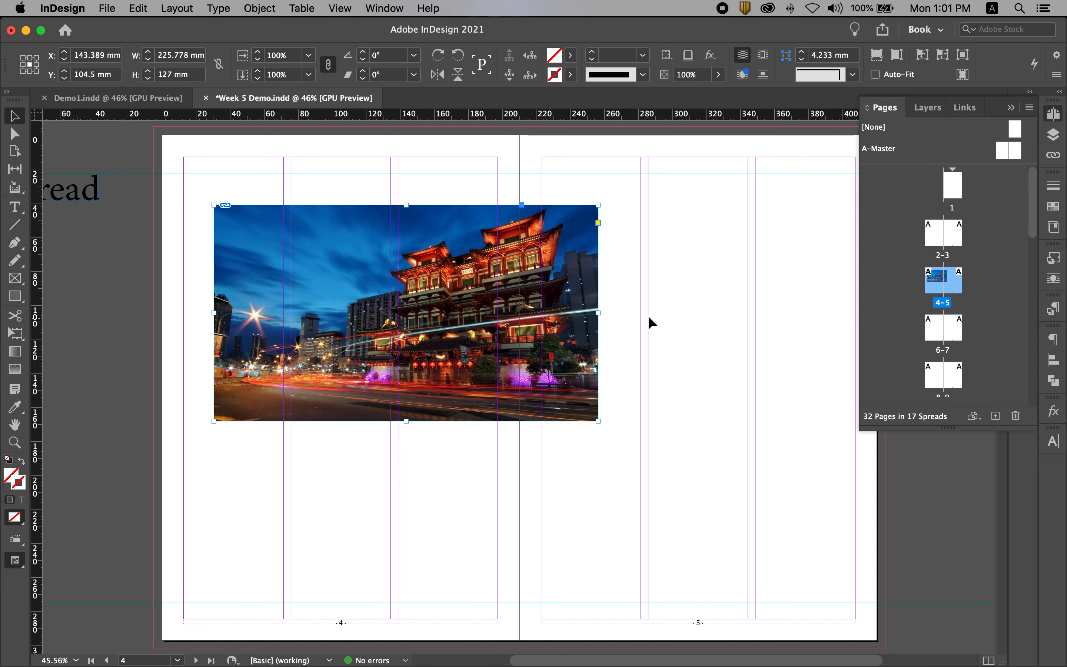
Move the temple image so its upper-right corner sits on the bleed corner of page 5
left_click_drag(576, 266, 670, 322)
left_click_drag(596, 304, 664, 213)
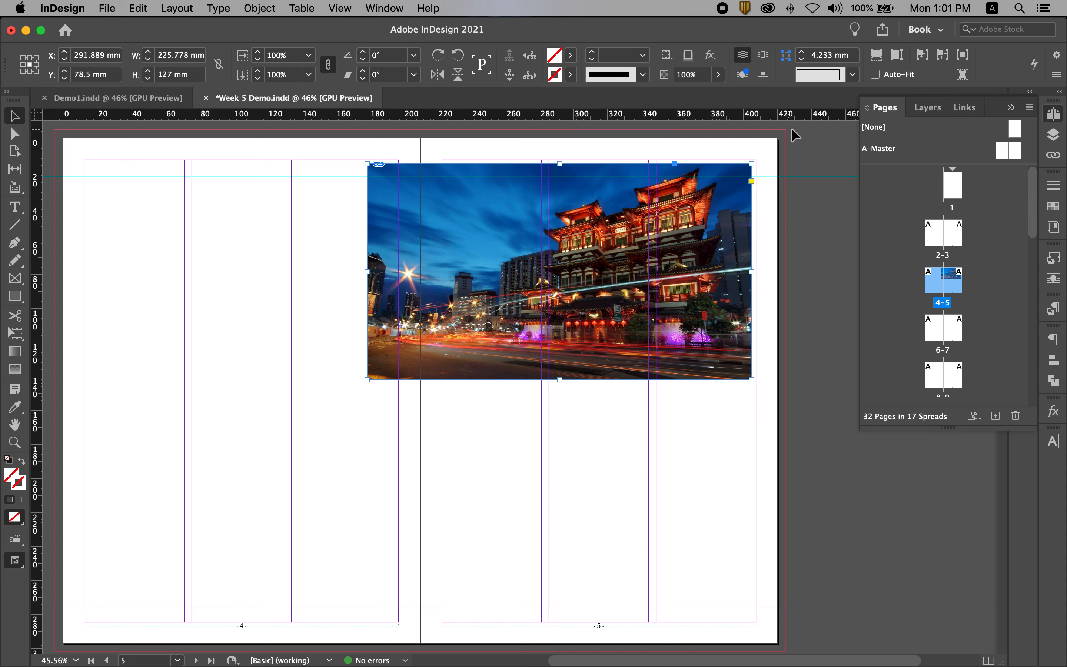
left_click_drag(732, 206, 763, 177)
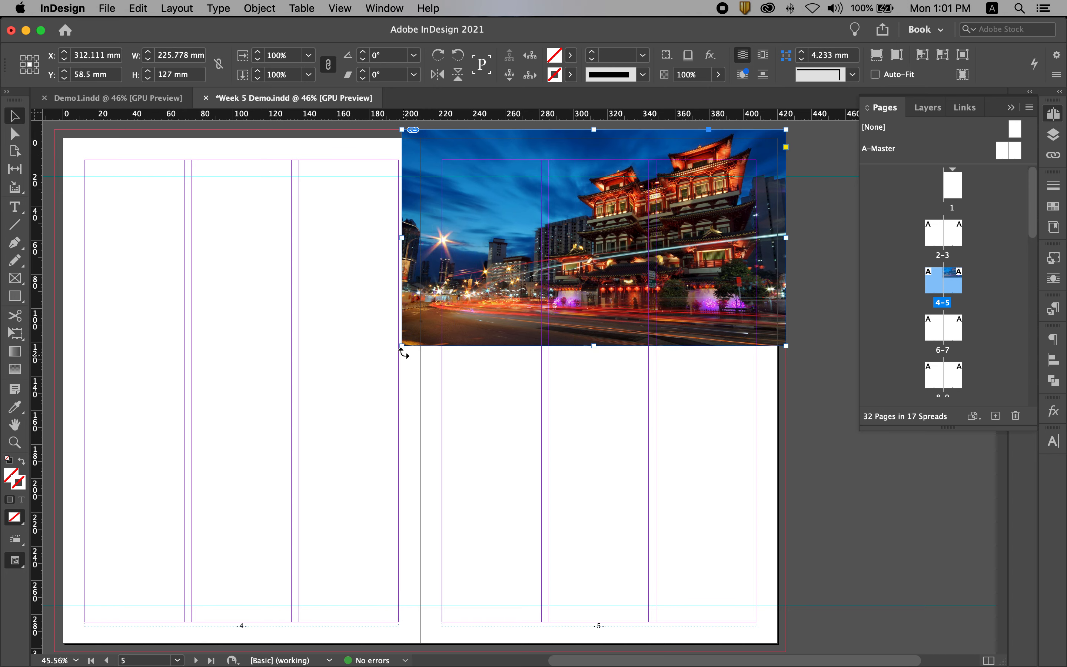
Scale the temple image up proportionally from its lower-left corner to the bottom bleed, about 546 by 307 mm
left_click_drag(404, 347, 263, 552)
scroll(269, 507, "left", 10)
scroll(269, 507, "down", 4)
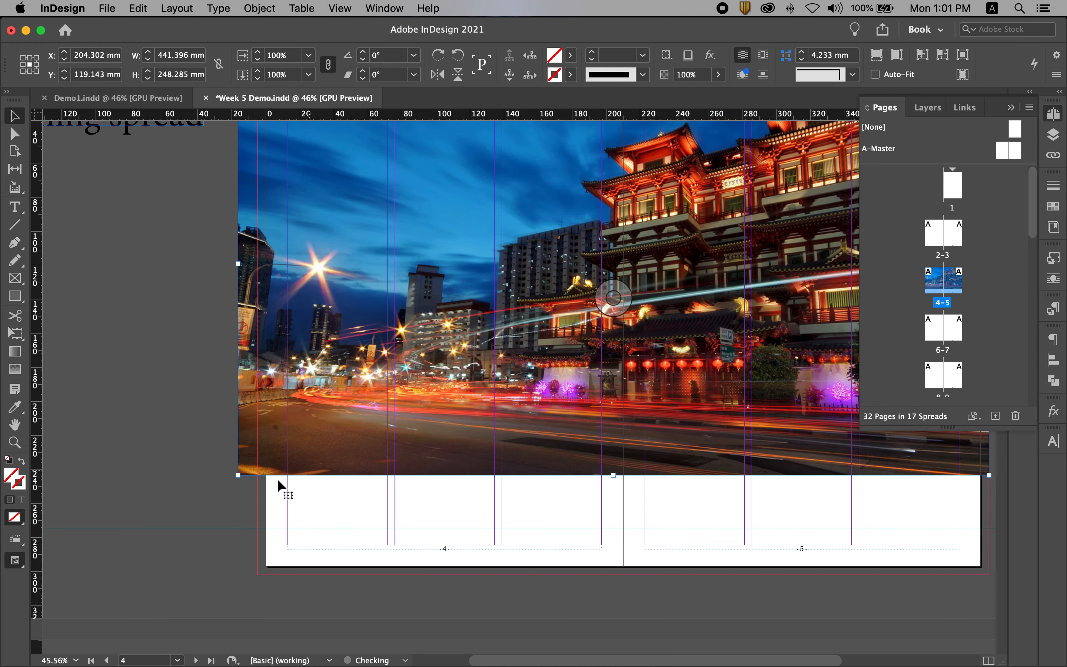
left_click_drag(285, 449, 382, 499)
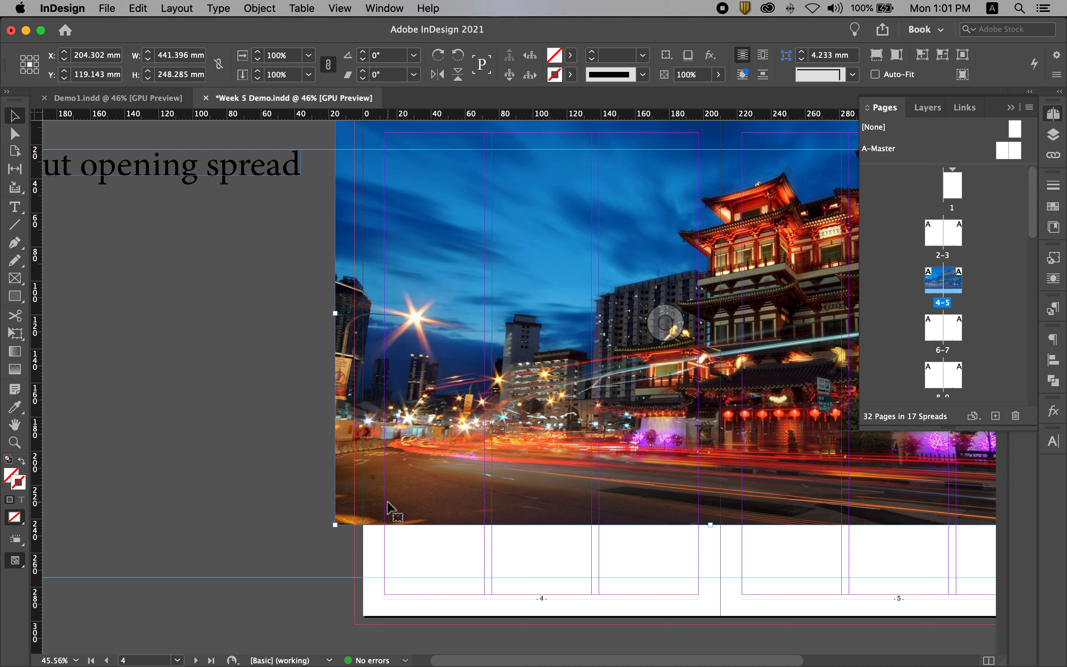
left_click_drag(336, 524, 390, 623)
left_click_drag(579, 421, 466, 437)
left_click_drag(392, 431, 419, 424)
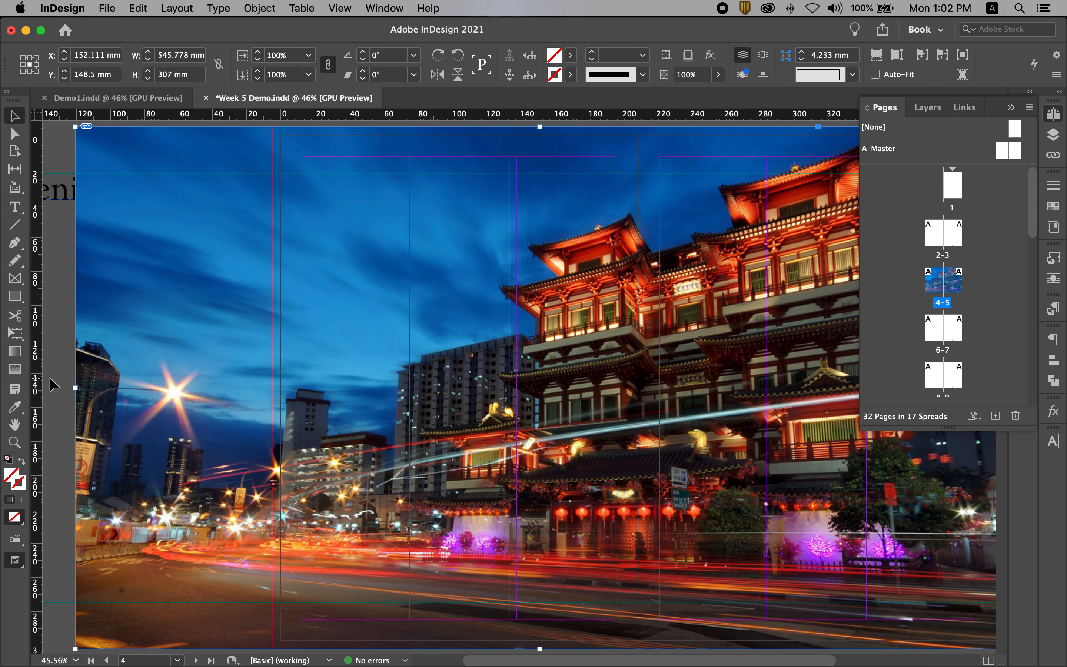
Crop the image frame's left side to the page 4 bleed edge, making the frame 430 mm wide
left_click_drag(76, 389, 272, 388)
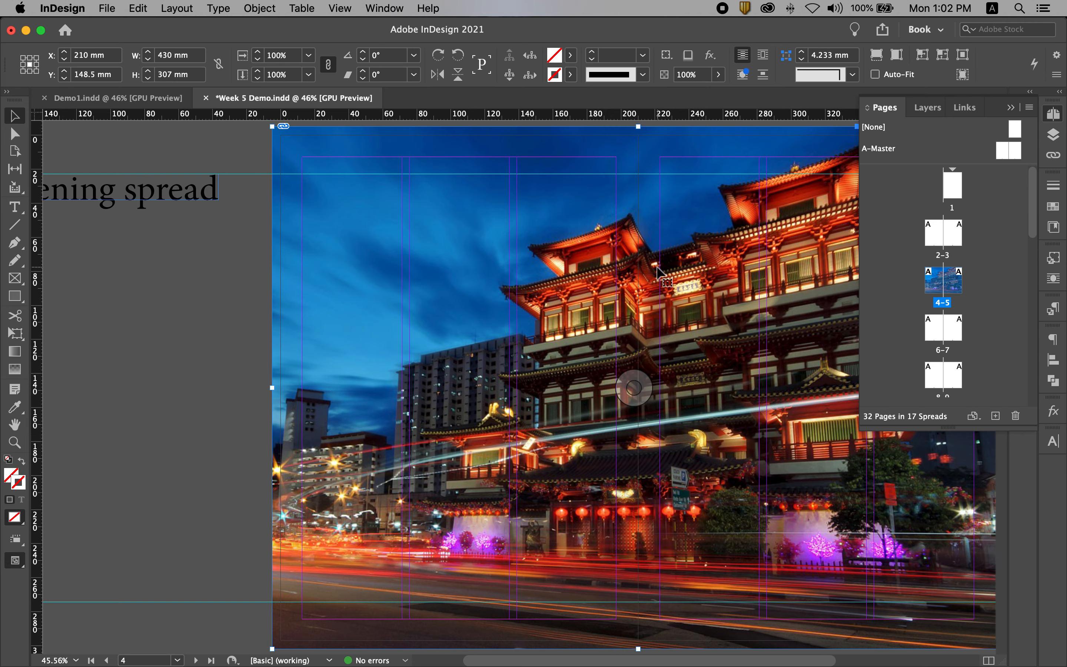
scroll(657, 271, "left", 3)
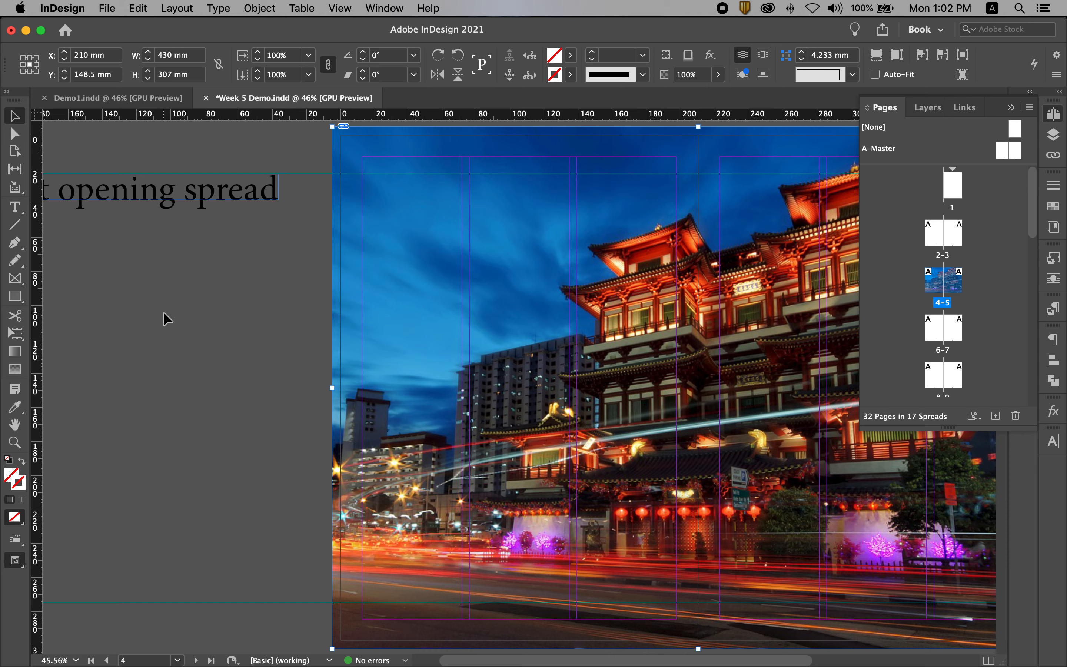
scroll(164, 312, "right", 8)
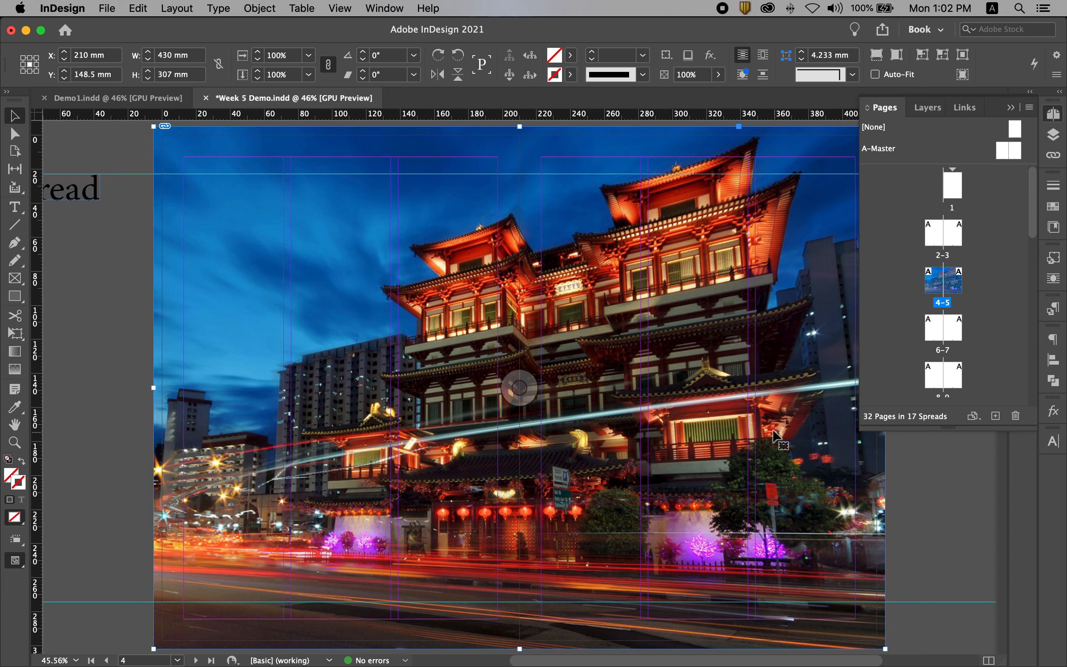
Shift the photo rightward inside its frame to X+ 173.339 mm, leaving the frame in place, and deselect it
left_click(519, 388)
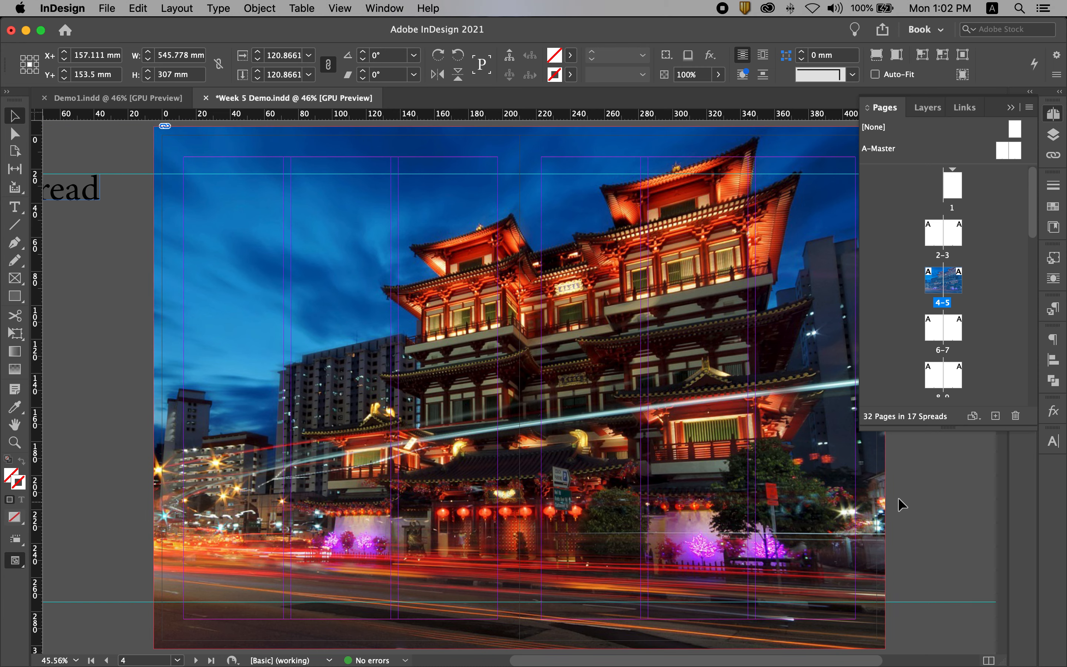
left_click(927, 502)
left_click(519, 388)
key("Right")
key("Right")
key("Right")
key("Right")
key("Right")
key("Right")
key("Right")
key("Right")
key("Right")
key("Right")
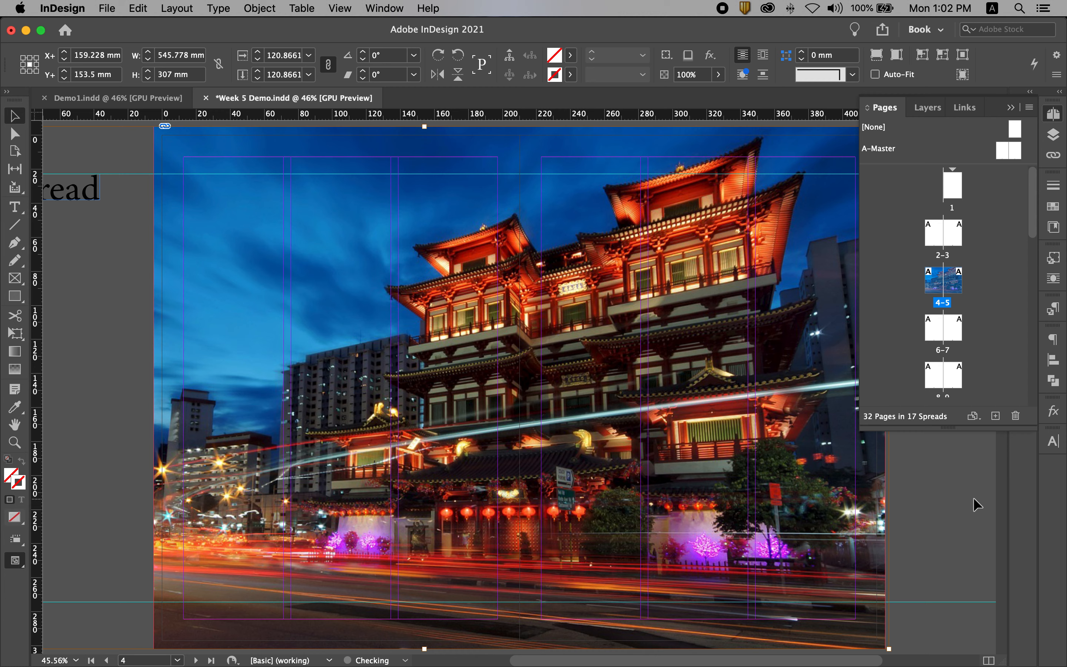
key("Right")
key("Right")
key("Right")
key("Right")
key("Right")
key("Right")
key("Right")
key("Right")
key("Right")
key("Right")
key("Right")
key("Right")
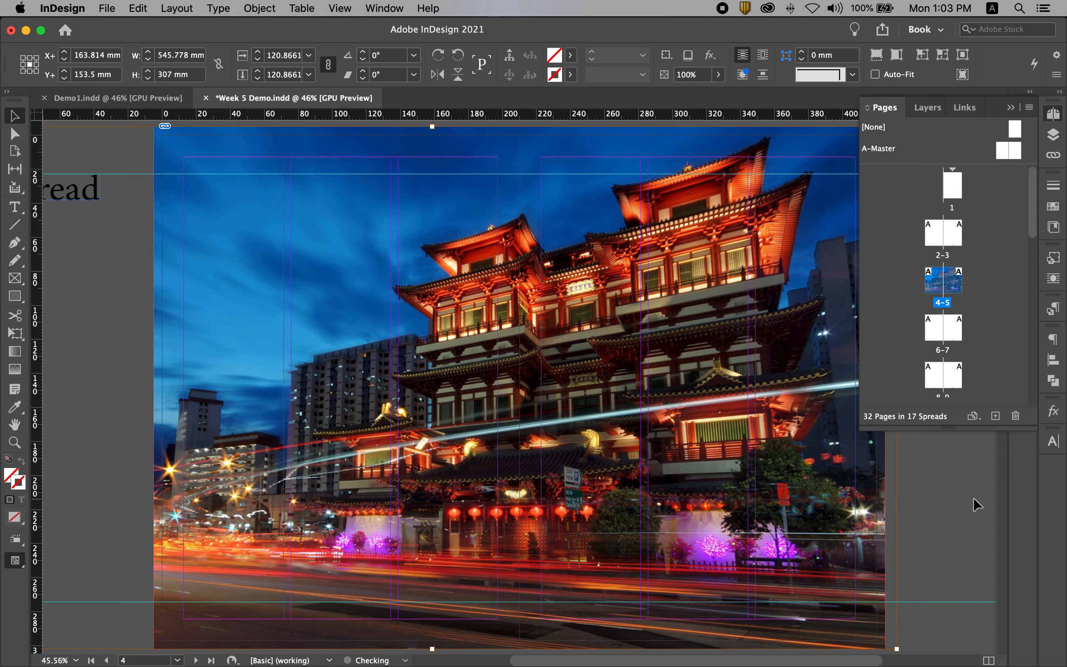
key("Right")
key("Right")
key("Right")
key("Right")
key("Right")
key("Right")
key("Right")
key("Right")
key("Right")
key("Right")
key("Right")
key("Right")
key("Right")
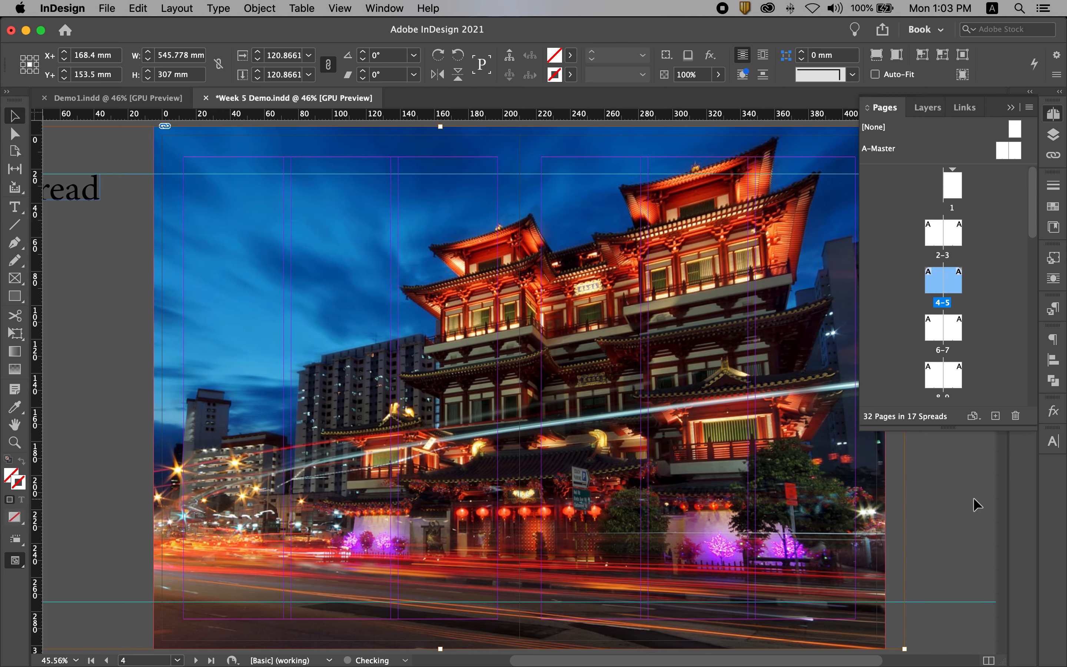
key("Right")
key("Right")
key("Right")
key("Right")
key("Right")
key("Right")
key("Right")
key("Right")
key("Right")
key("Right")
key("Right")
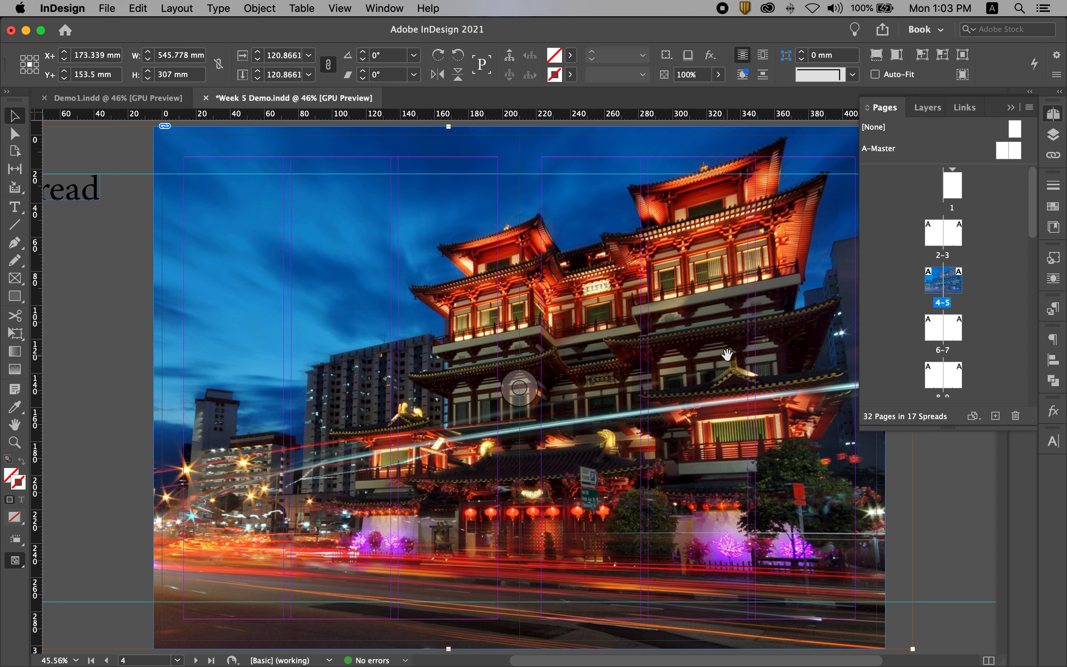
left_click(948, 472)
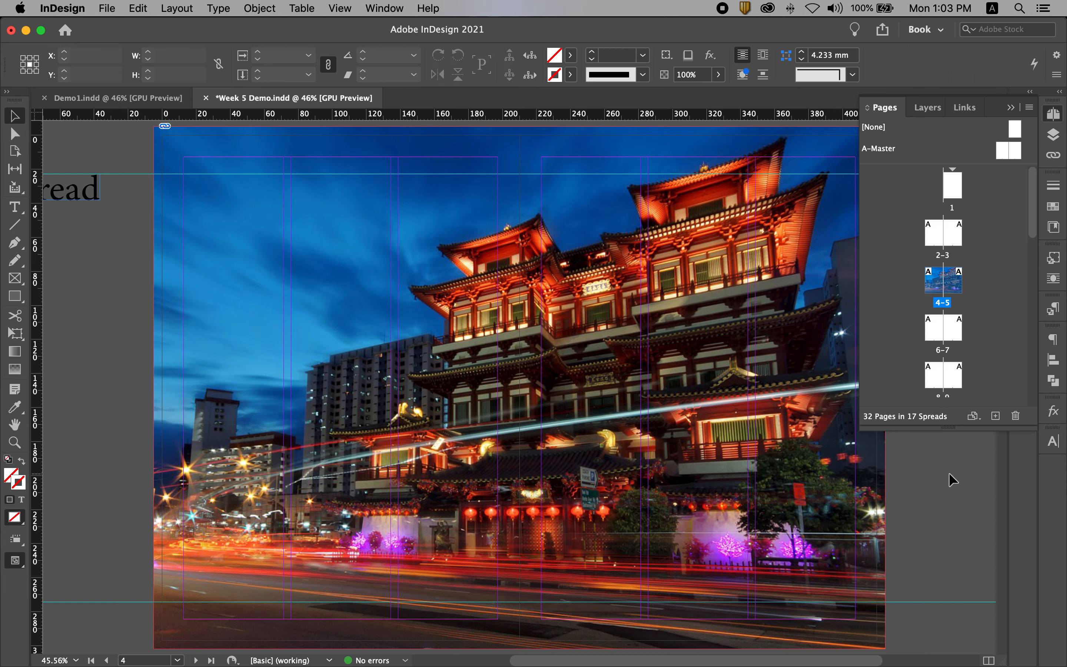
Preview the full-bleed spread without guides or panel overlap, and return to the normal view
key("w")
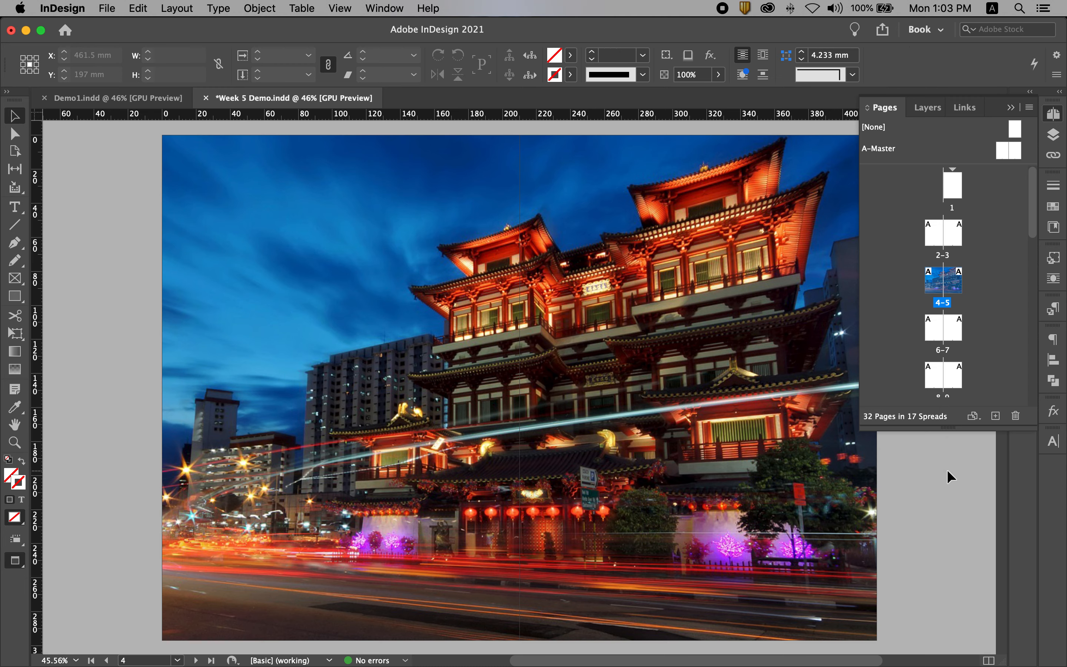
left_click(1010, 107)
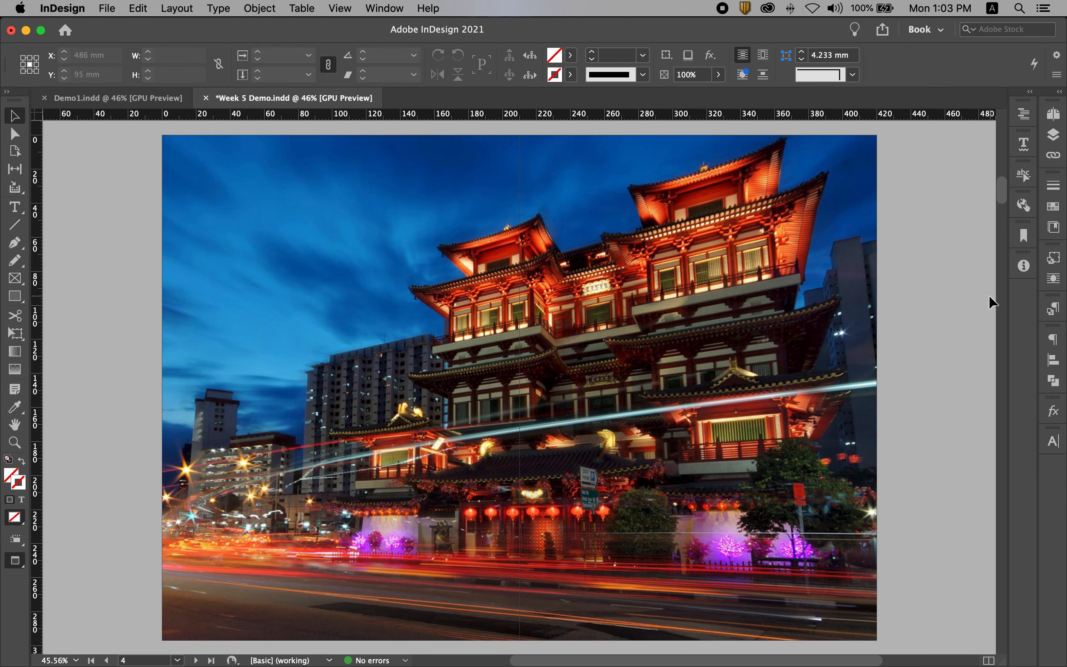
key("w")
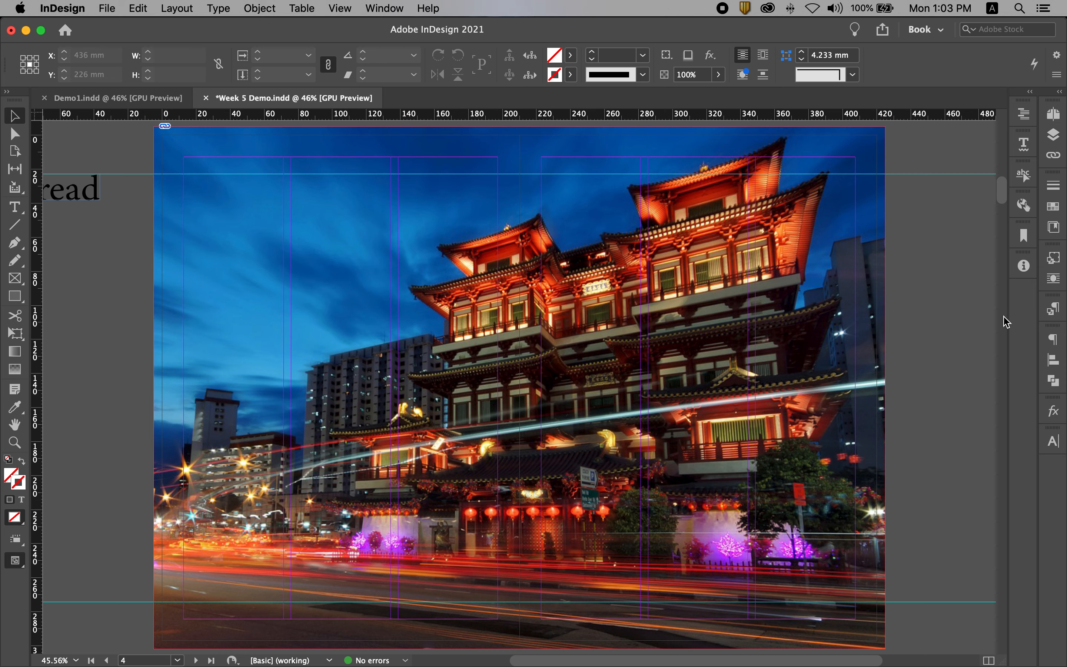
Copy both page number frames from A-Master and paste them in place over the image on pages 4-5
left_click(1053, 113)
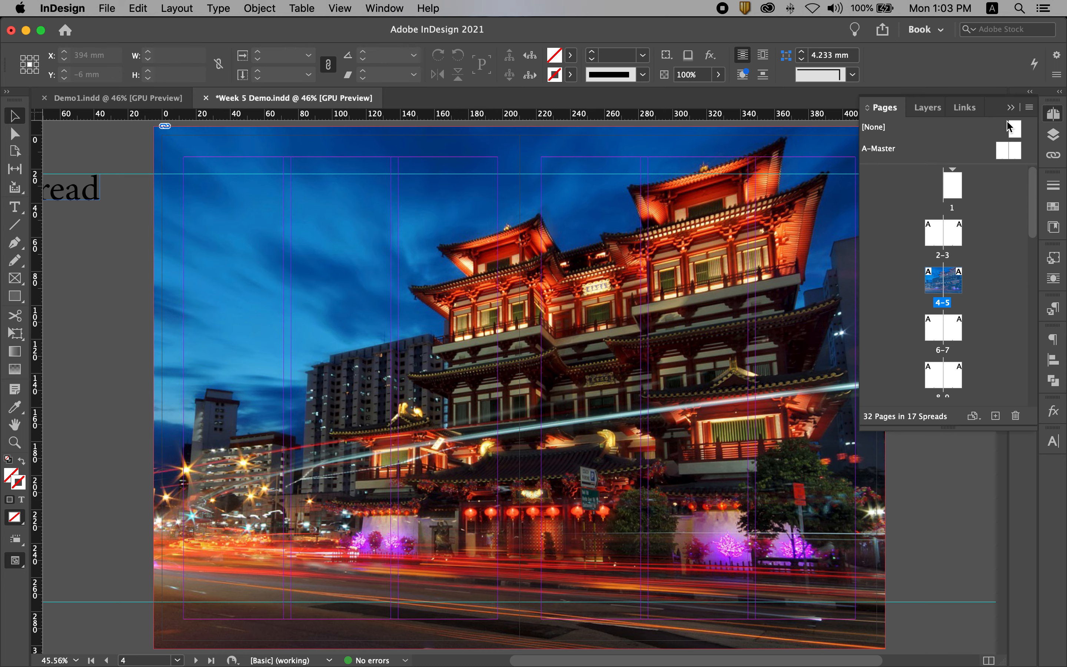
left_click(886, 152)
double_click(886, 153)
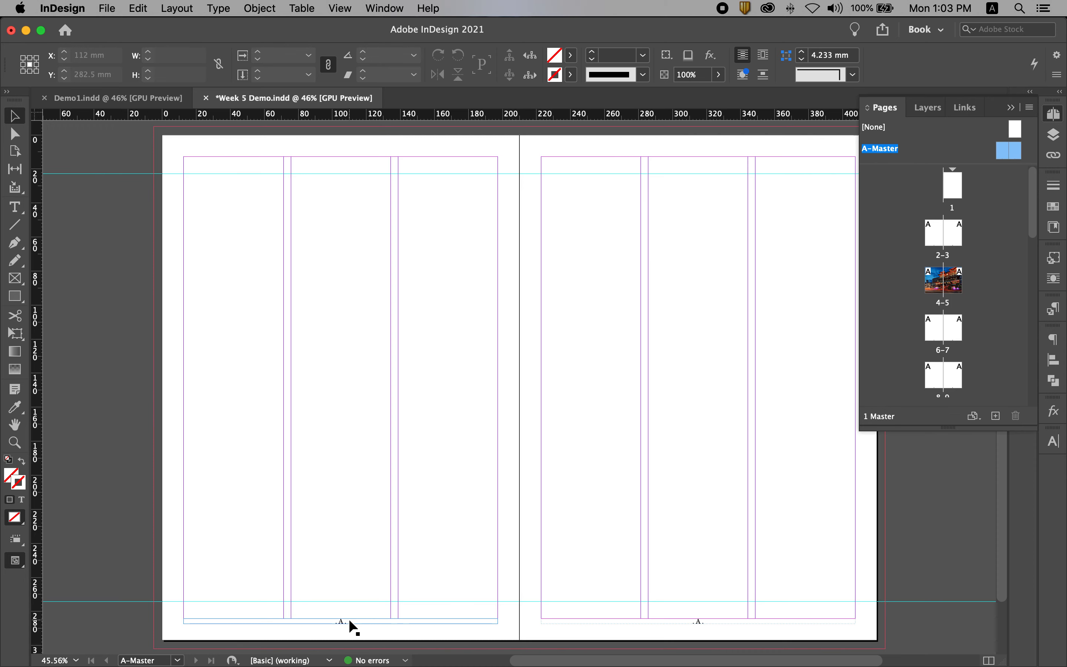
left_click(345, 621)
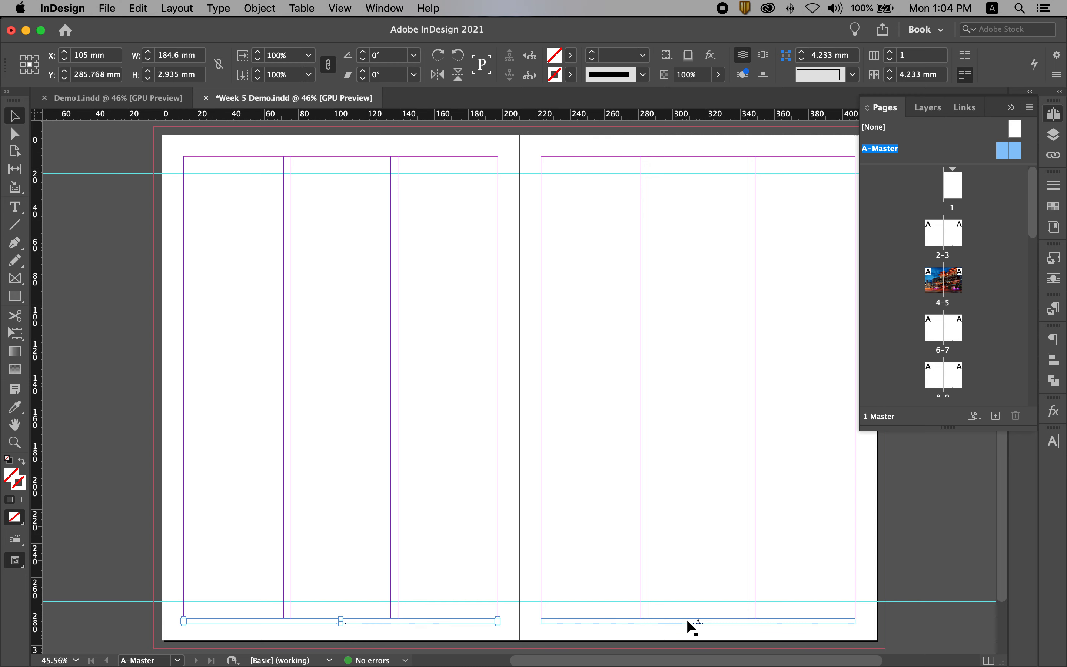
left_click(698, 622, "shift")
double_click(943, 303)
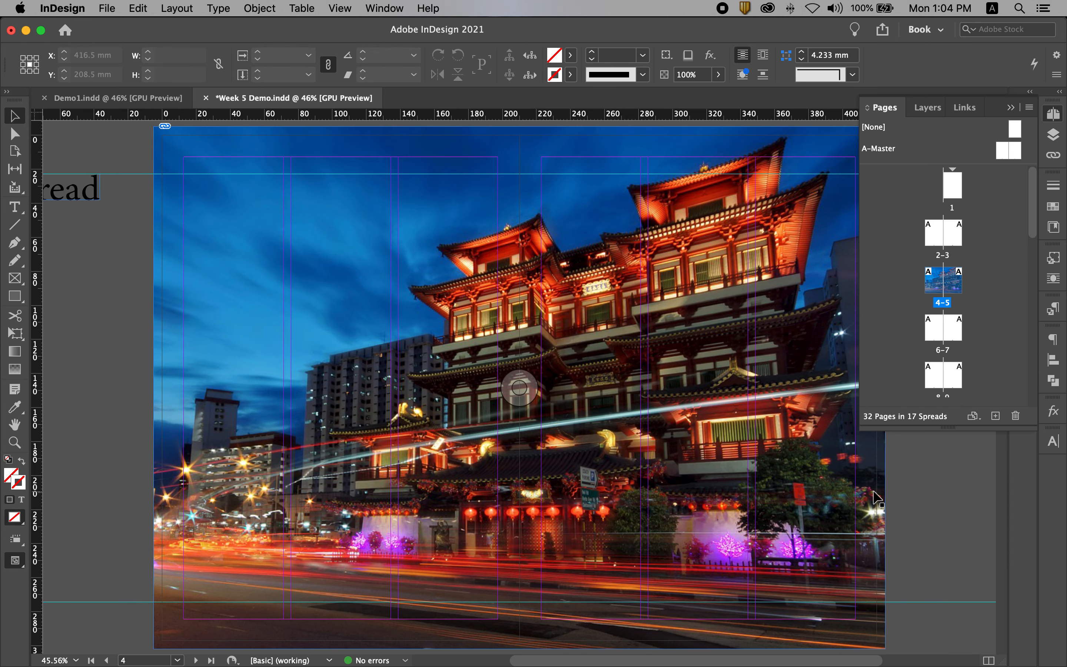
left_click(138, 9)
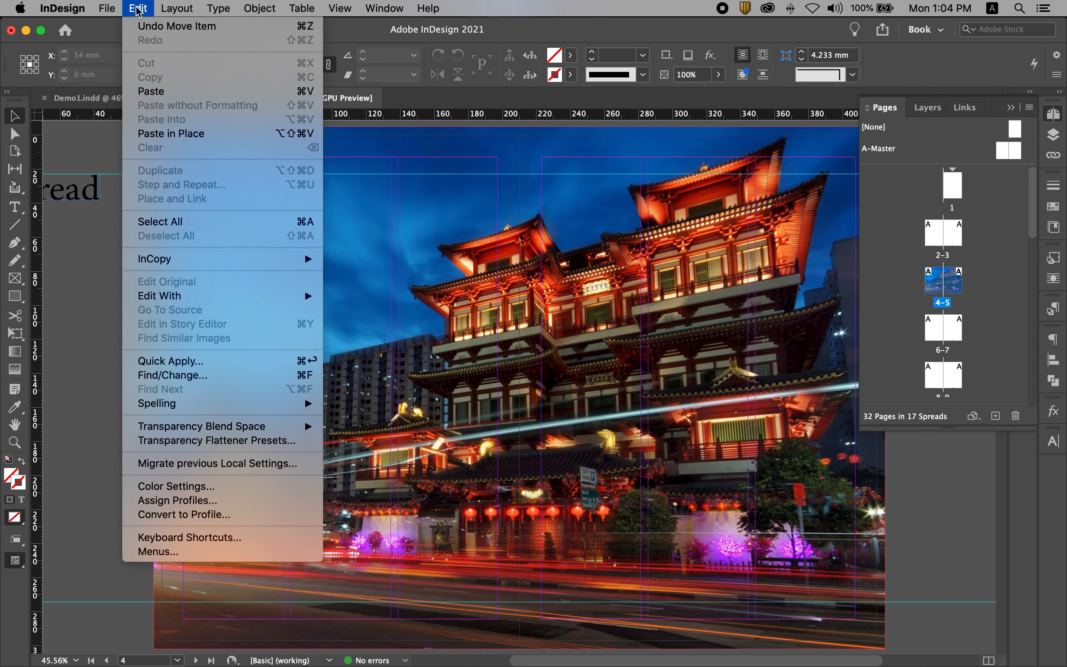
left_click(195, 142)
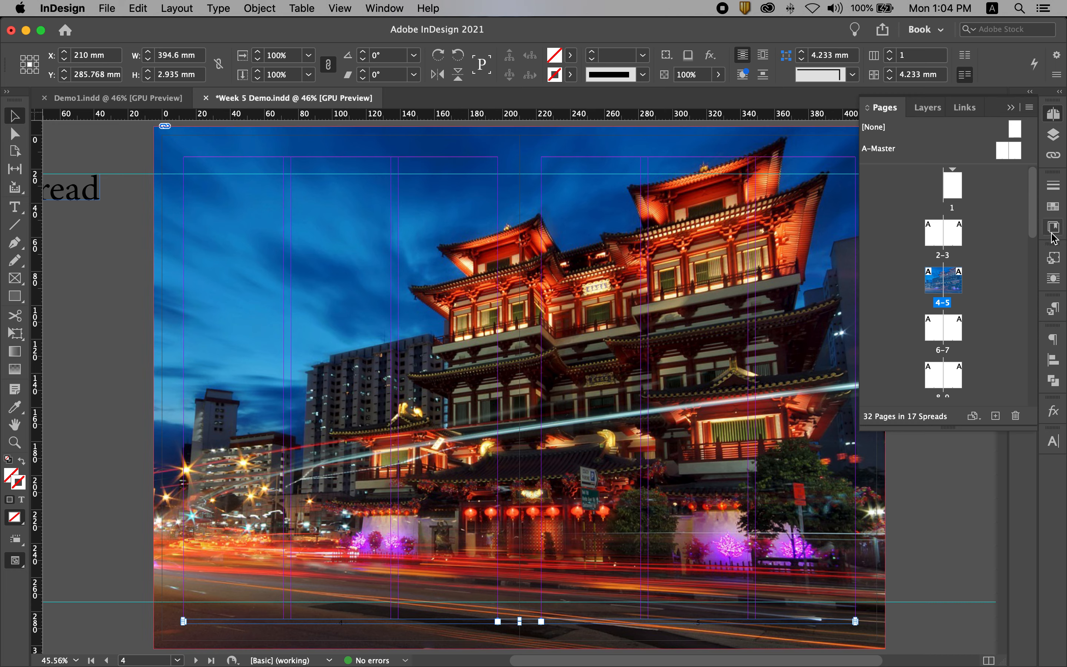
Set the text colour of the page numbers on pages 4-5 to [Paper] and preview the spread
left_click(1053, 206)
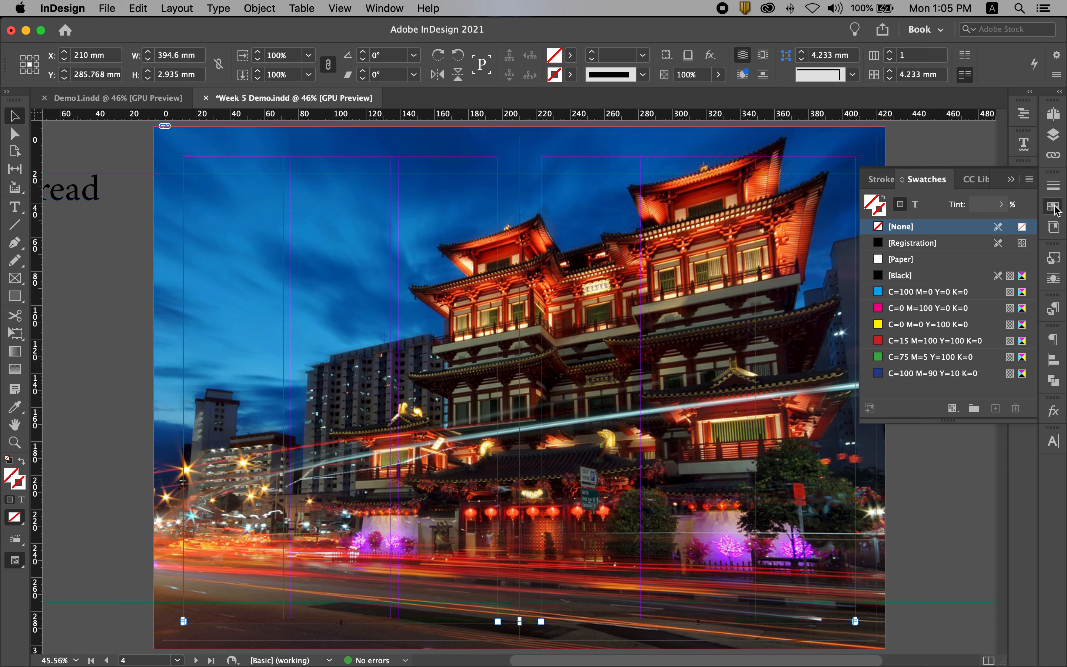
left_click(915, 204)
left_click(904, 274)
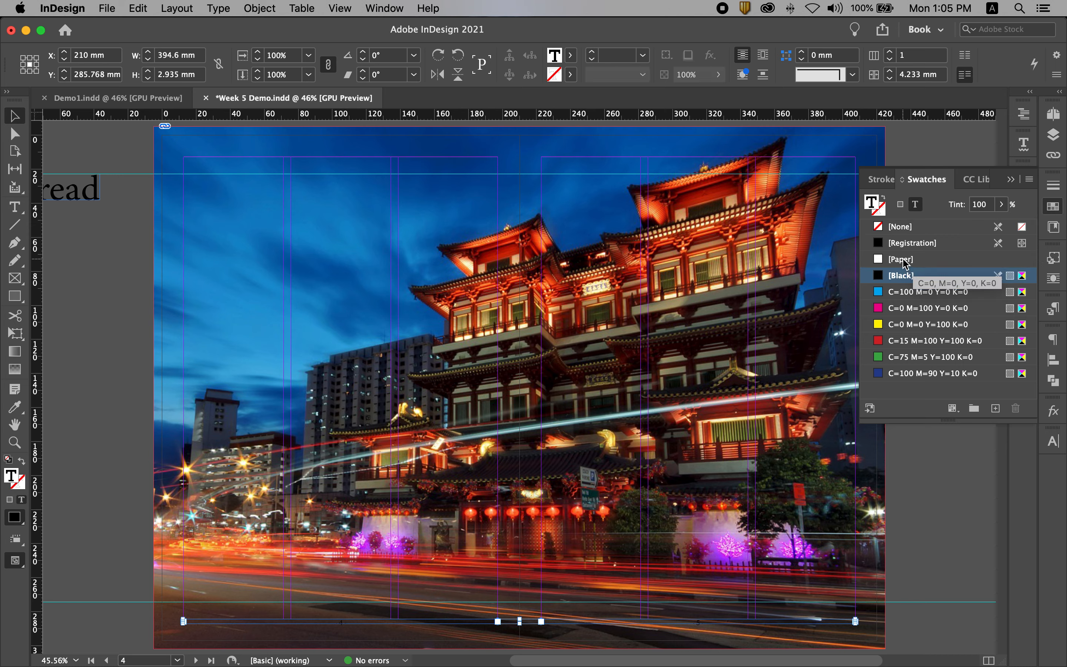
left_click(903, 259)
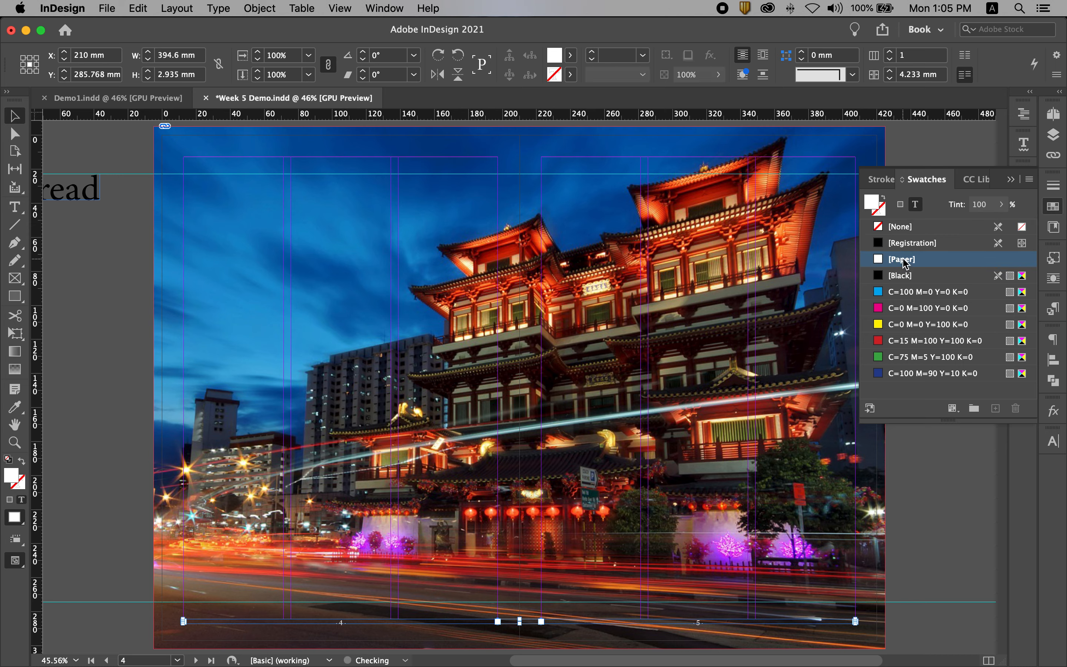
left_click(1010, 180)
left_click(946, 296)
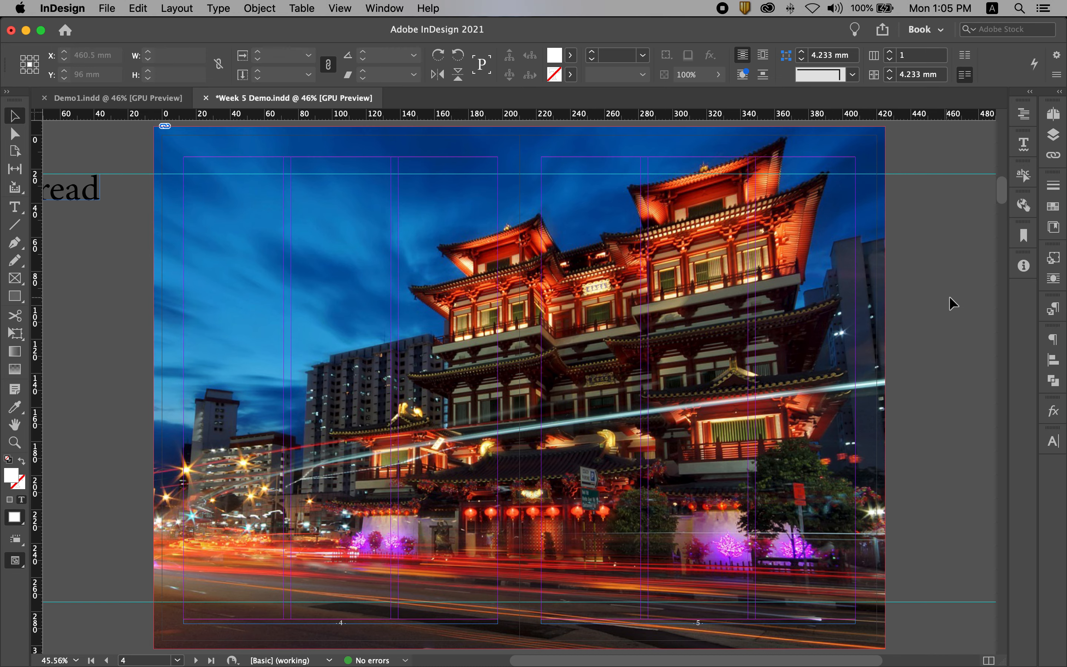
key("w")
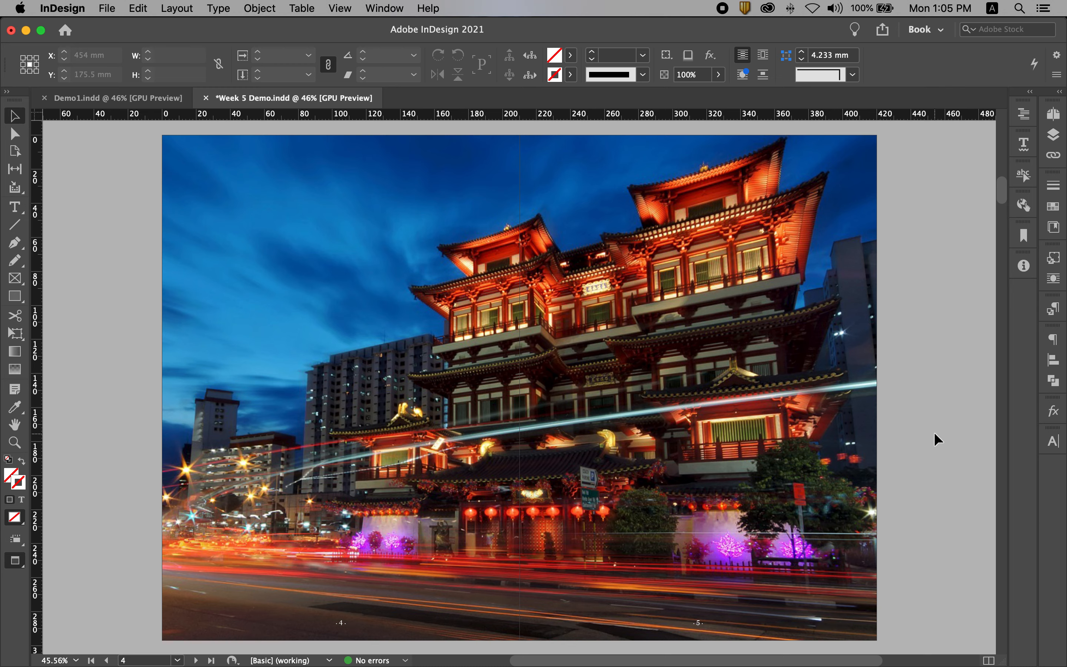
key("w")
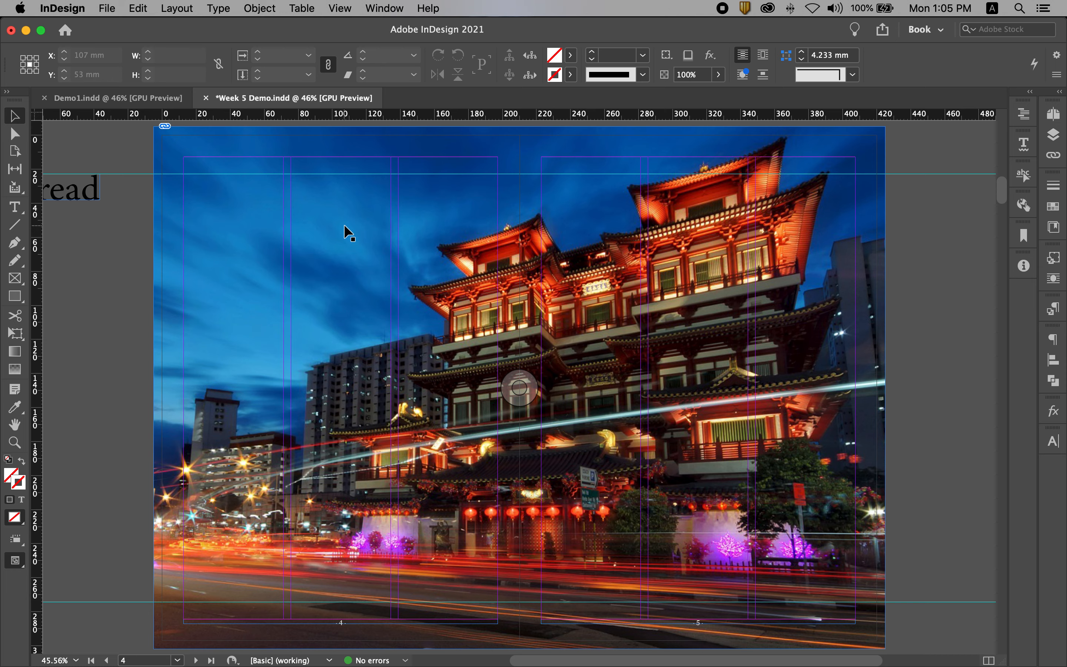
Draw a text frame about 184.6 by 21 mm between page 4's side margins and set its font to Georgia Bold
left_click(19, 214)
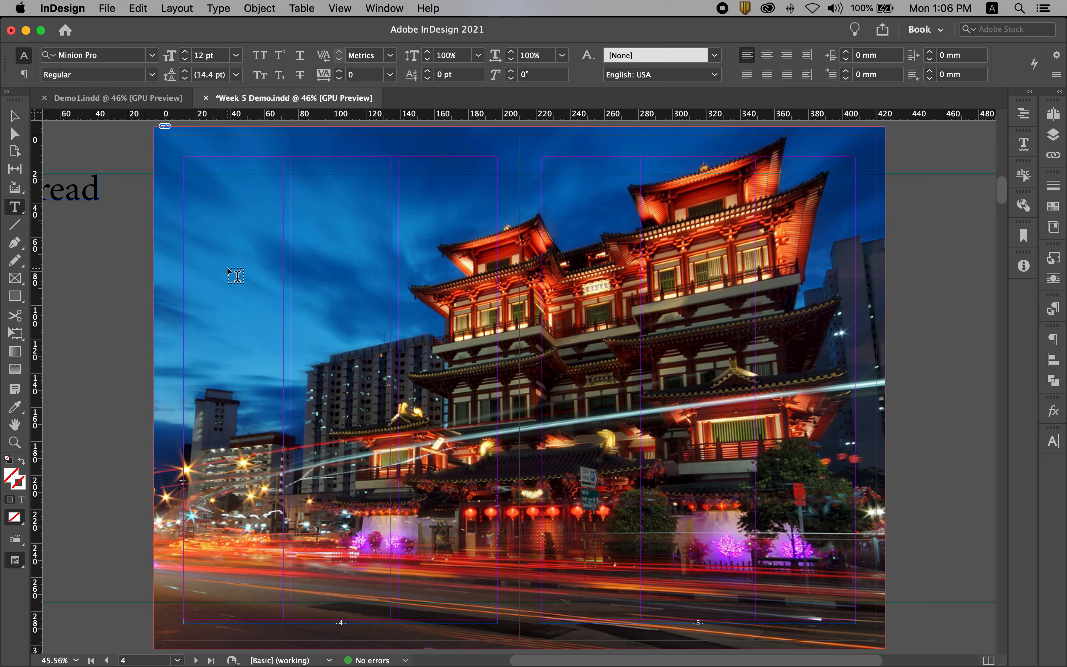
left_click_drag(188, 240, 496, 273)
left_click(25, 54)
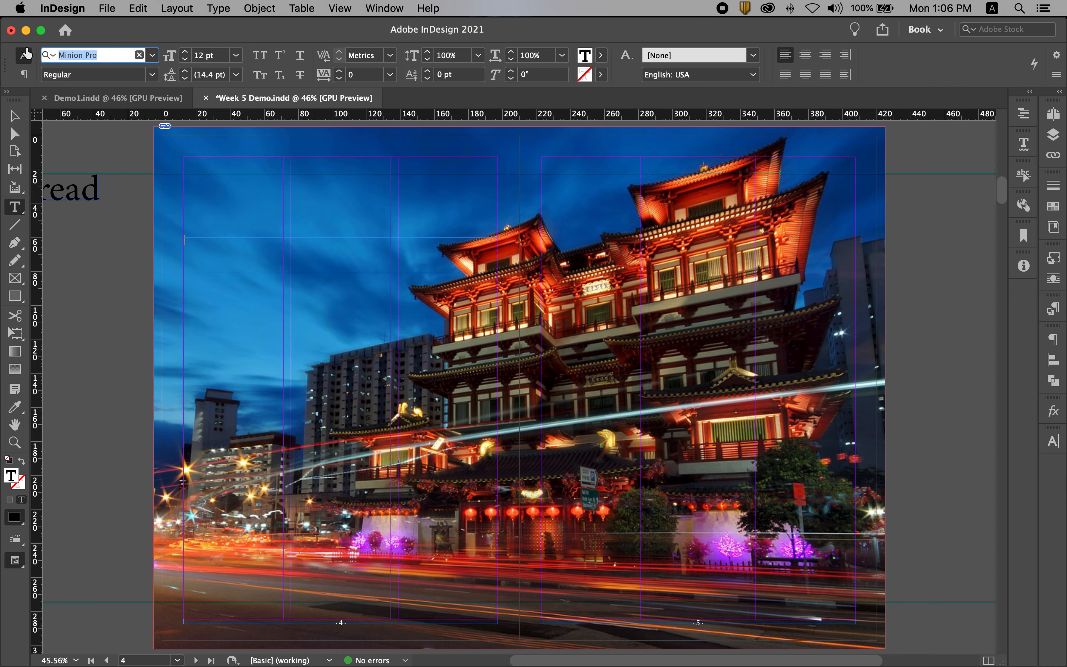
type("georgia")
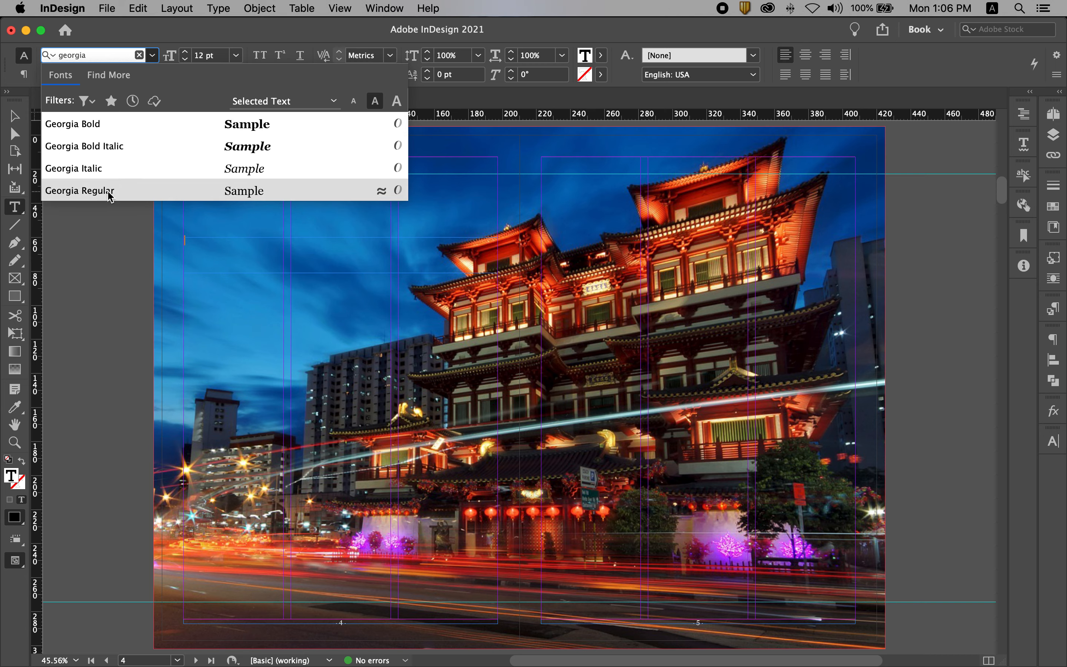
left_click(111, 193)
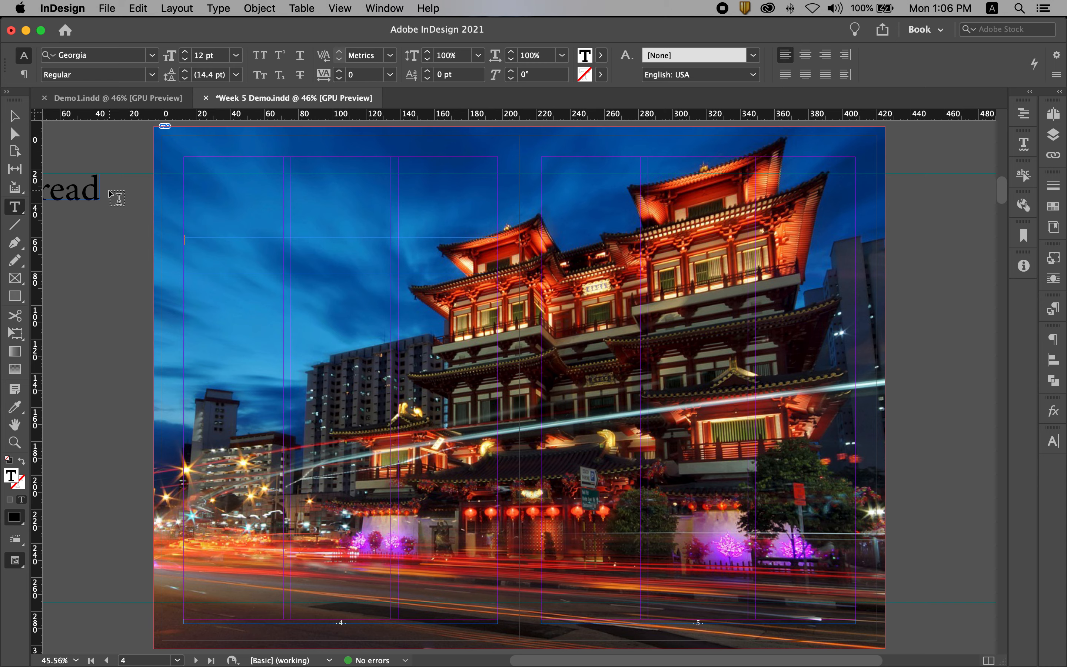
left_click(151, 75)
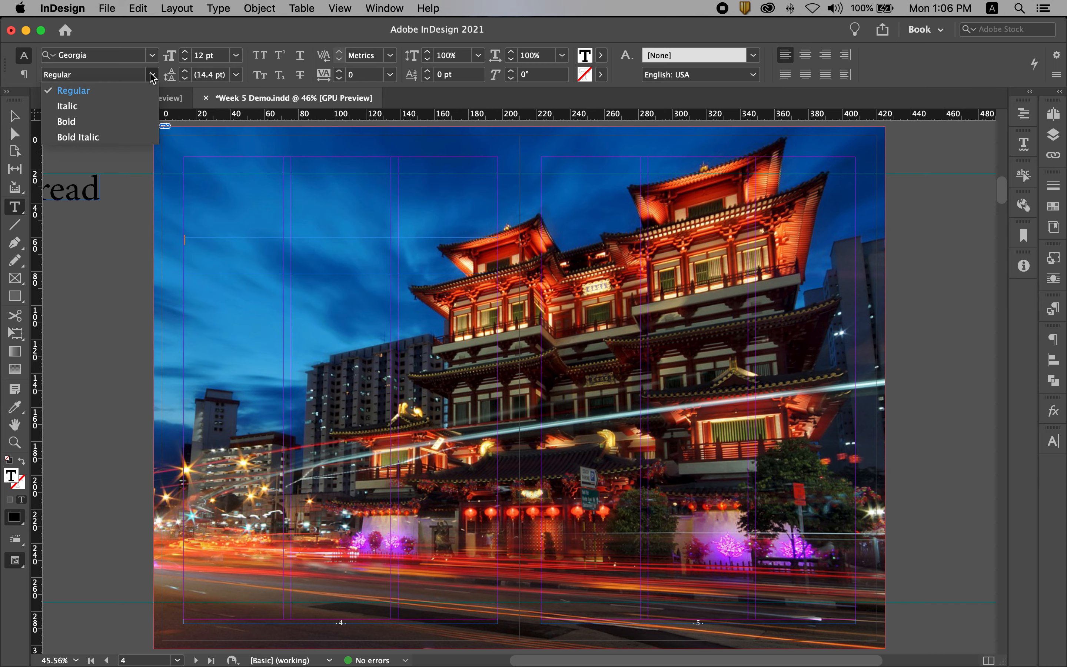
left_click(81, 121)
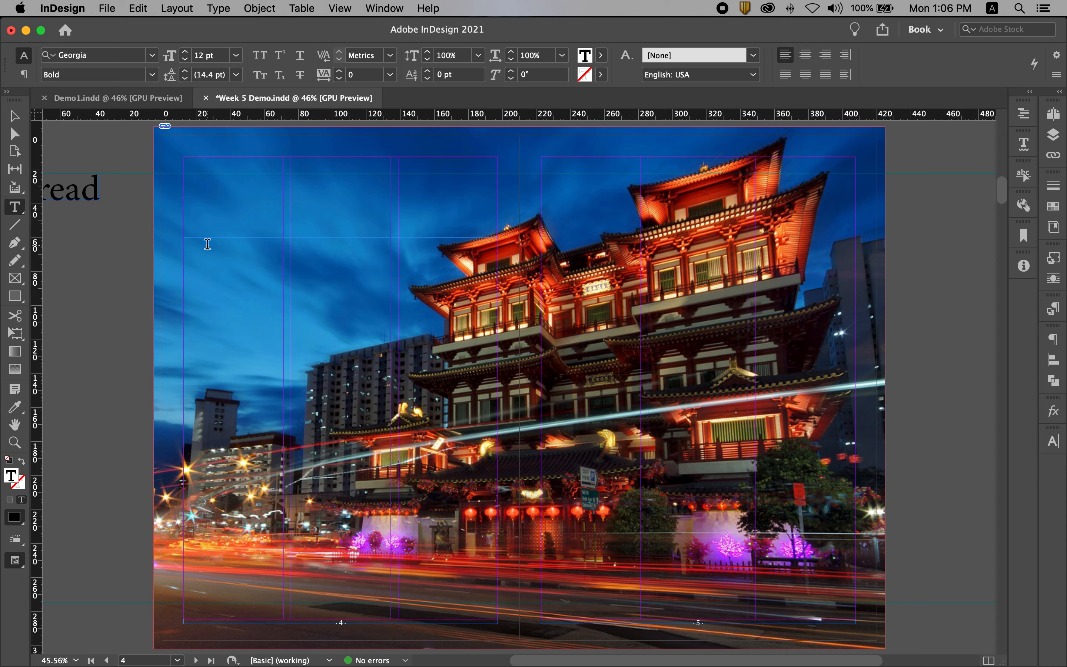
Enter "[ PLACES ]" in the new frame and set the text colour to [Paper]
type("t")
type("PLACES")
left_click_drag(244, 240, 176, 238)
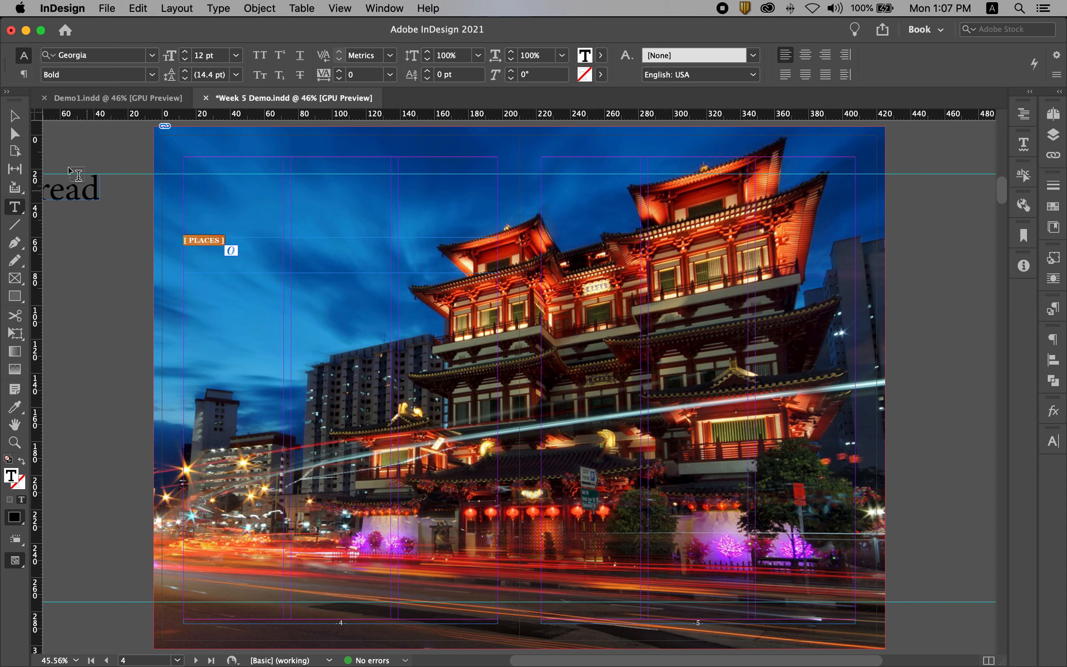
left_click(1053, 207)
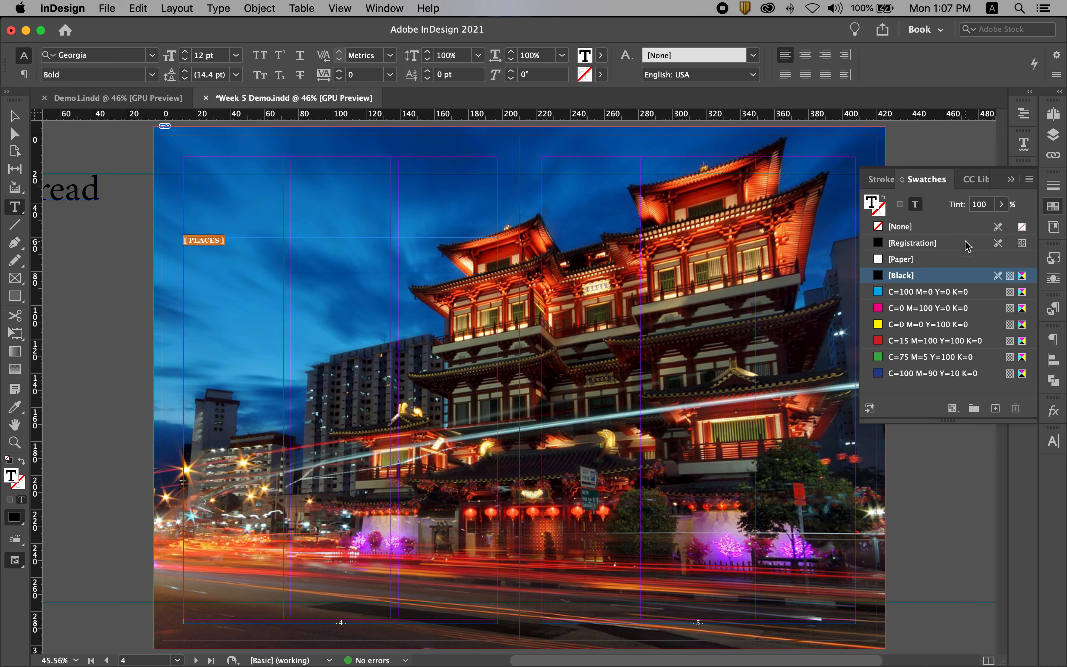
left_click(921, 260)
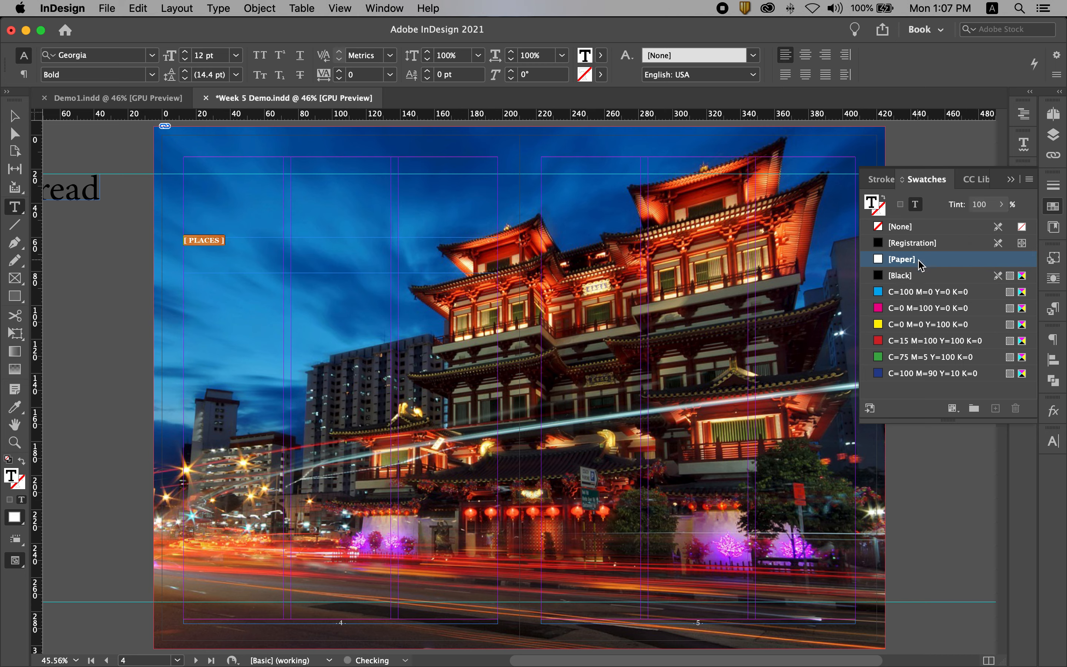
left_click(15, 115)
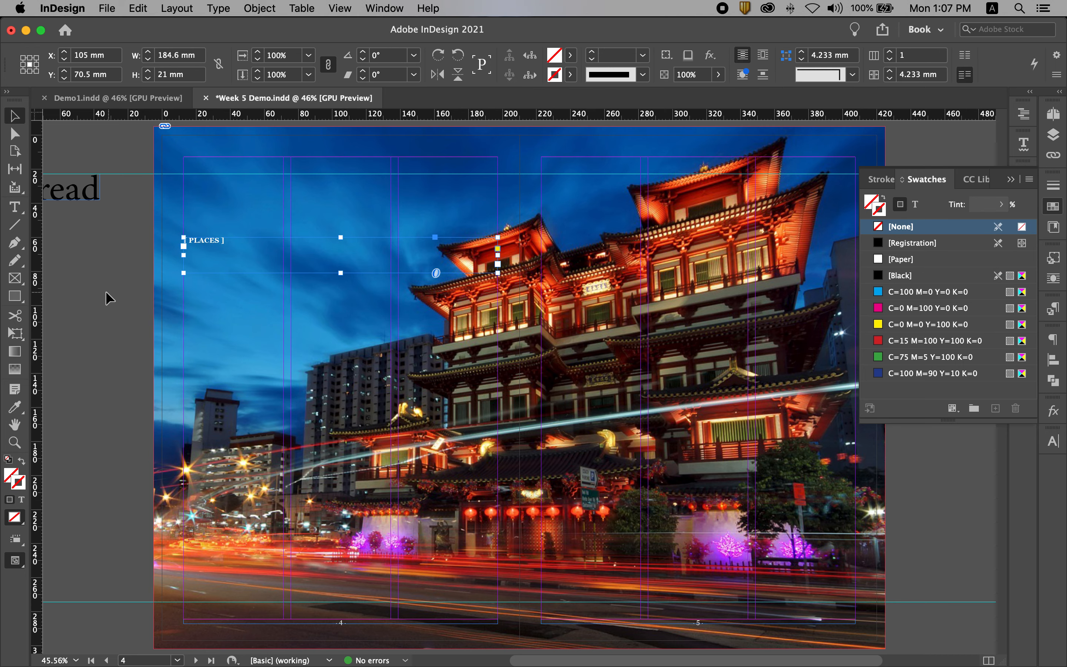
Centre the "[ PLACES ]" text and move its frame, shrunk to fit, just above page 4's top margin at about Y 11.1 mm
double_click(224, 247)
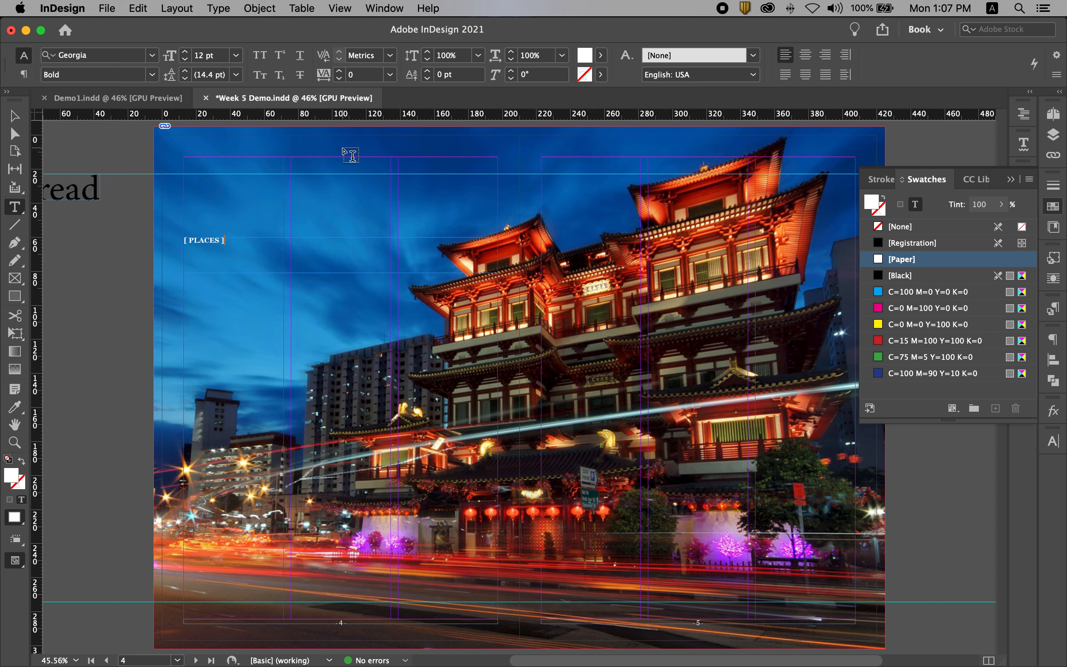
left_click(805, 55)
key("Escape")
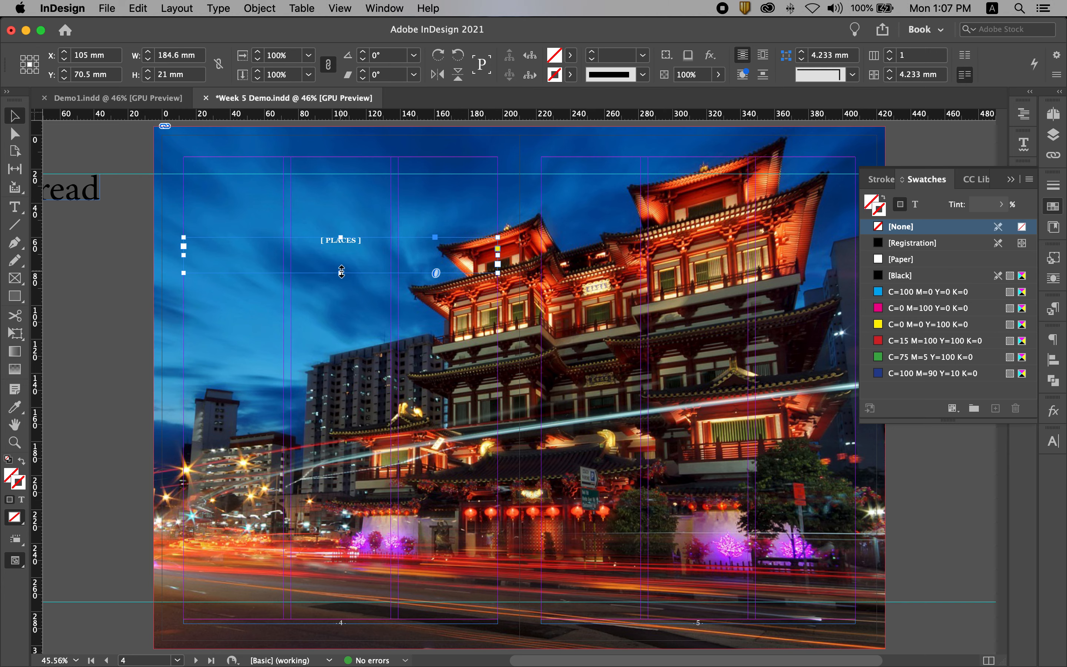
double_click(340, 273)
left_click_drag(368, 241, 368, 158)
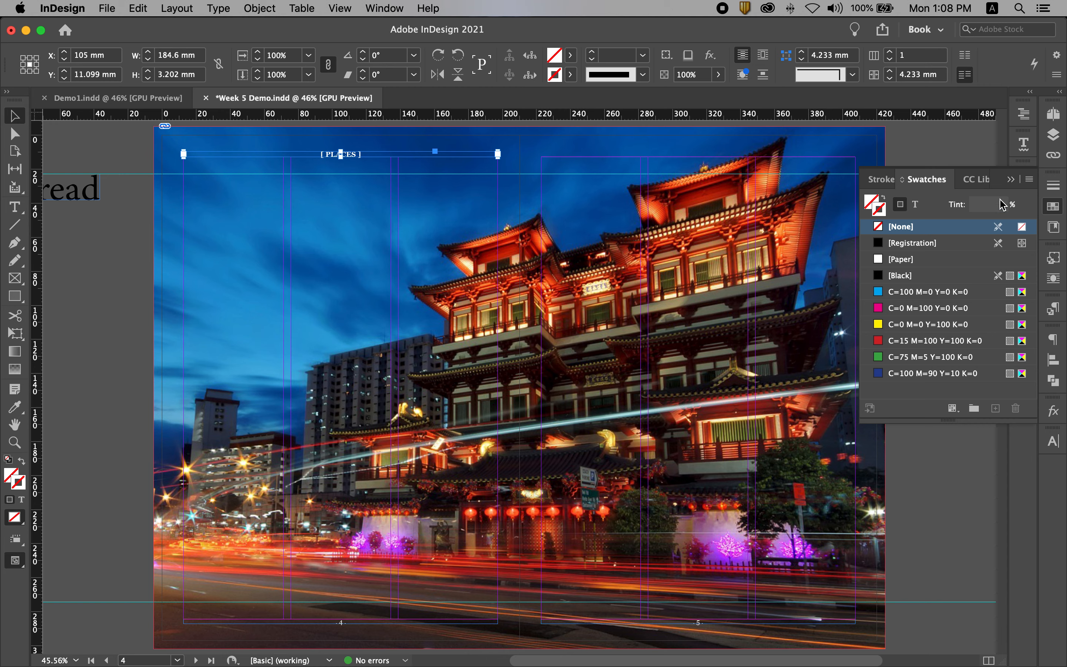
Preview the spread with the "[ PLACES ]" label without guides, selection or panel overlap, and return to the normal view
left_click(1010, 179)
left_click(934, 269)
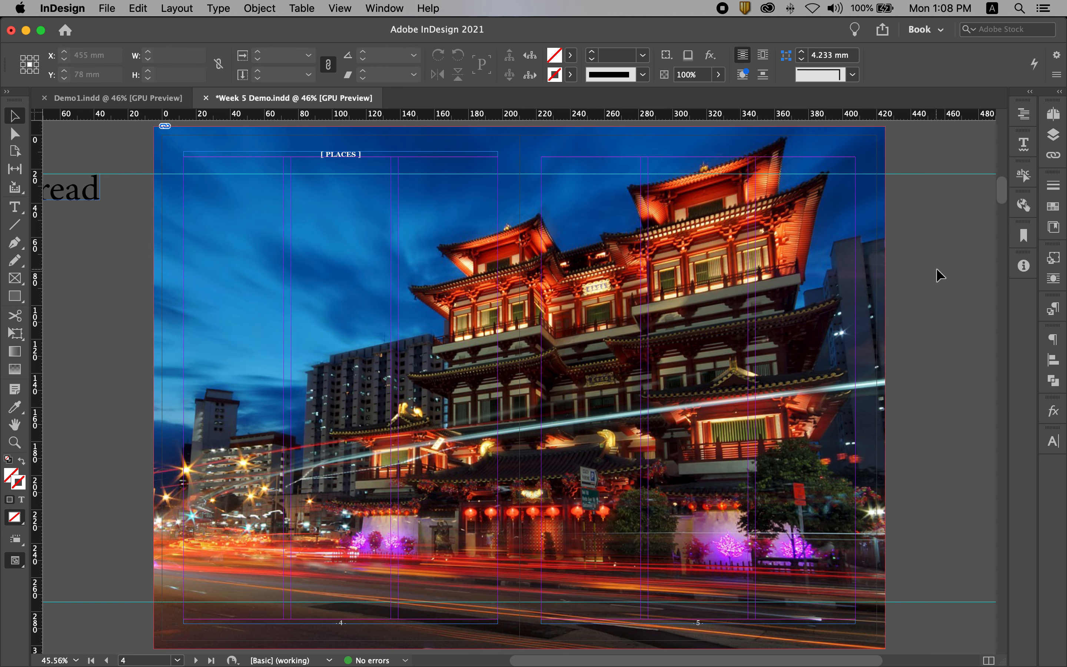
key("w")
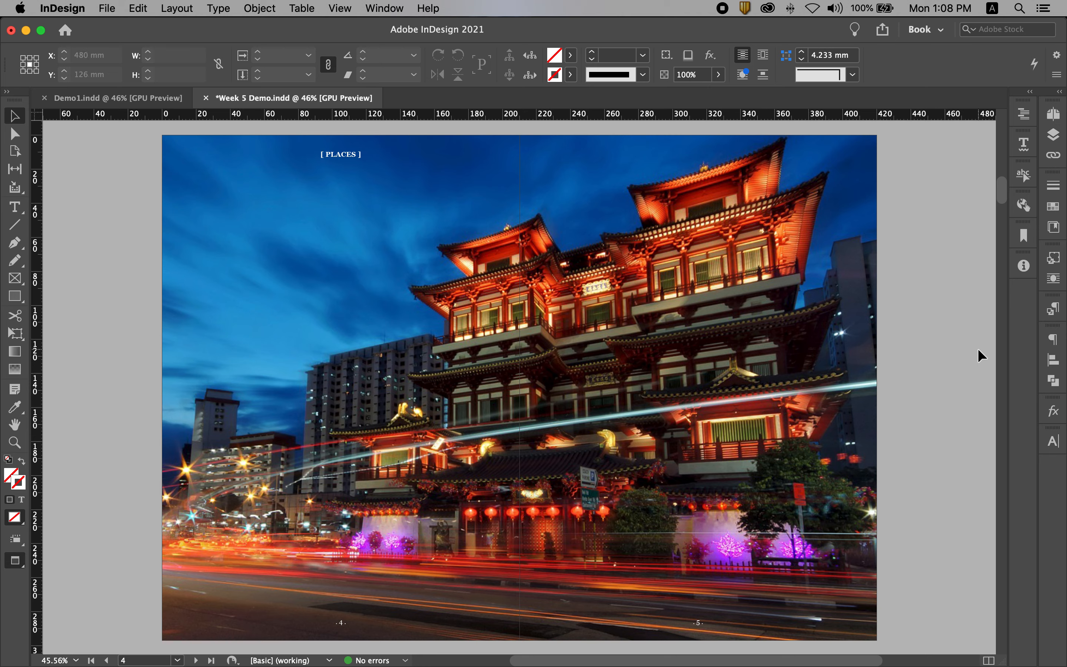
key("w")
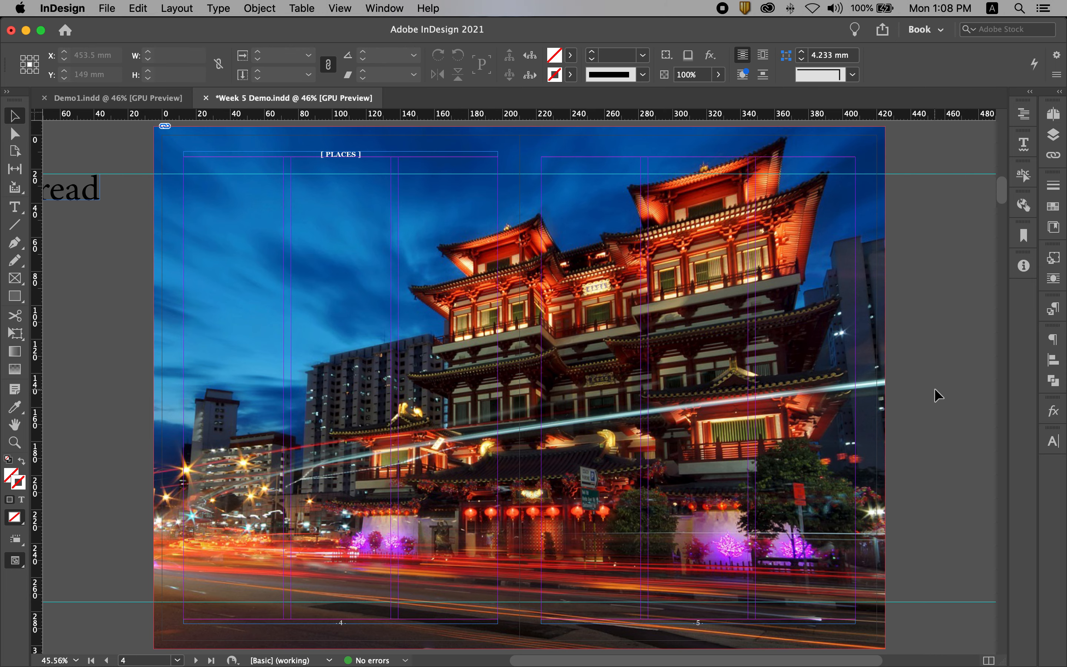
Start placing a file and browse to the Chosen folder under AY2021 > CAs > CA1 Readers > 2021
scroll(935, 370, "right", 10)
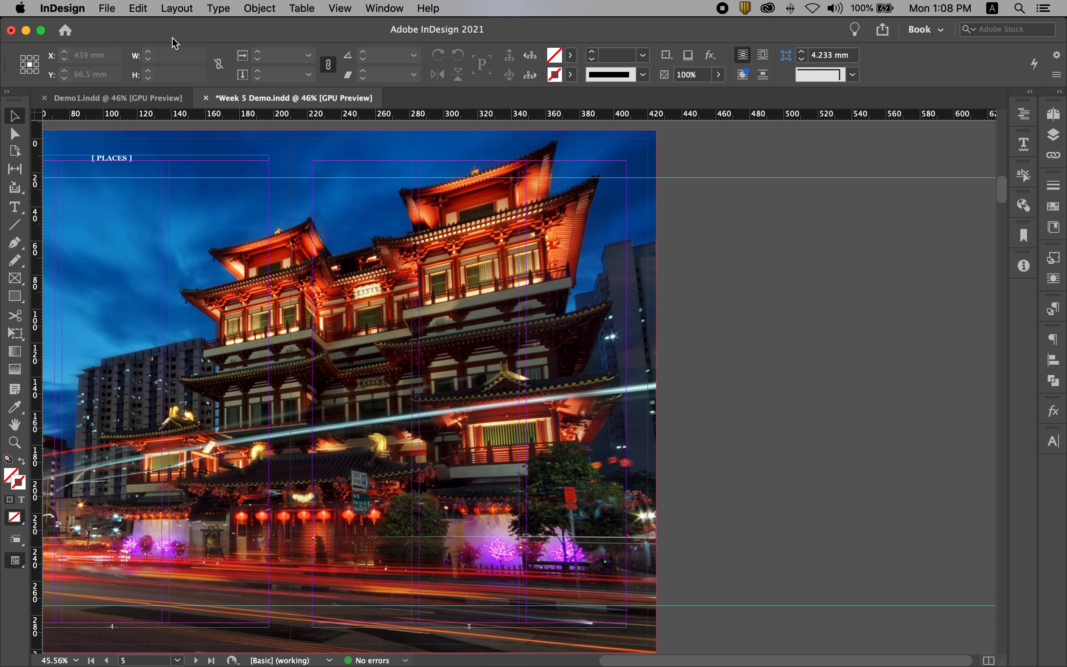
left_click(106, 8)
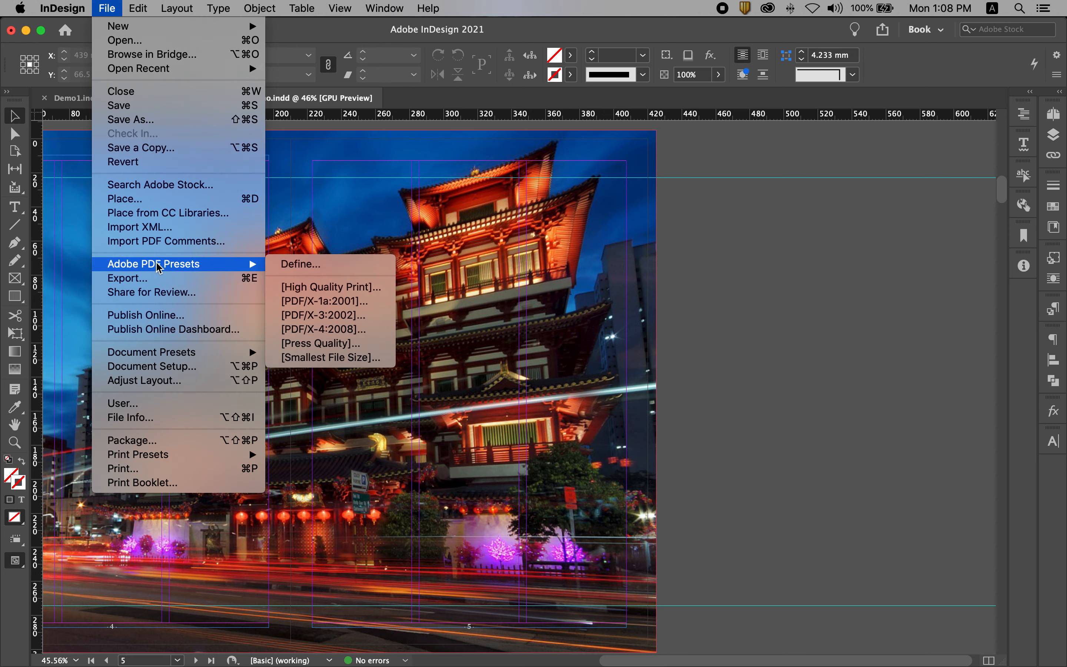
mouse_move(138, 8)
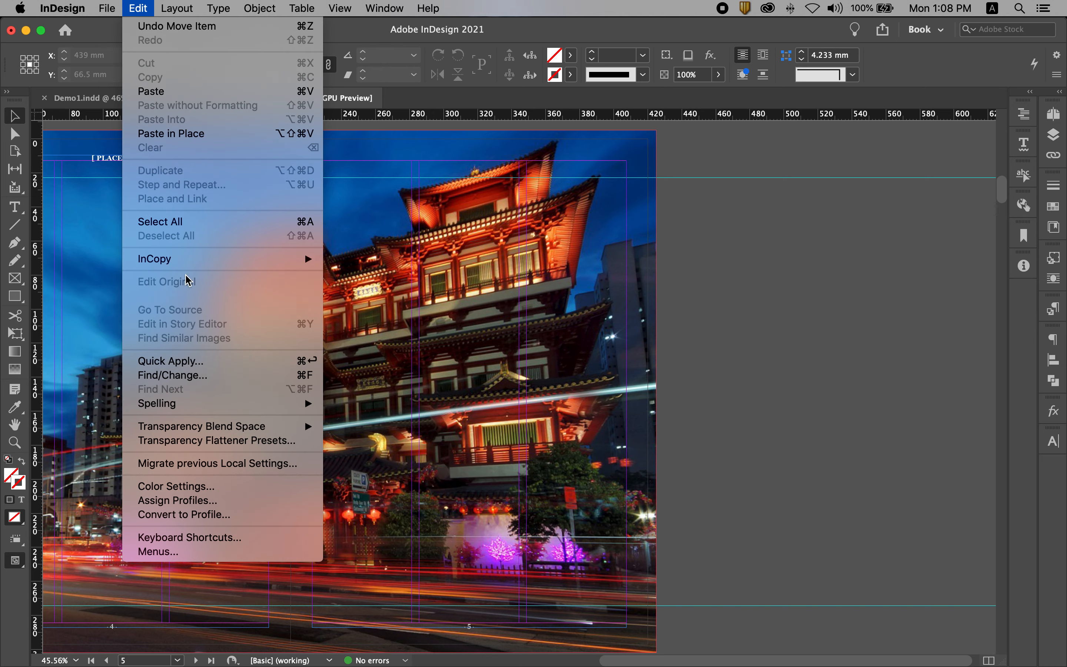
mouse_move(92, 5)
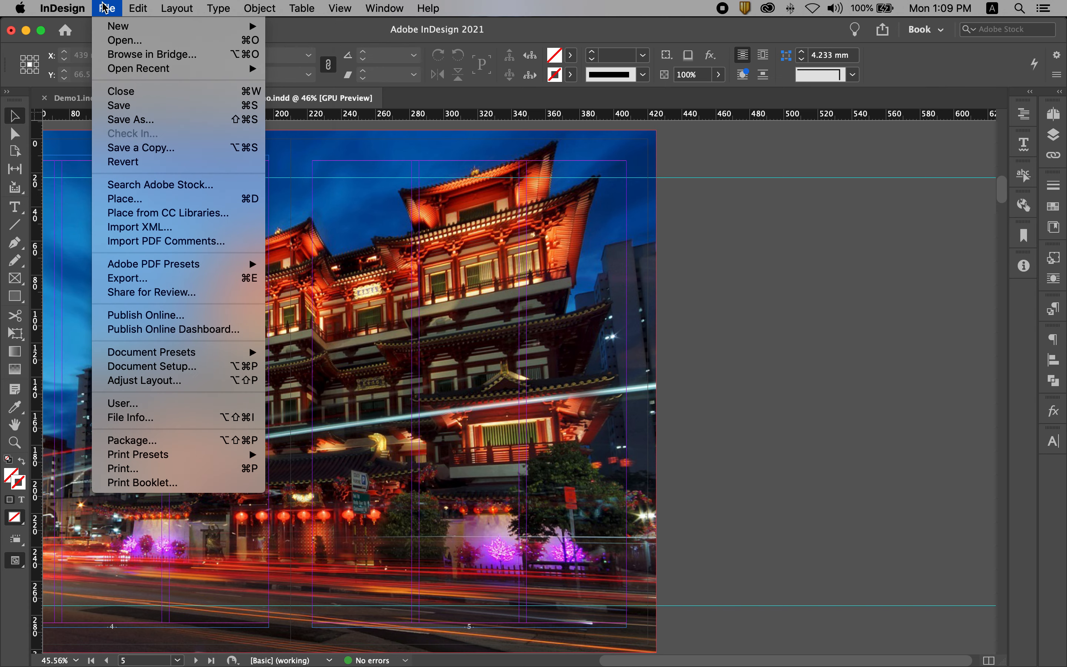
left_click(126, 201)
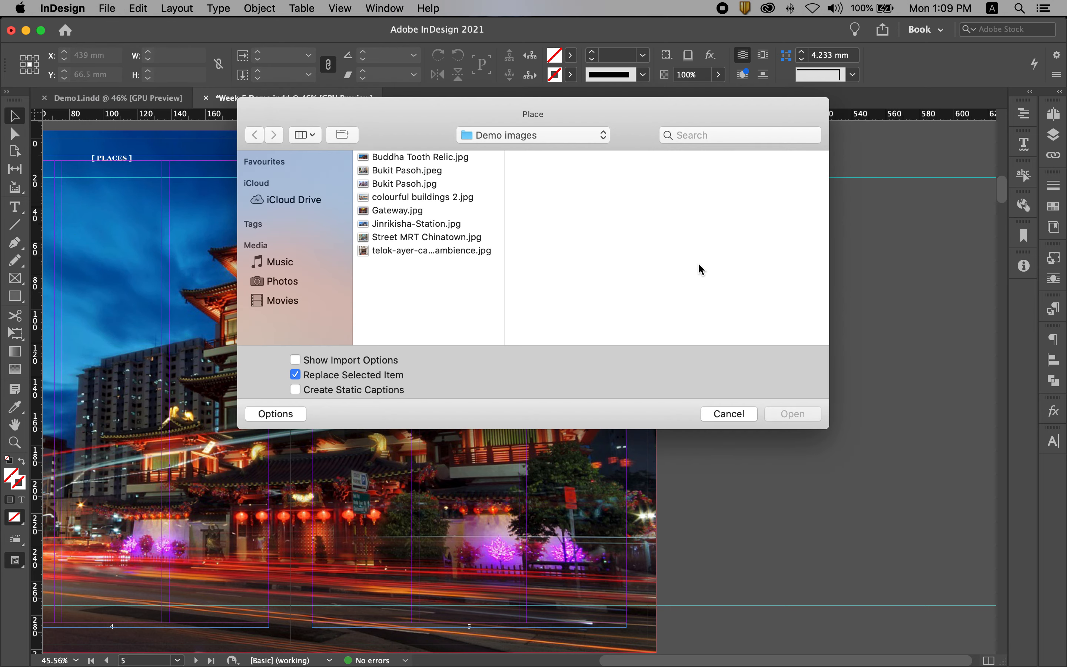
left_click(511, 137)
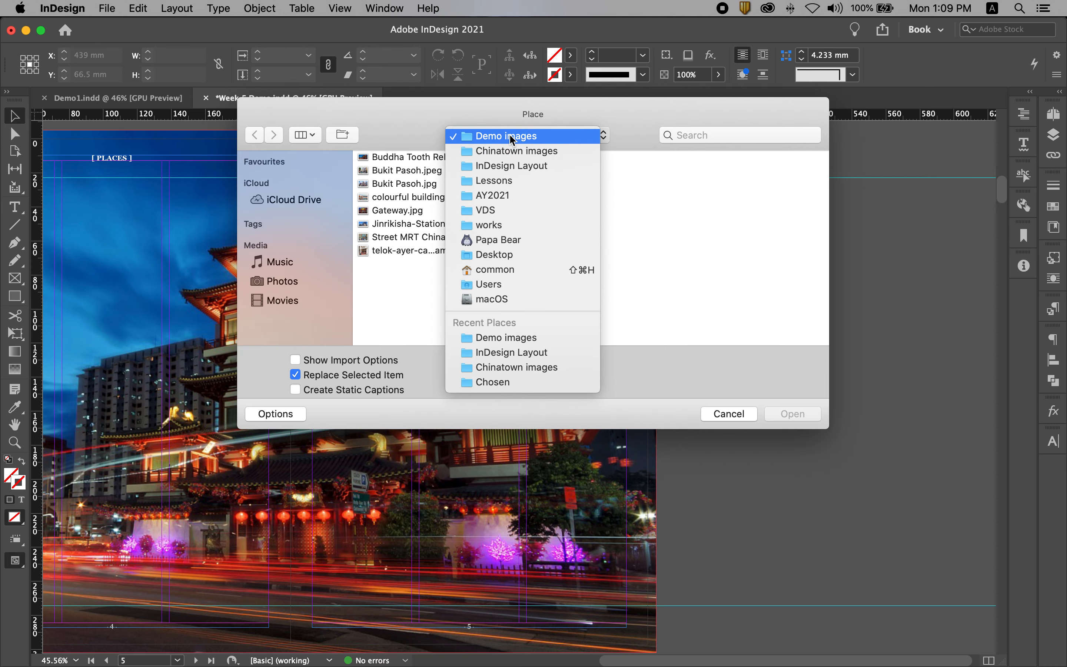
left_click(510, 195)
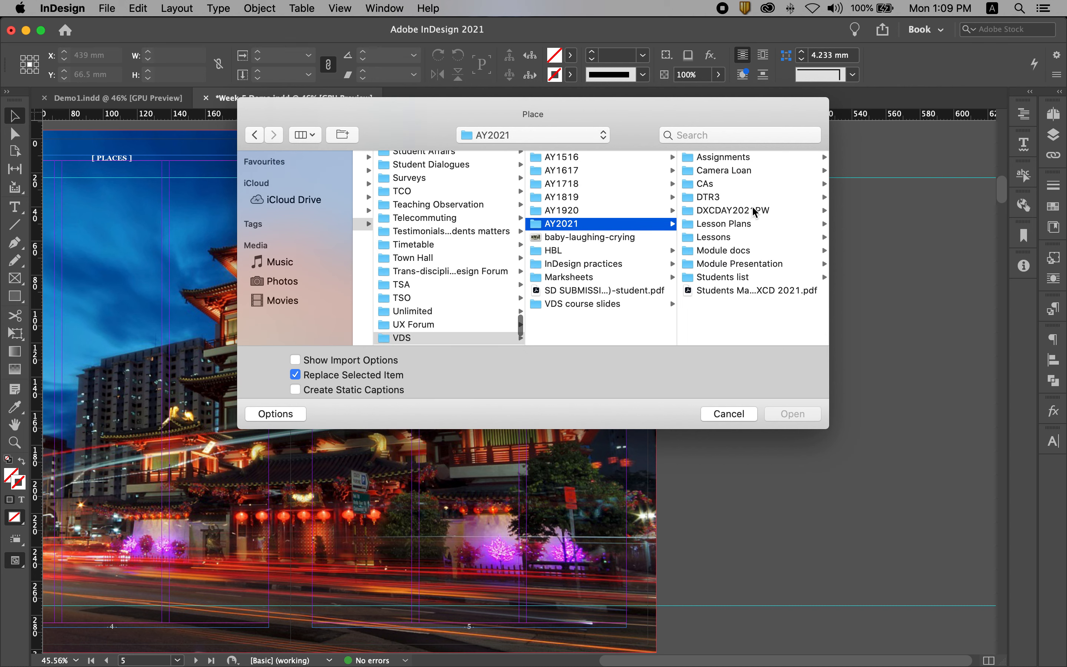
left_click(714, 183)
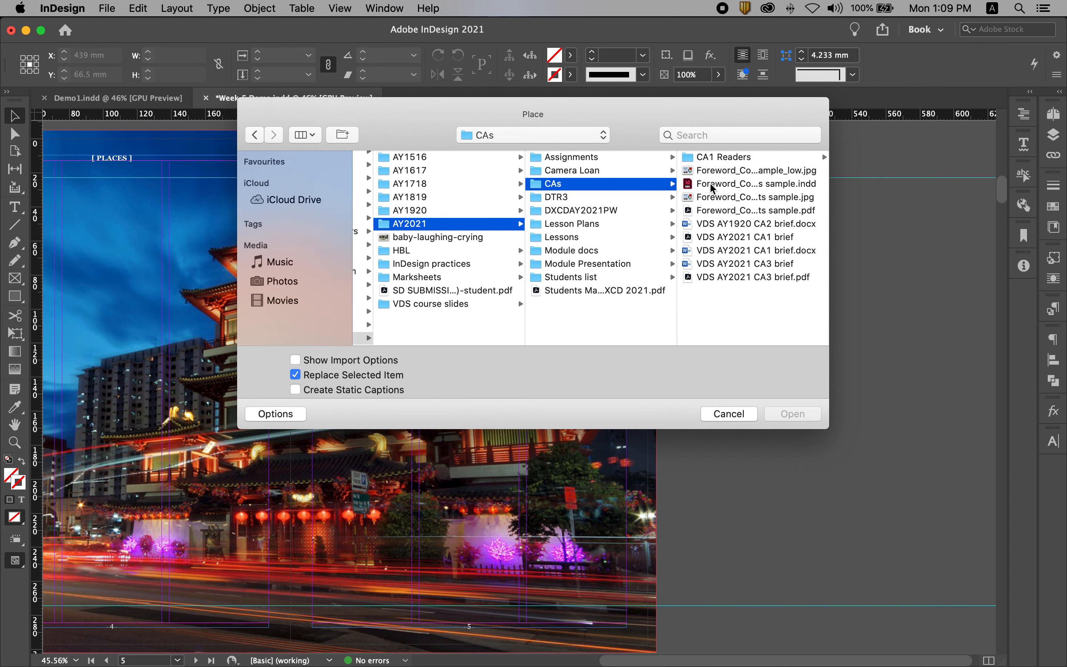
left_click(724, 157)
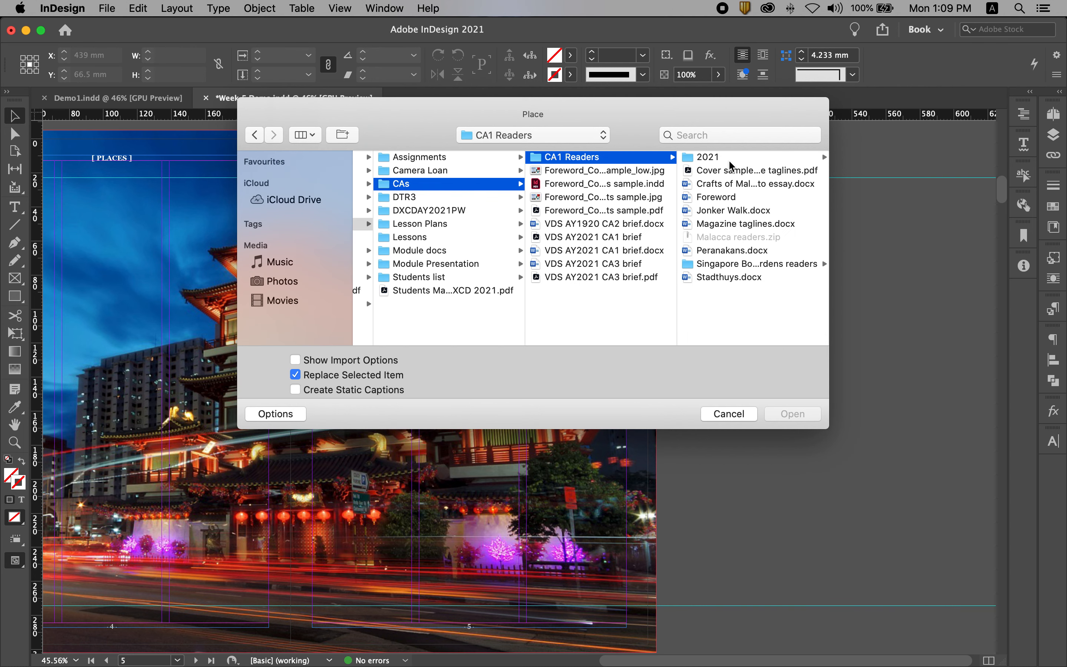
left_click(728, 159)
left_click(728, 185)
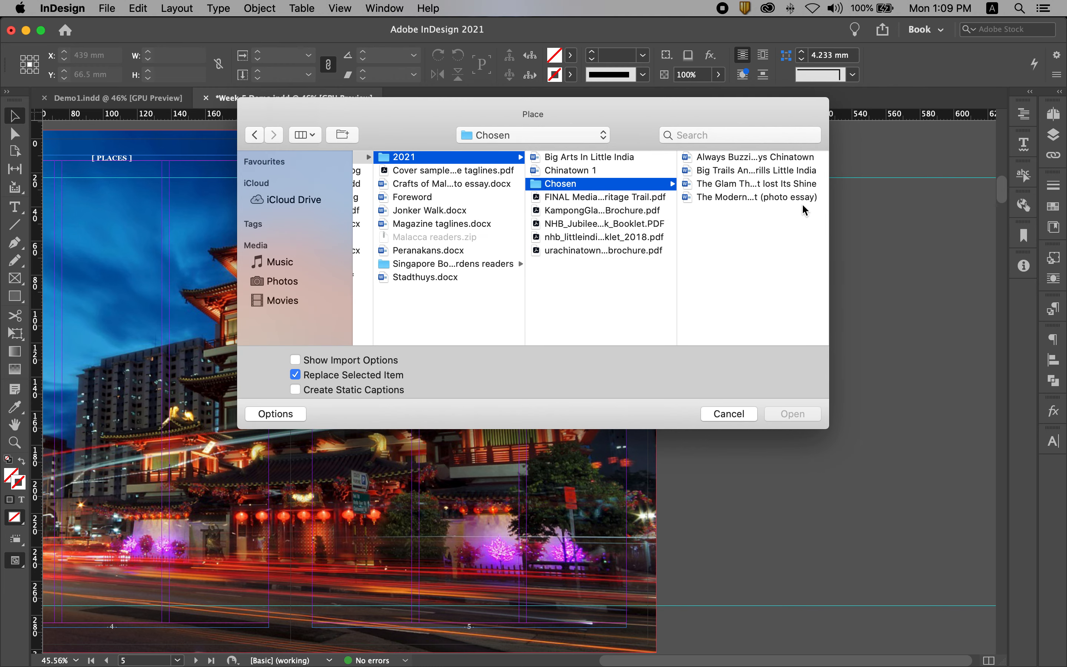
Place the document "Always Buzzing Always Chinatown" in a text frame about 130.5 by 220 mm on the pasteboard beside page 5
left_click(717, 162)
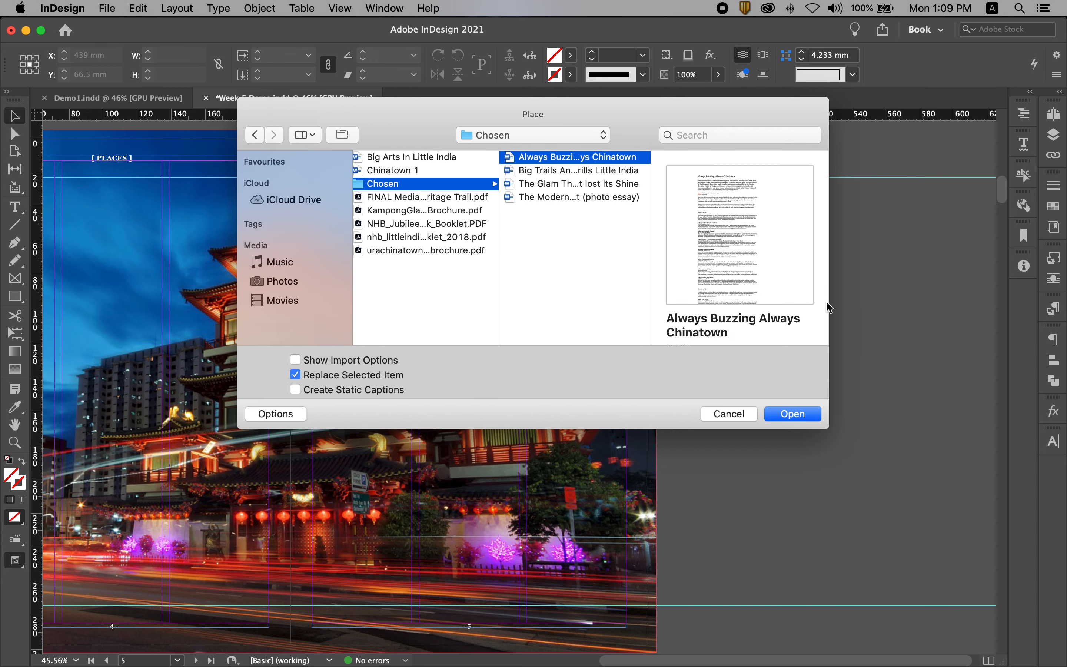
left_click(798, 415)
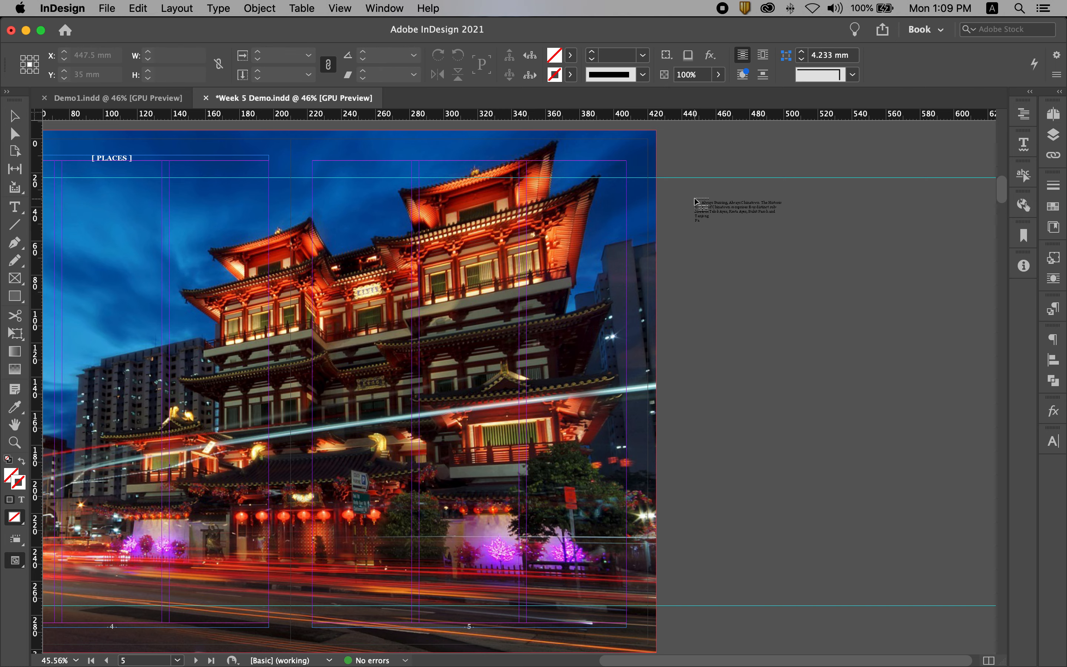
left_click_drag(694, 198, 916, 571)
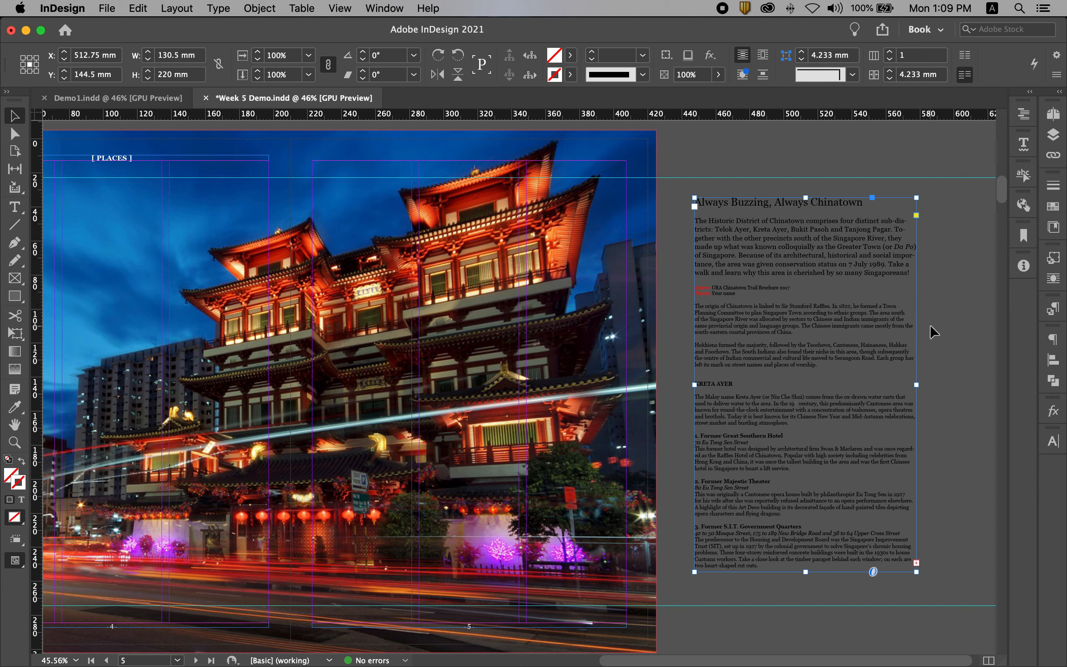
left_click(946, 328)
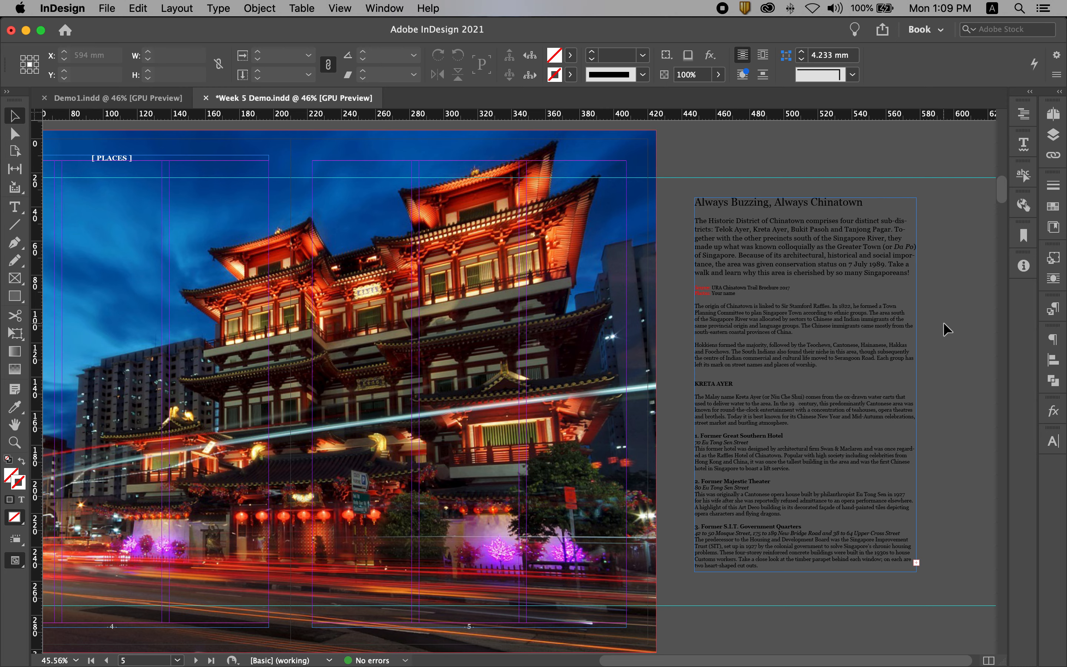
Align the article frame's top edge with the upper horizontal guide and shorten the frame to about 152.8 mm high
left_click(797, 361)
left_click_drag(827, 338, 826, 319)
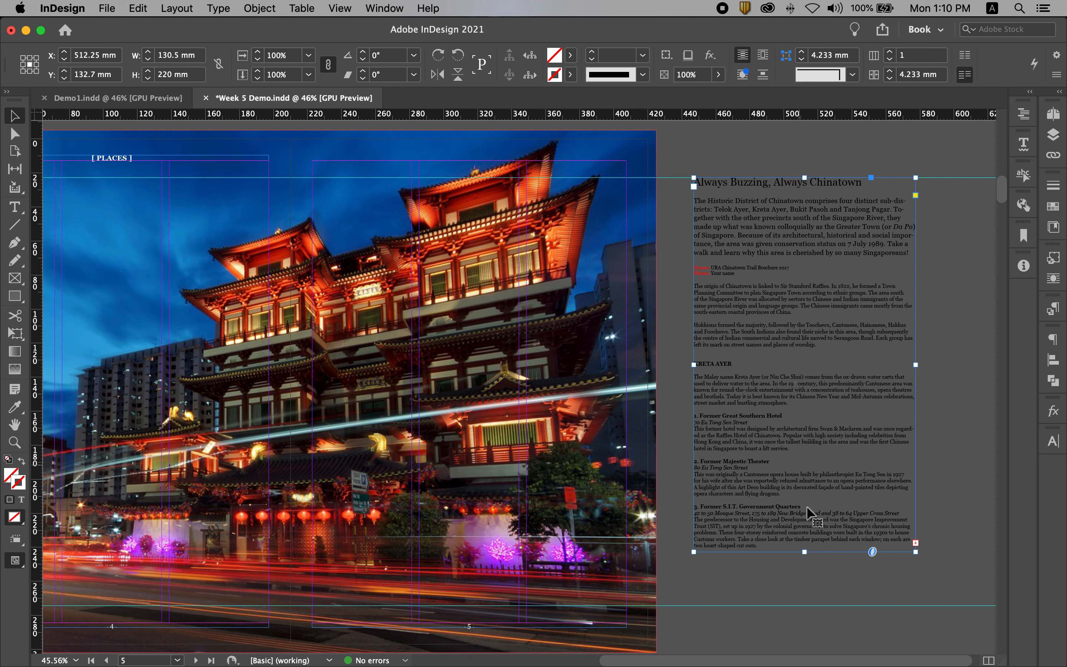
mouse_move(804, 552)
left_mouse_down()
mouse_move(807, 605)
mouse_move(786, 438)
left_mouse_up()
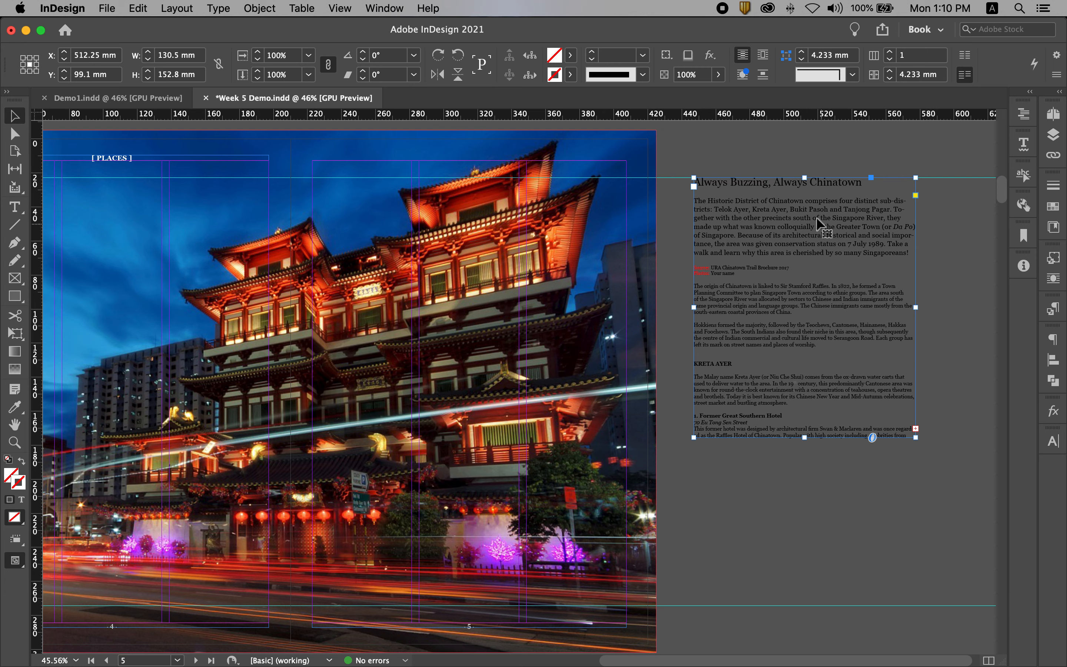
Remove the title "Always Buzzing, Always Chinatown" from the article text on the pasteboard
double_click(846, 210)
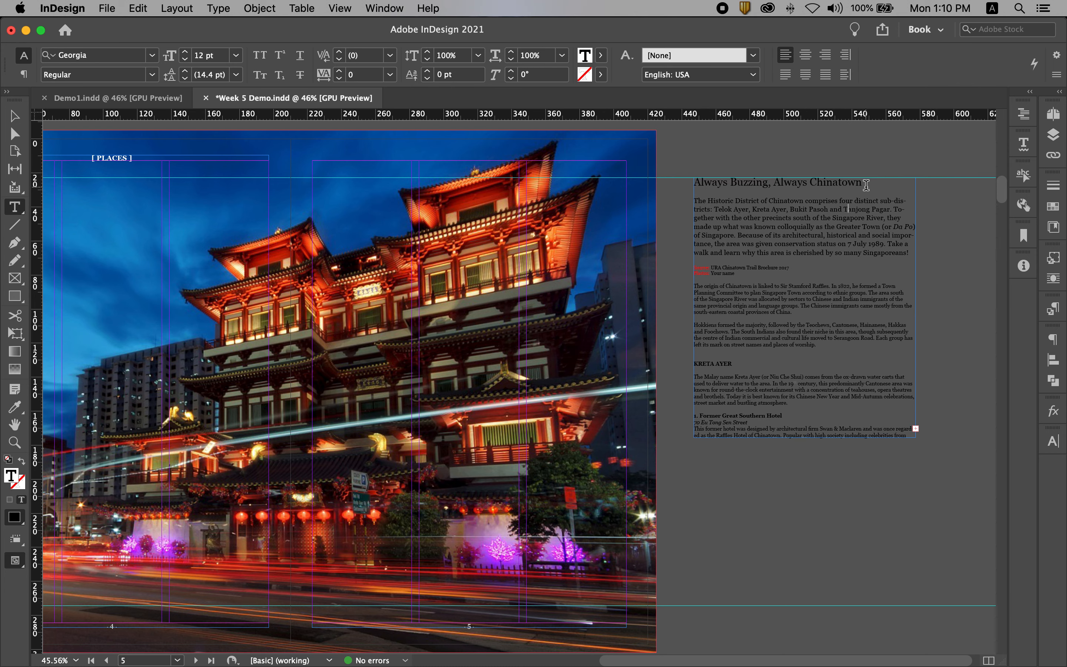
left_click_drag(868, 179, 693, 181)
key("super+c")
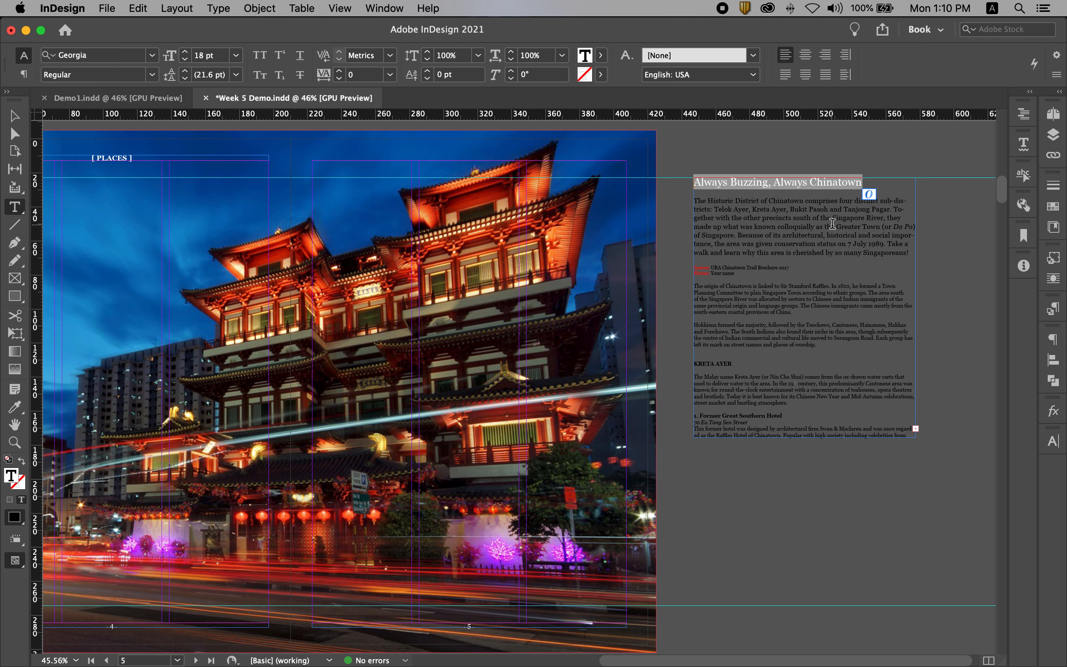
key("BackSpace")
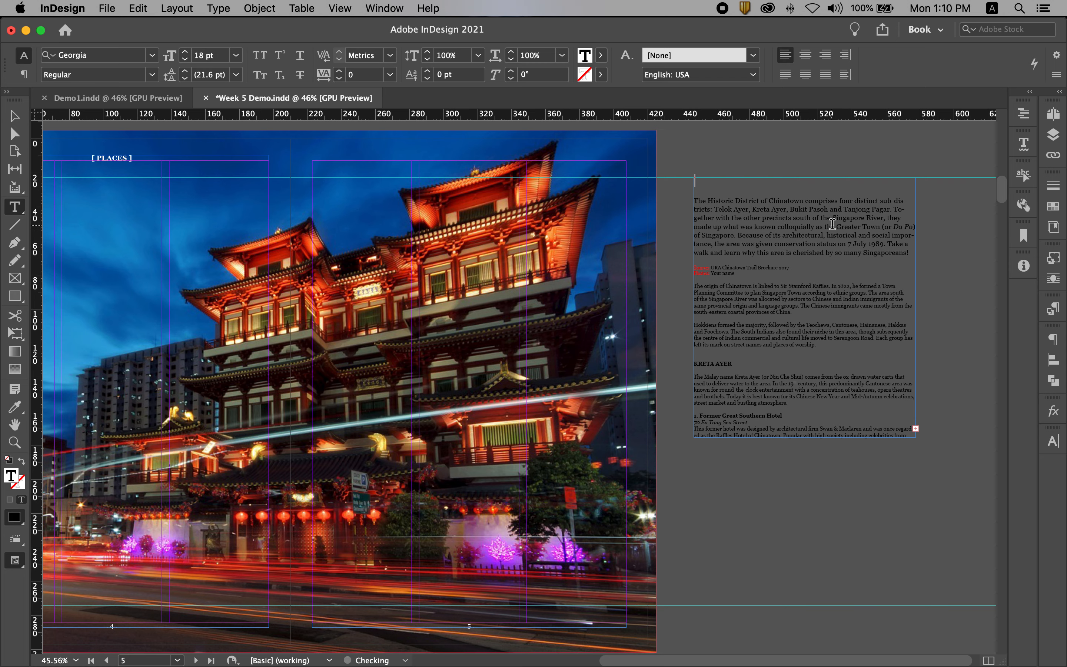
Draw an empty text frame about 84 by 51.5 mm on the pasteboard beside page 4
key("Escape")
left_click(782, 153)
key("space")
left_click_drag(338, 284, 643, 285)
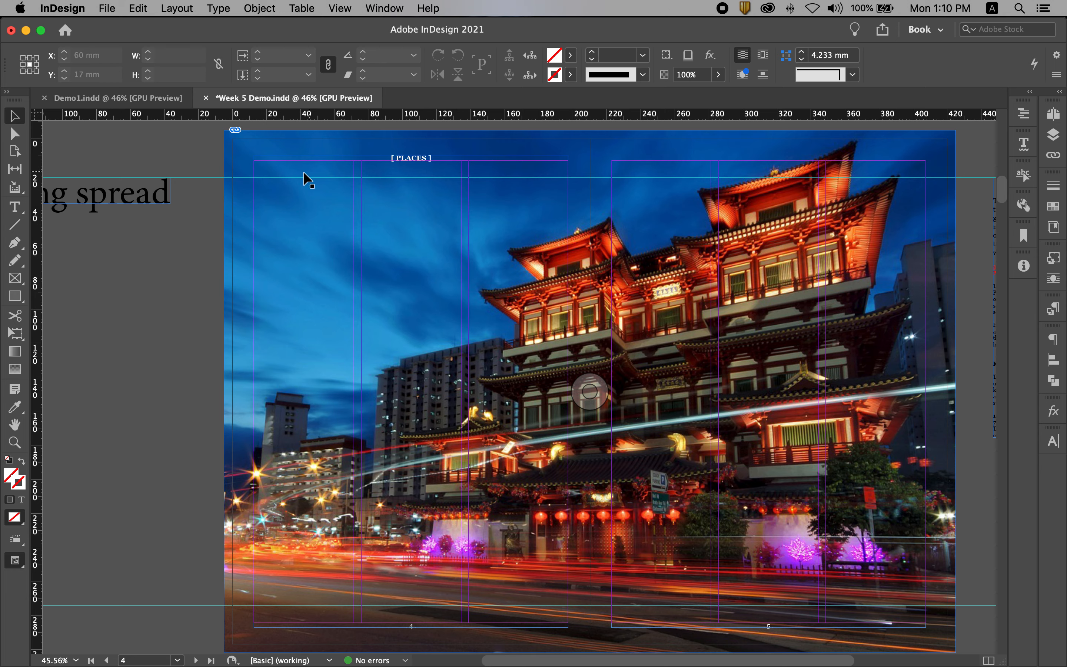
left_click(15, 206)
left_click_drag(66, 280, 209, 368)
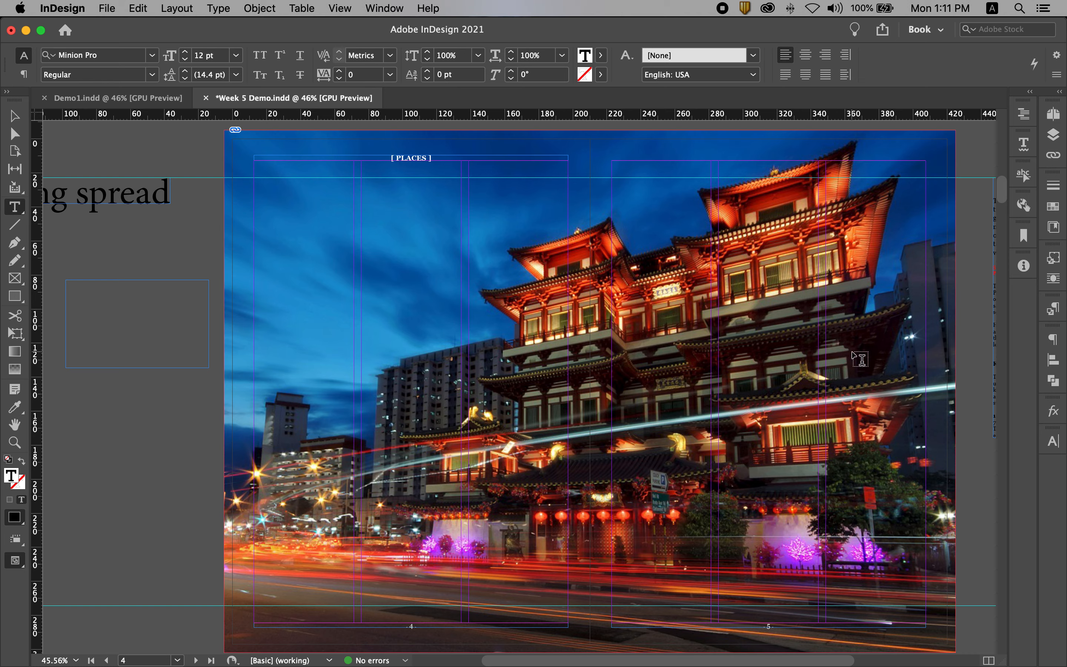
Try the Palatino font on the entire article text beside page 5 and undo the font change
scroll(900, 358, "right", 5)
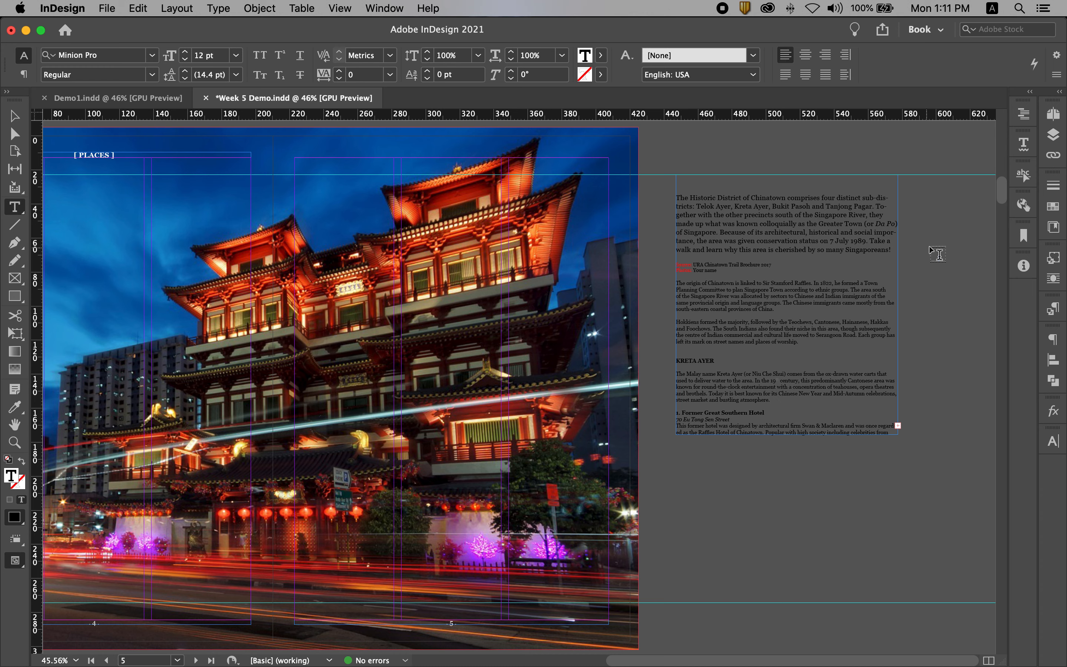
left_click(754, 242)
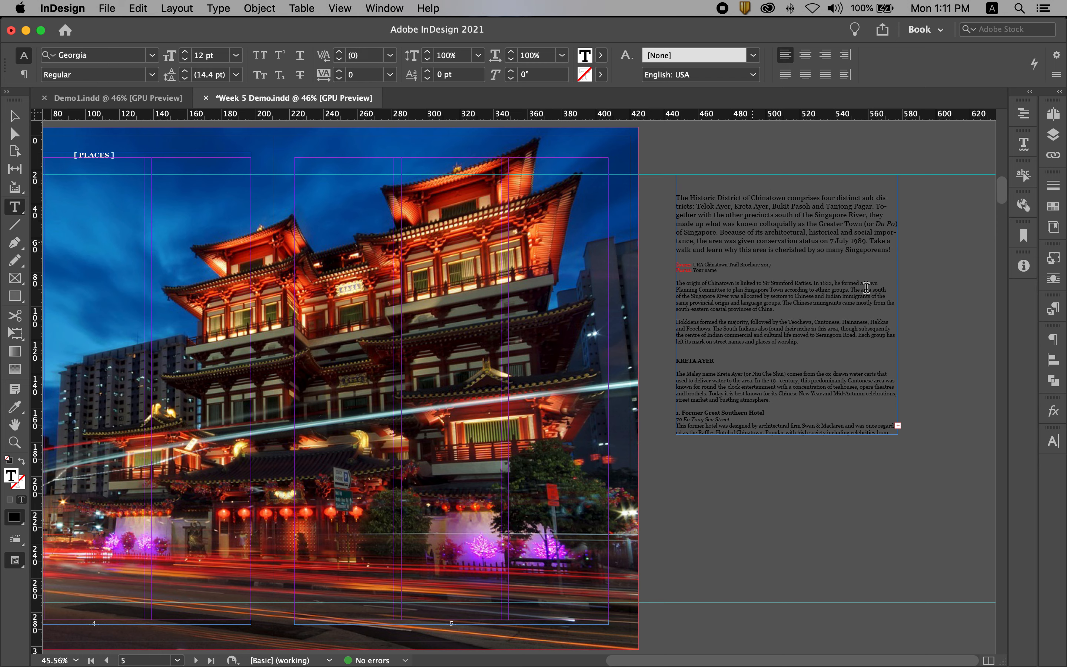
left_click(770, 224)
key("super+a")
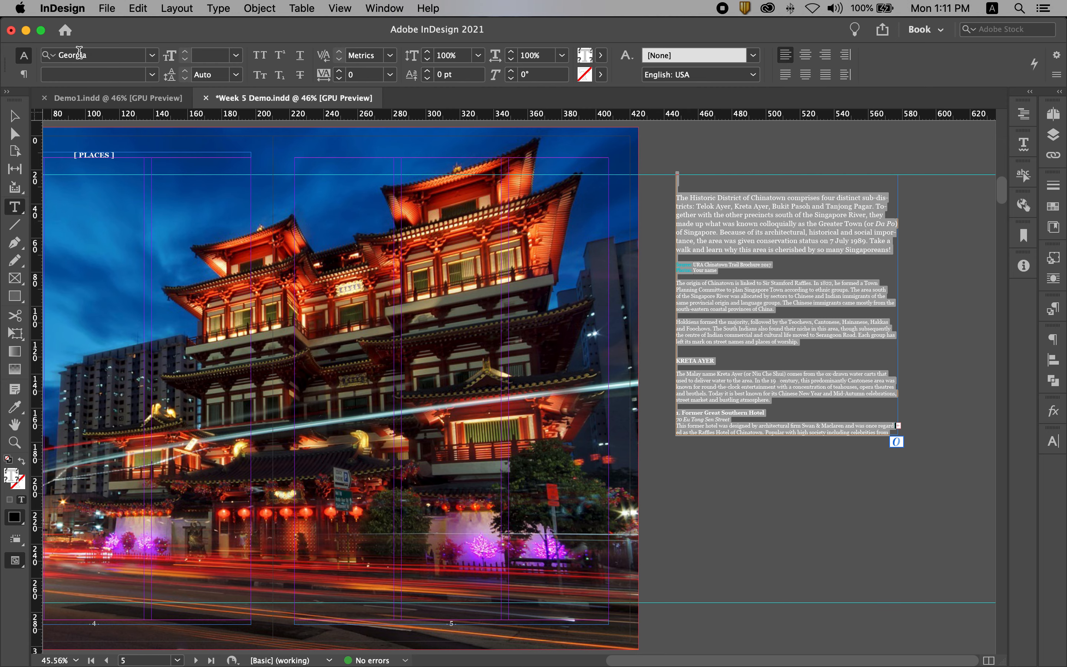
left_click(152, 56)
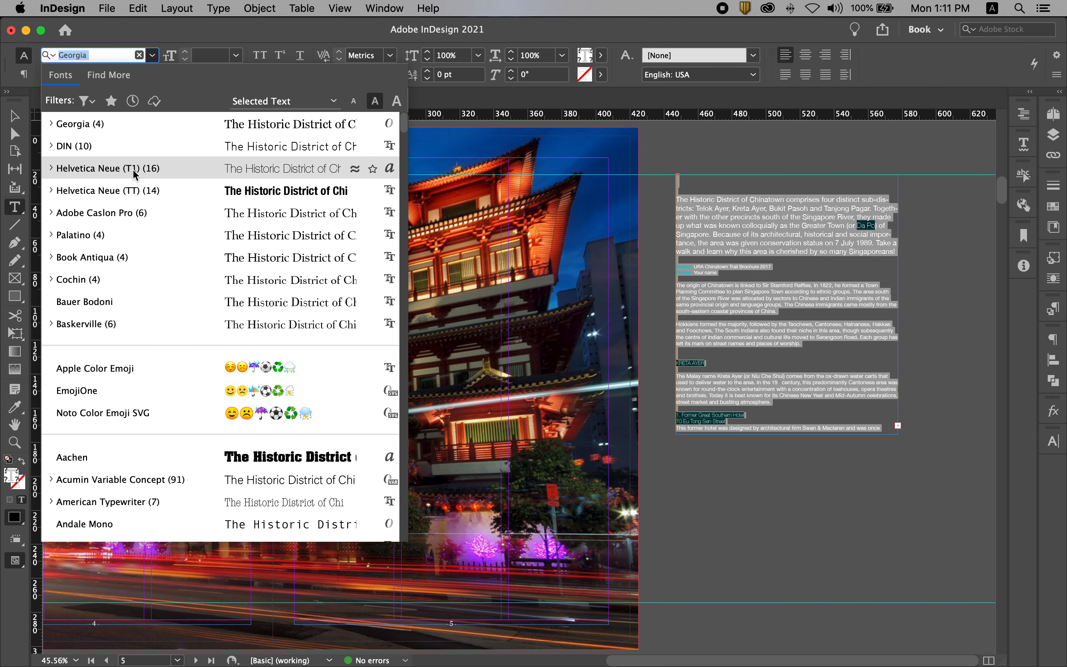
left_click(123, 230)
left_click(849, 246)
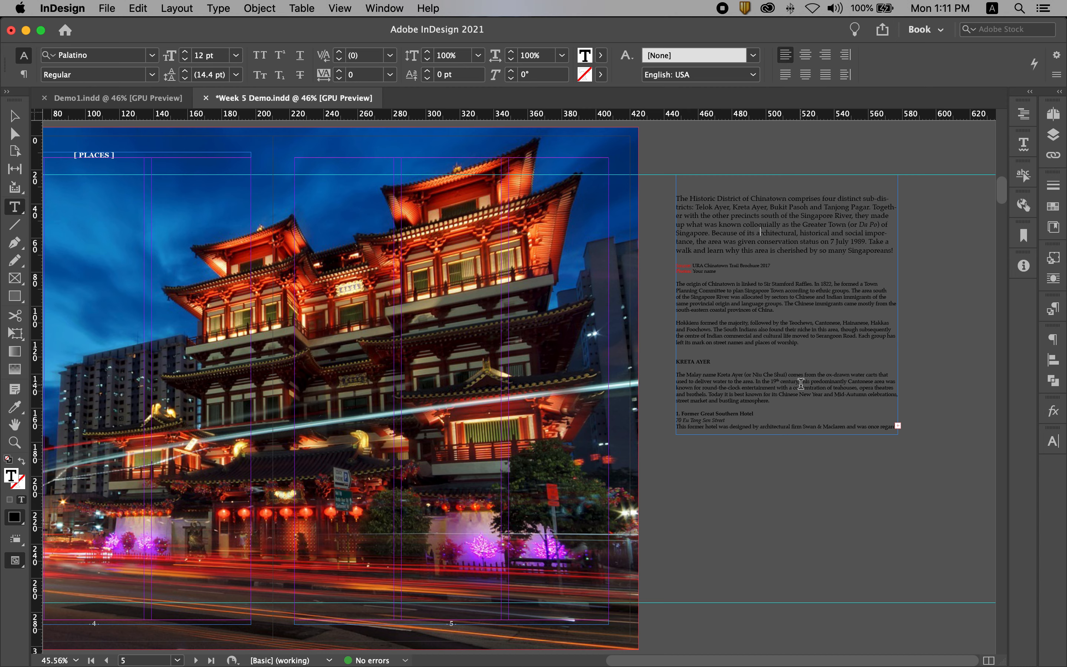
key("super+z")
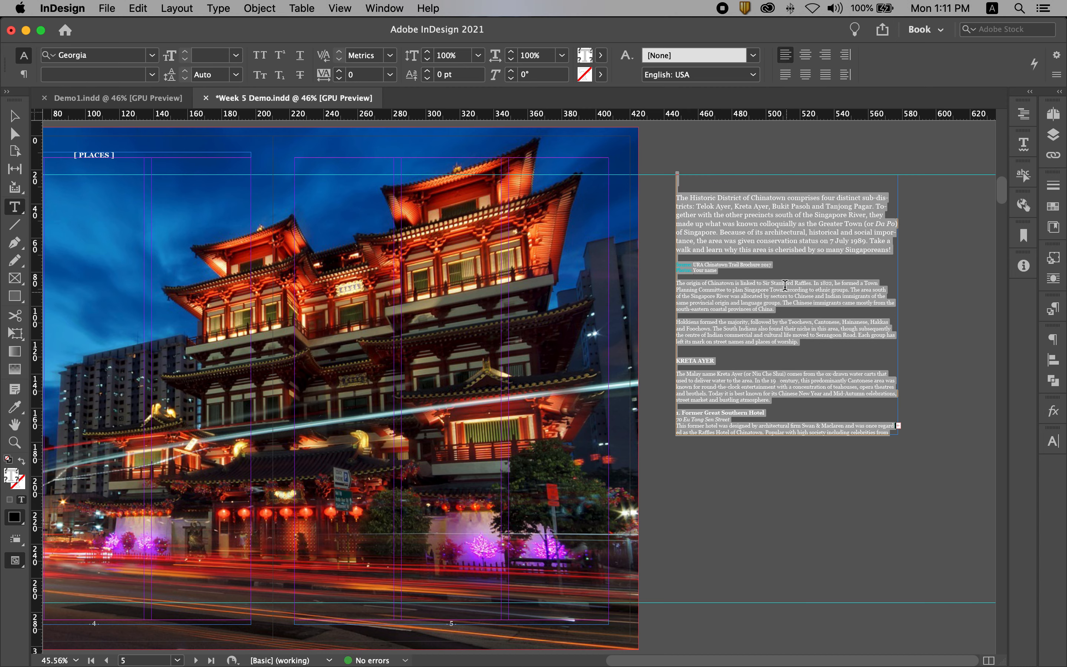
left_click(780, 238)
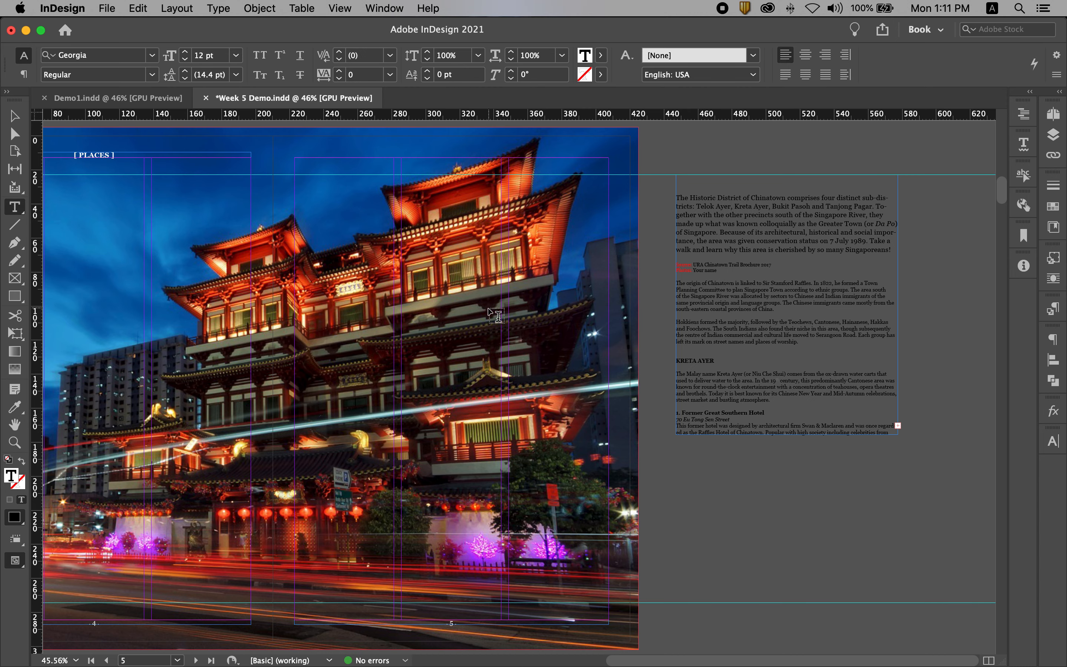
Paste the title "Always Buzzing, Always Chinatown" without formatting into the empty frame beside page 4
left_click(14, 115)
left_click_drag(231, 271, 724, 301)
double_click(319, 345)
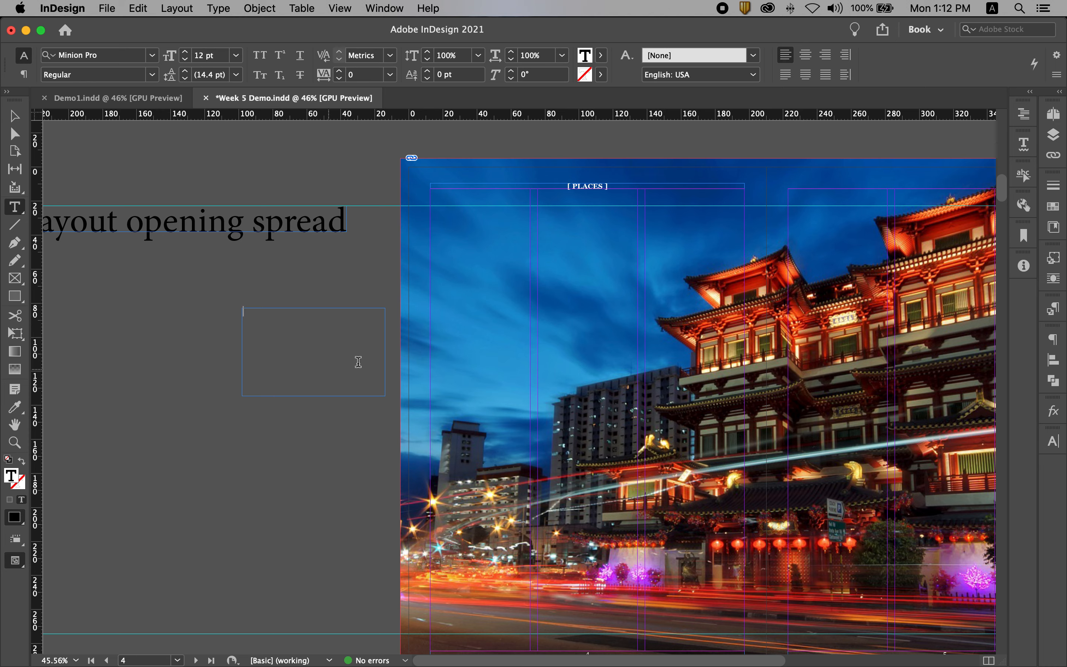
left_click(138, 8)
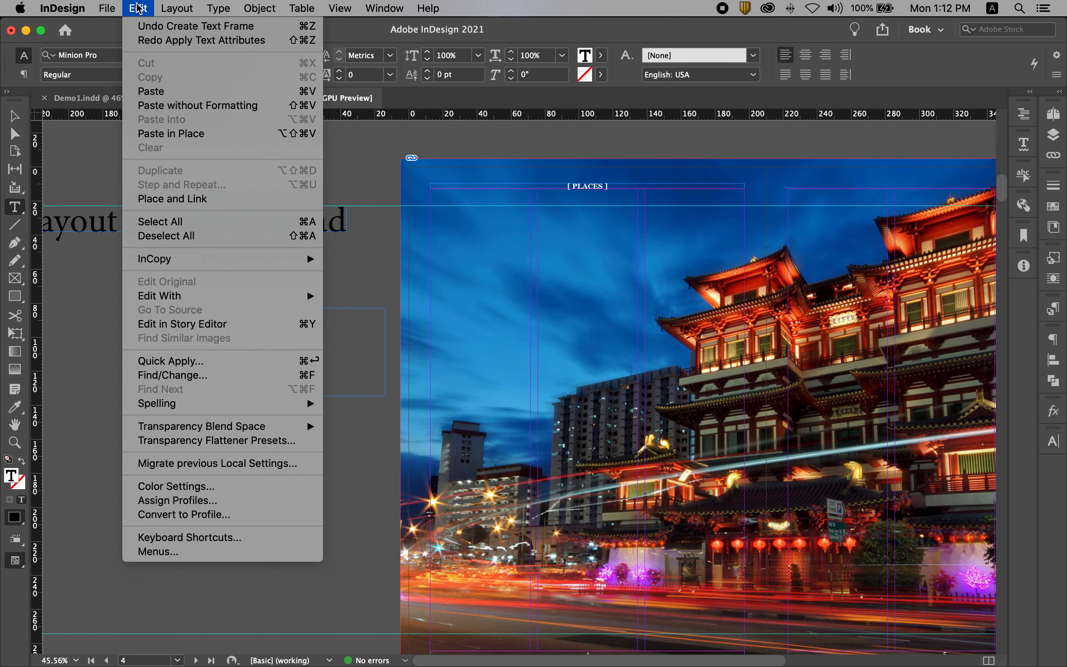
left_click(182, 106)
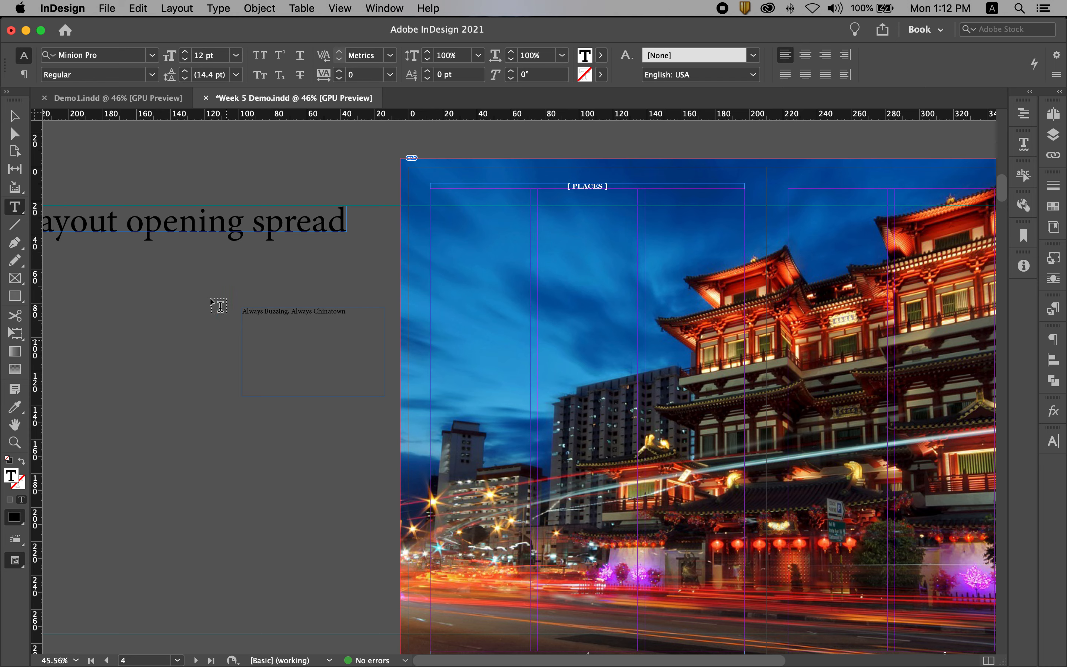
Shift the title frame farther from page 4 and replace its text with the copied title in its original formatting
left_click(14, 117)
left_click(337, 319)
left_click_drag(336, 319, 292, 312)
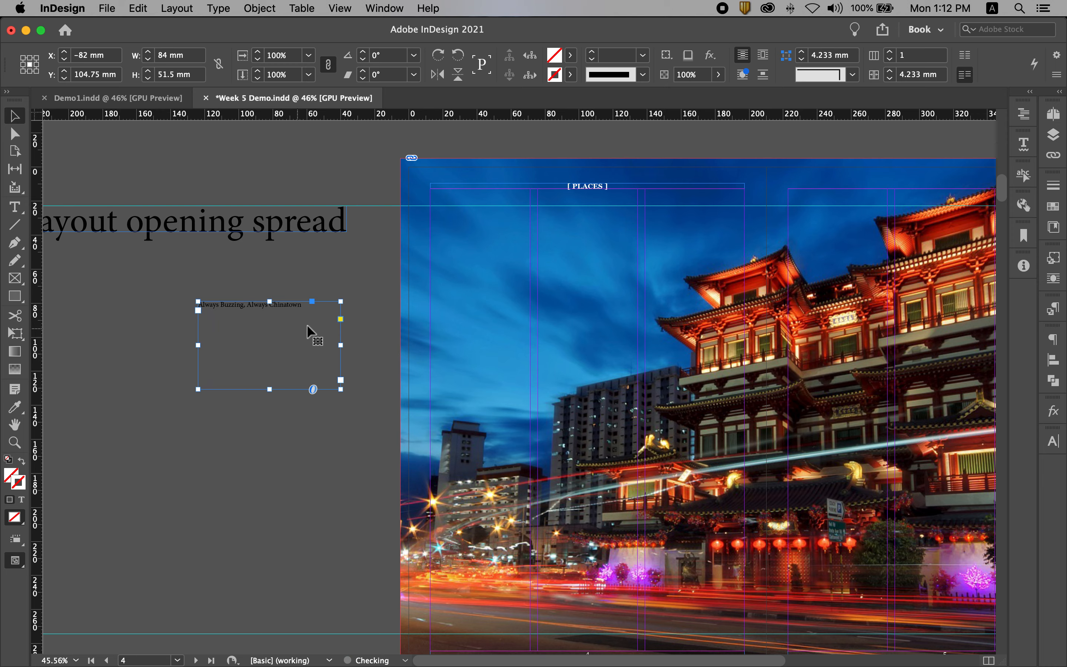
double_click(253, 320)
left_click_drag(303, 304, 241, 299)
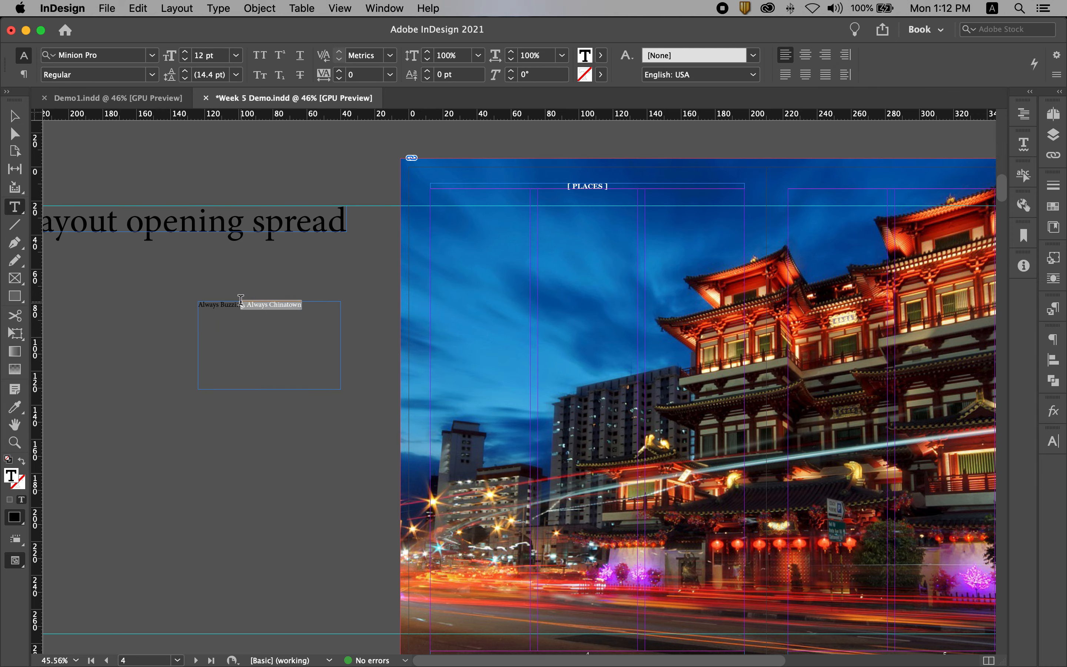
left_click(324, 312)
key("super+a")
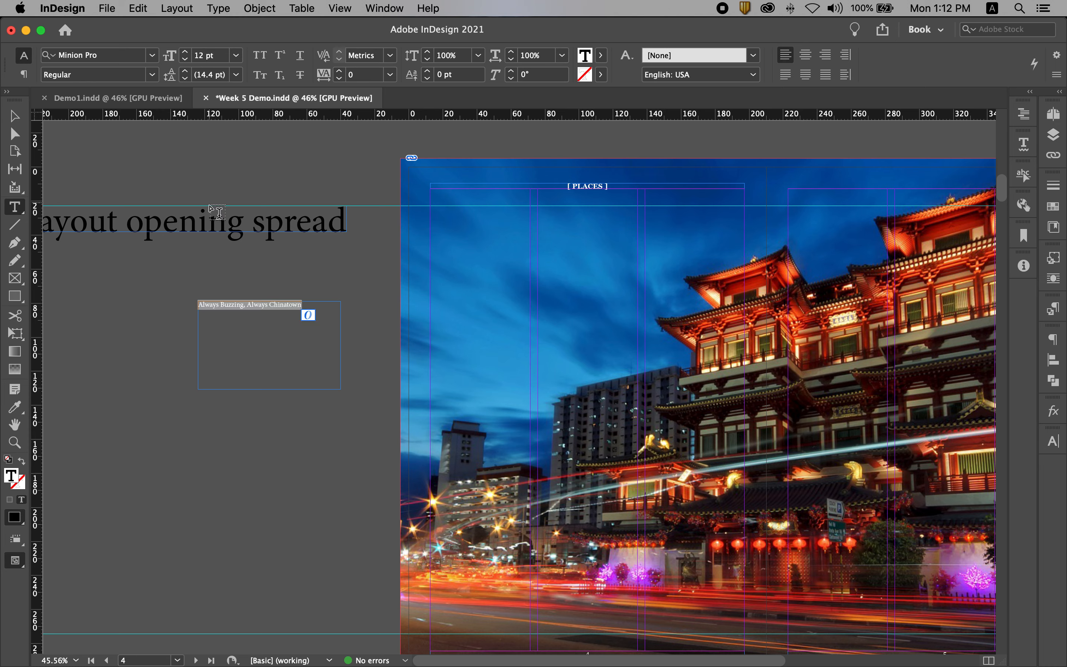
key("super+v")
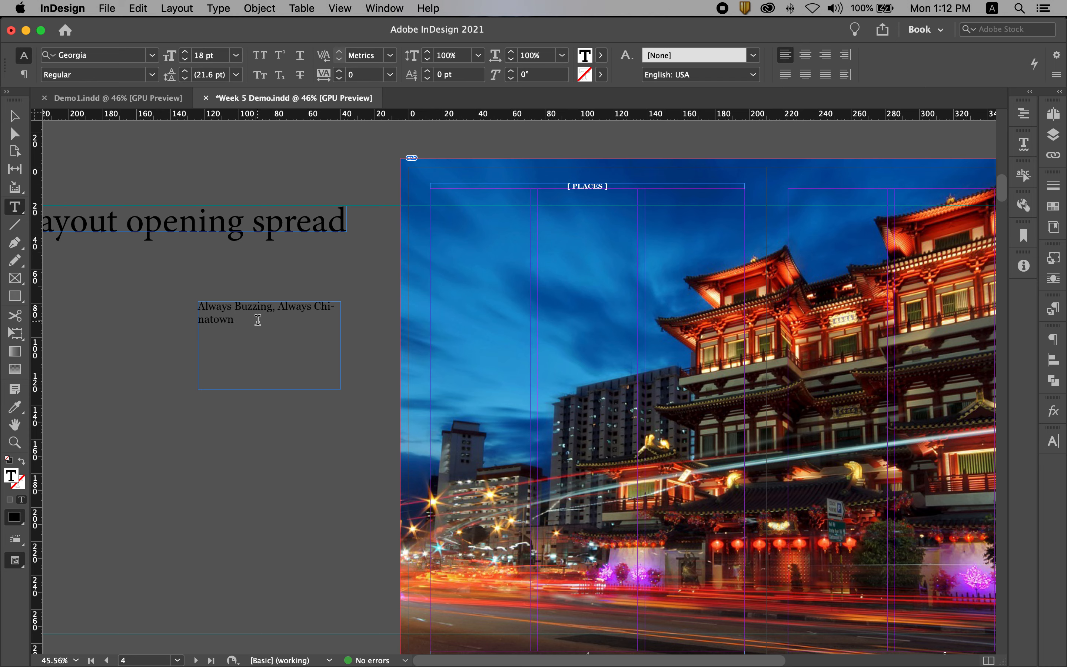
Replace the title frame with a new one about 103 by 54.5 mm and paste the title with its original formatting
left_click(11, 110)
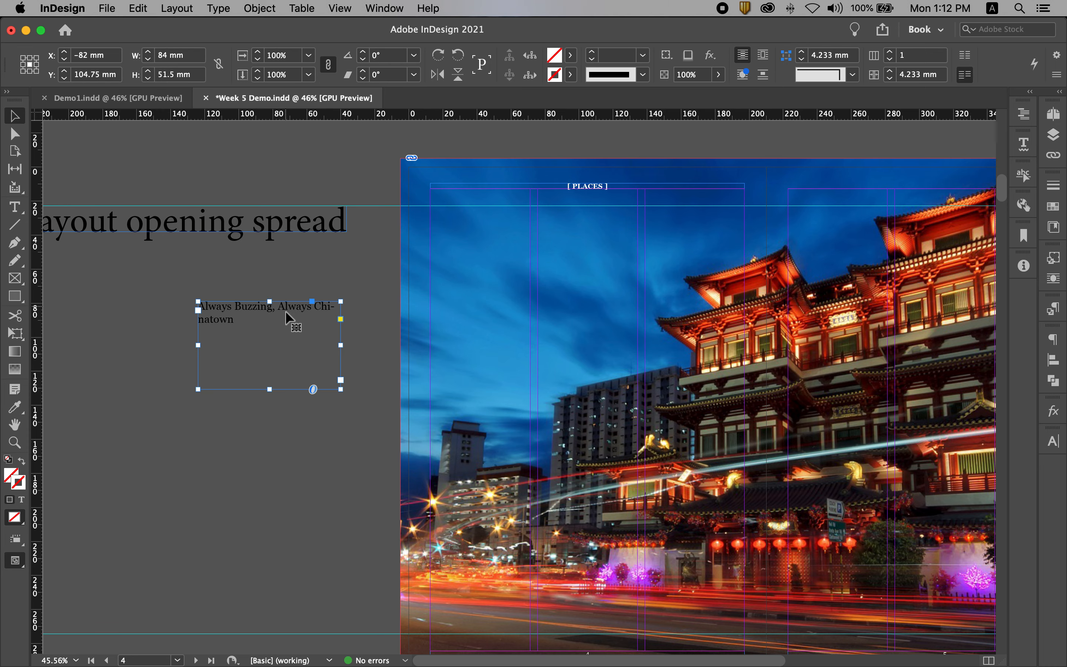
key("BackSpace")
left_click(14, 206)
left_click_drag(167, 306, 343, 399)
left_click(137, 8)
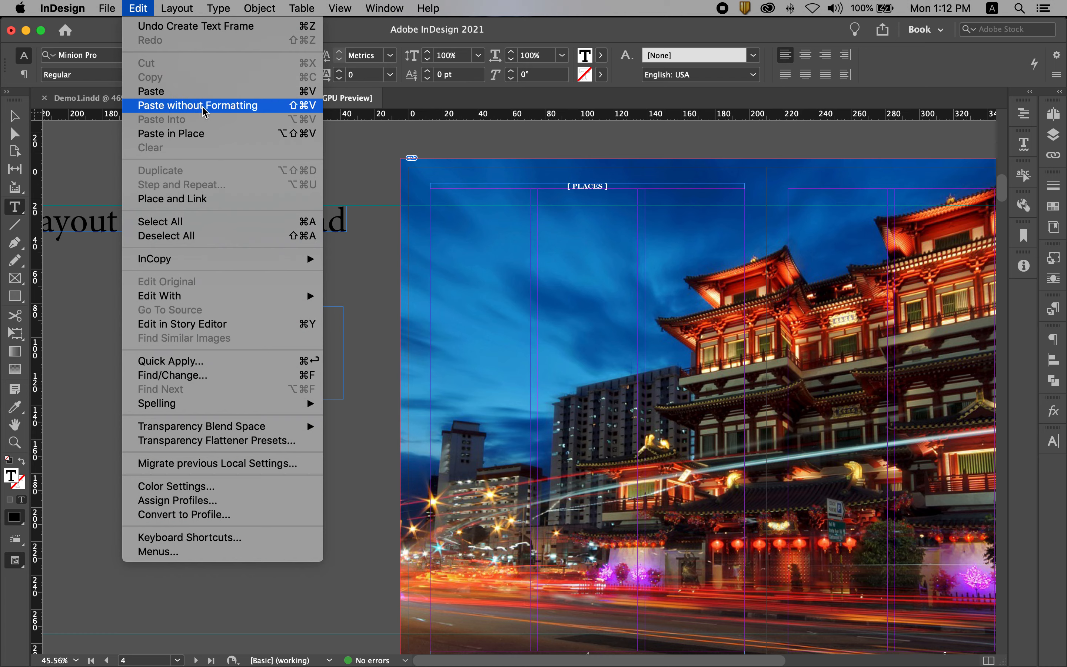
left_click(181, 91)
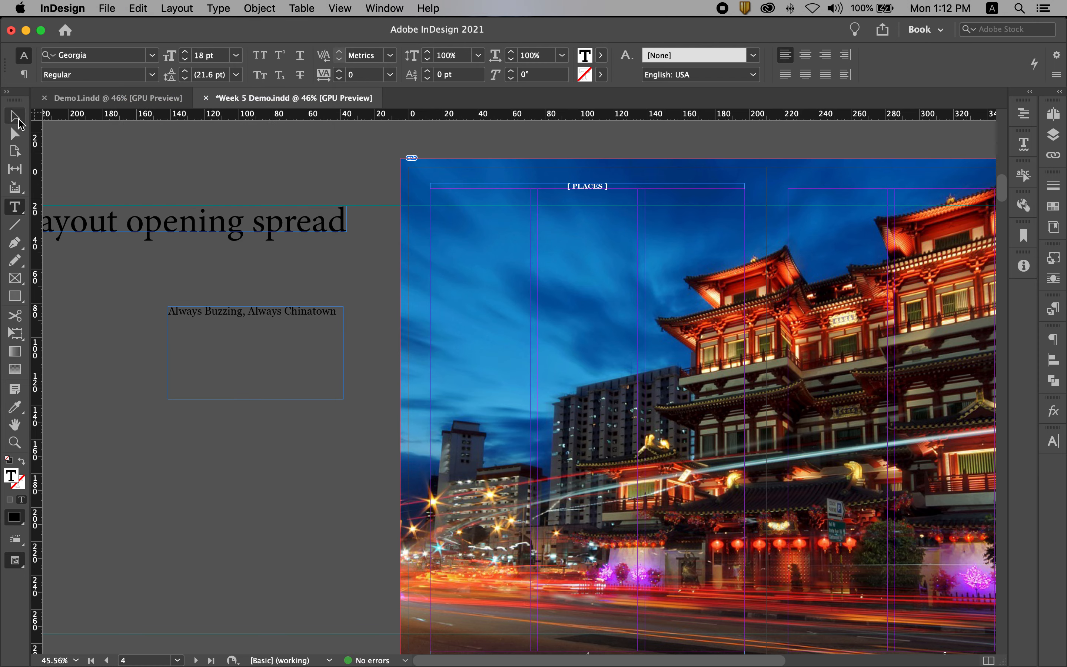
Cut "Buzzing," from the title and paste it into a new text frame about 109.3 by 28.5 mm below [ PLACES ] on page 4
left_click(16, 124)
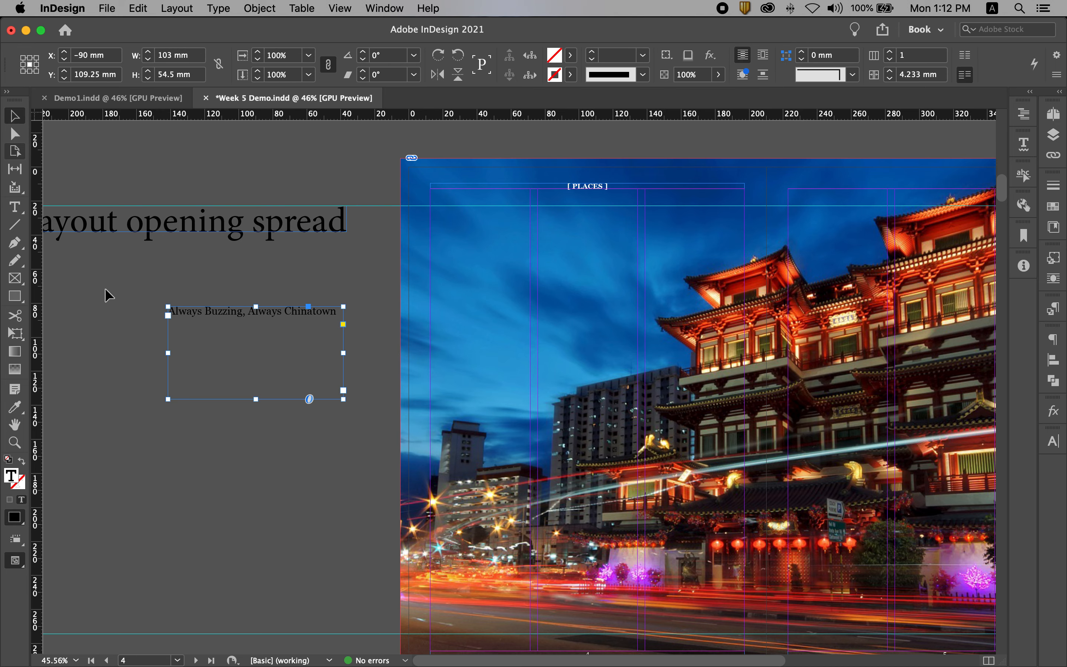
double_click(238, 327)
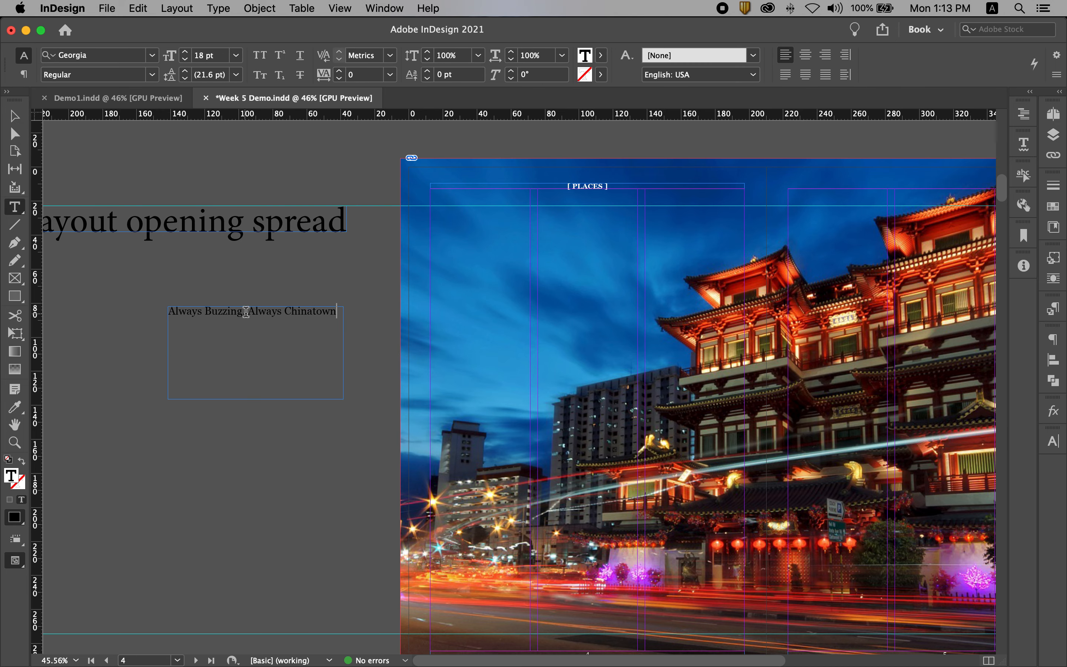
left_click_drag(248, 311, 204, 309)
key("super+c")
key("BackSpace")
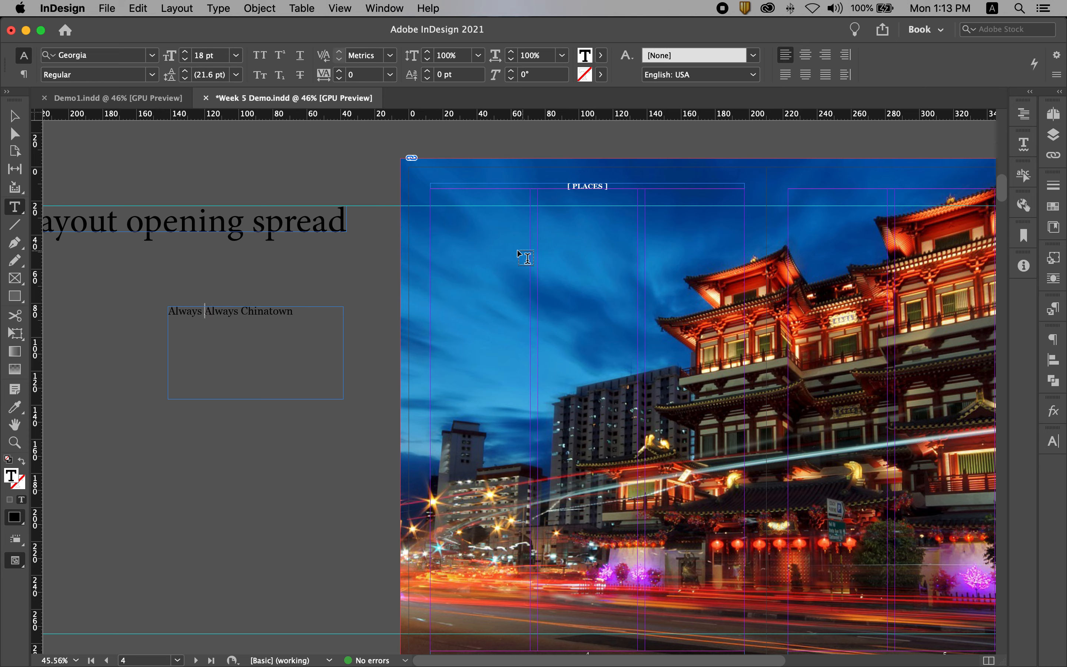
left_click_drag(431, 229, 616, 276)
key("super+v")
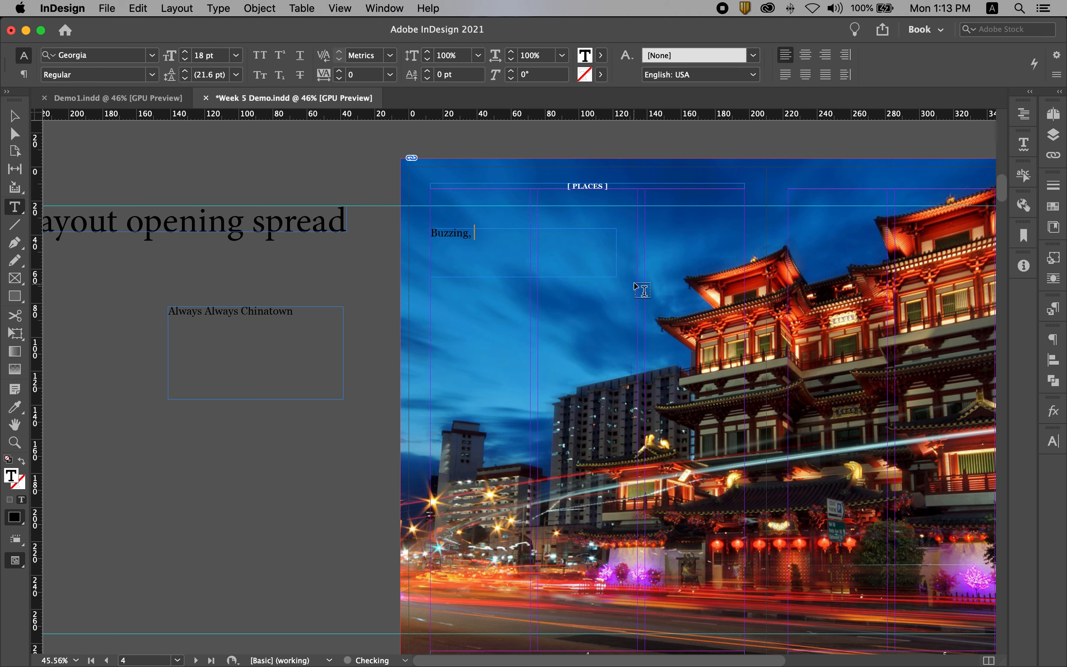
Fit the "Buzzing," frame to its content and scale it together with its text to about 92.3 by 18.5 mm
left_click(14, 116)
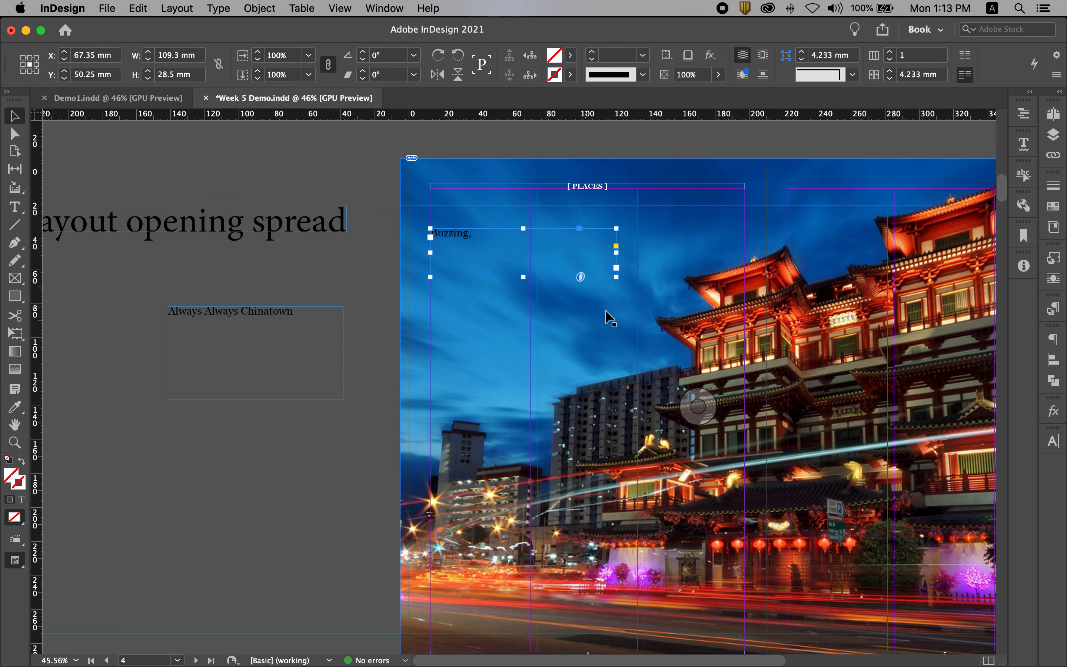
double_click(616, 277)
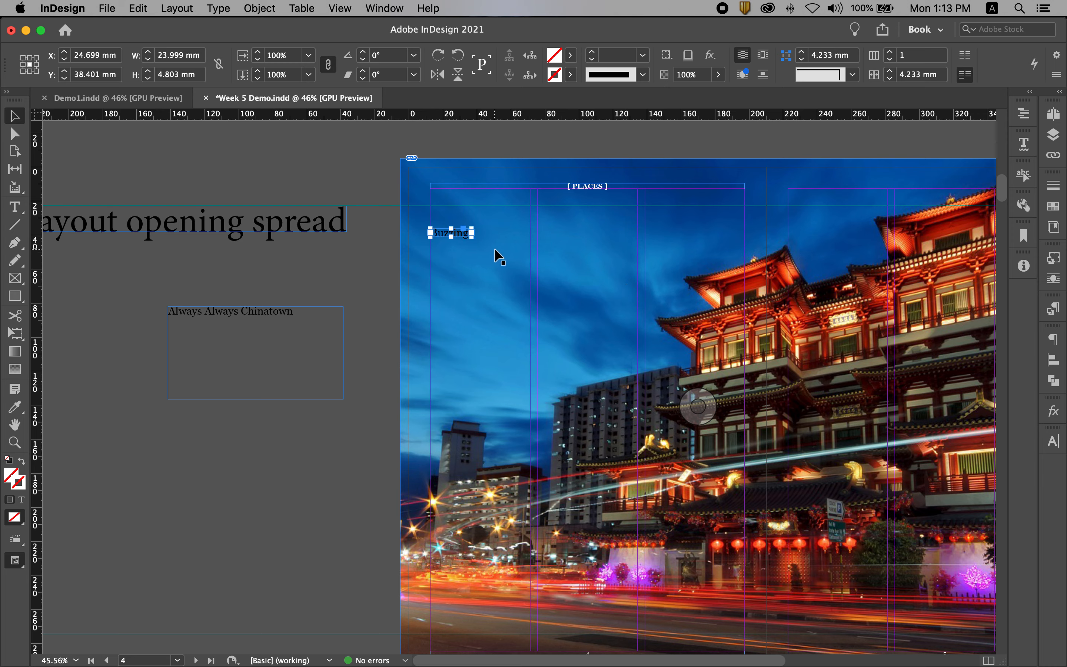
left_click_drag(470, 236, 638, 252)
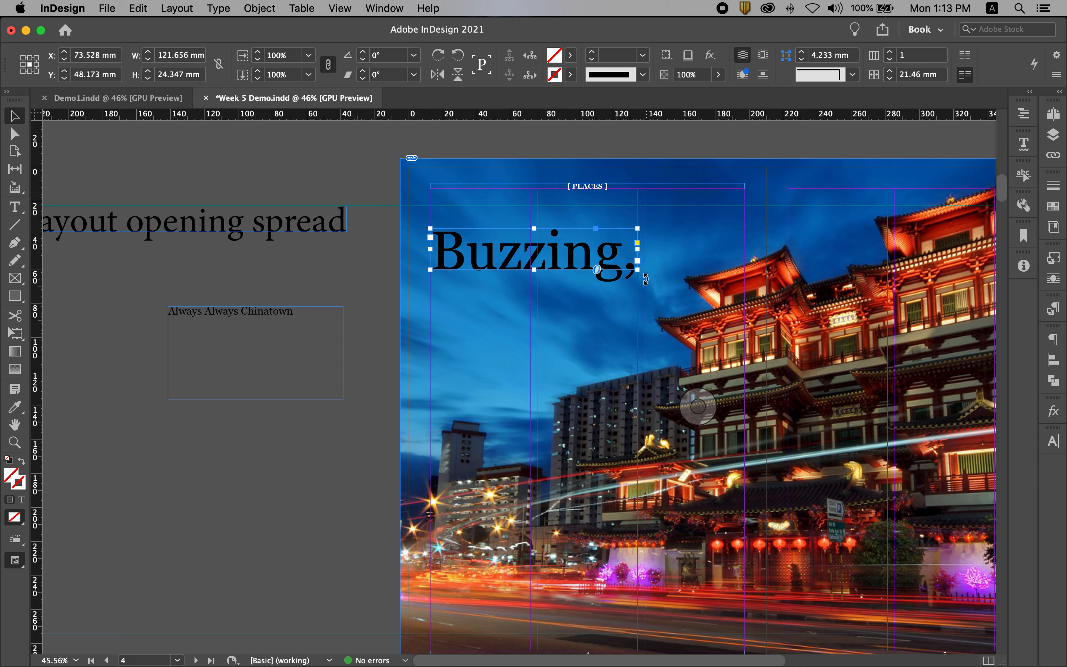
left_click_drag(637, 270, 588, 250)
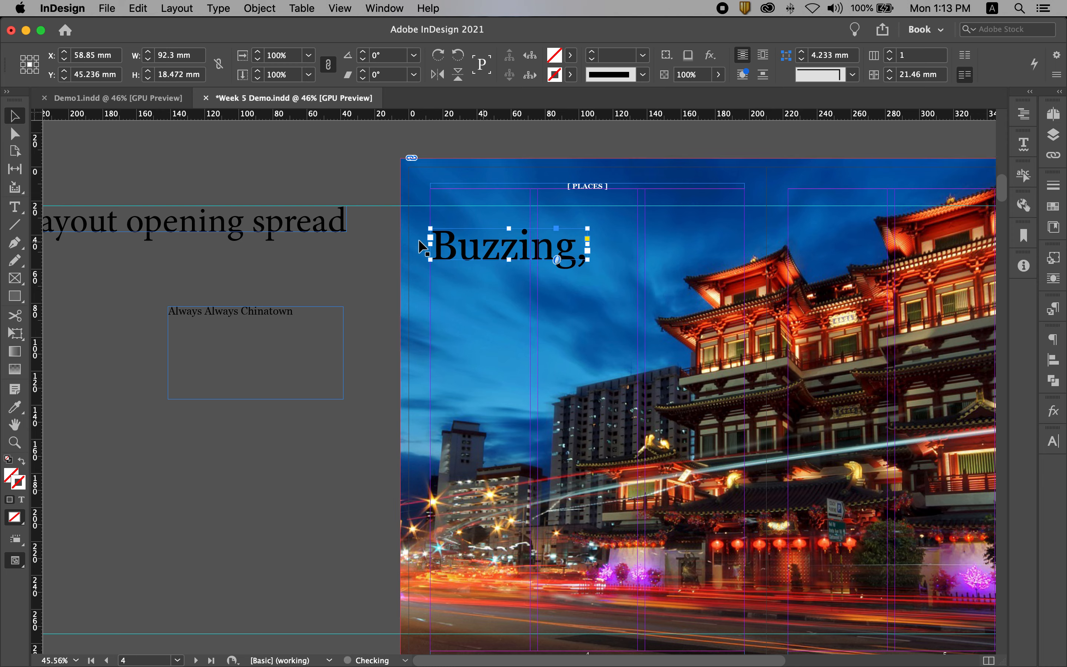
left_click(280, 278)
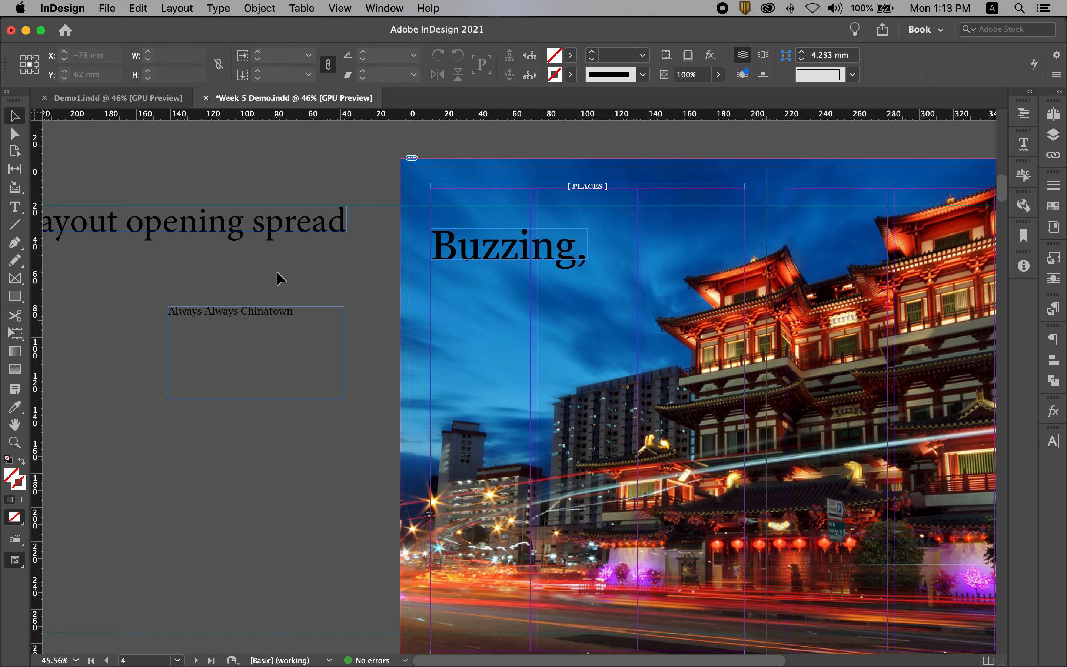
Duplicate the "Buzzing," frame slightly indented below the original and widen the copy to about 167.8 mm
left_click(487, 250)
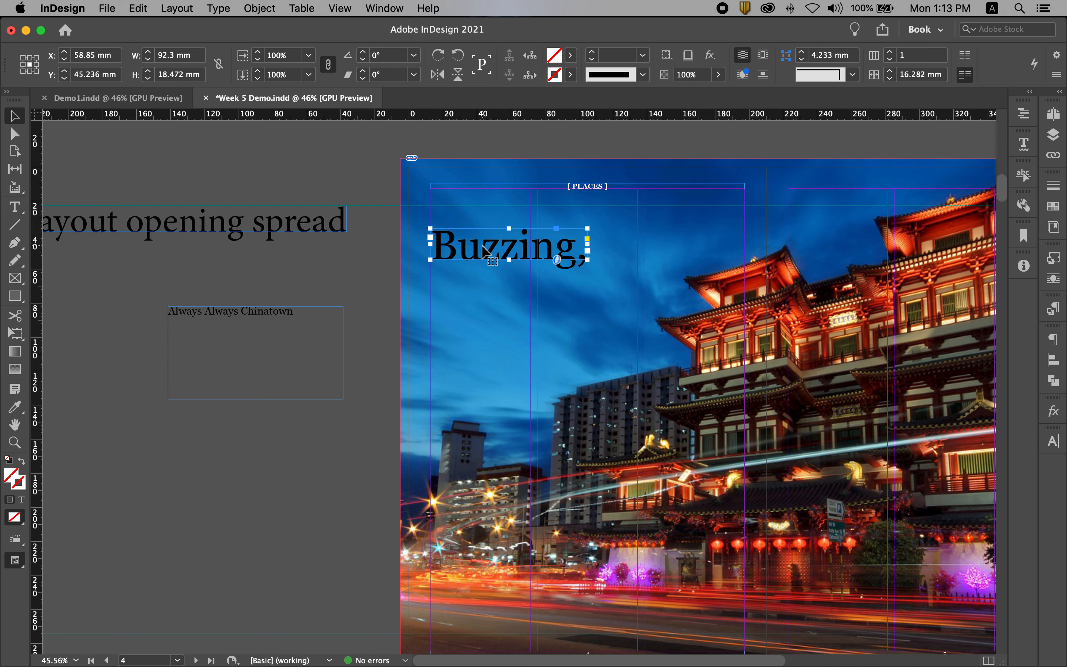
left_click_drag(485, 251, 517, 323)
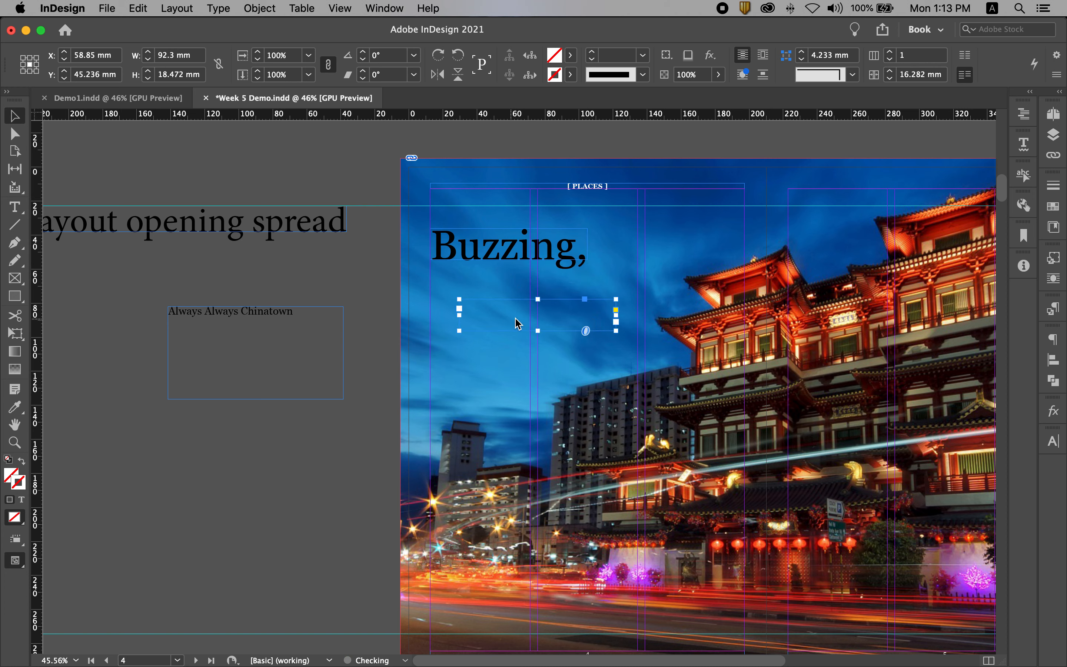
left_click_drag(616, 315, 744, 315)
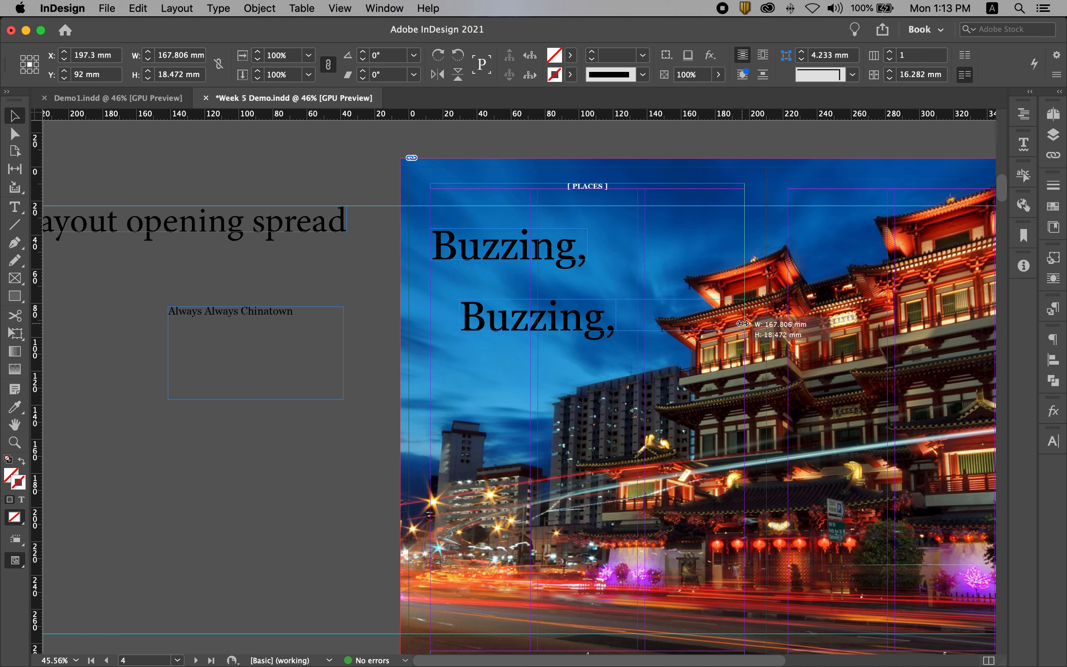
Replace the duplicated frame's text with "Chinatown"
double_click(566, 324)
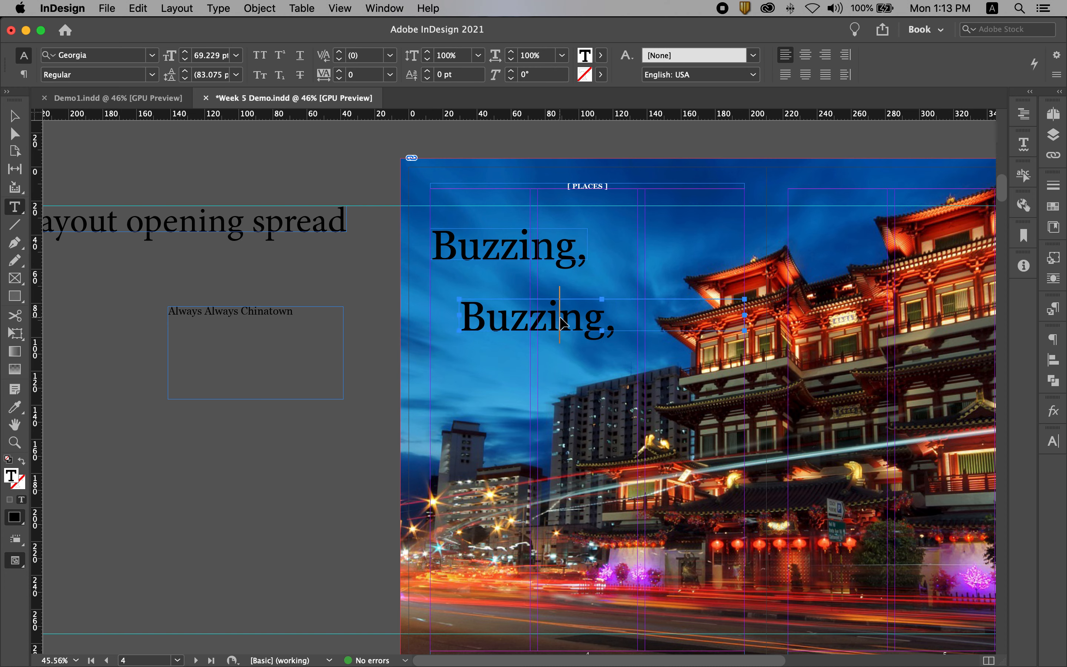
key("super+a")
type("CHINA")
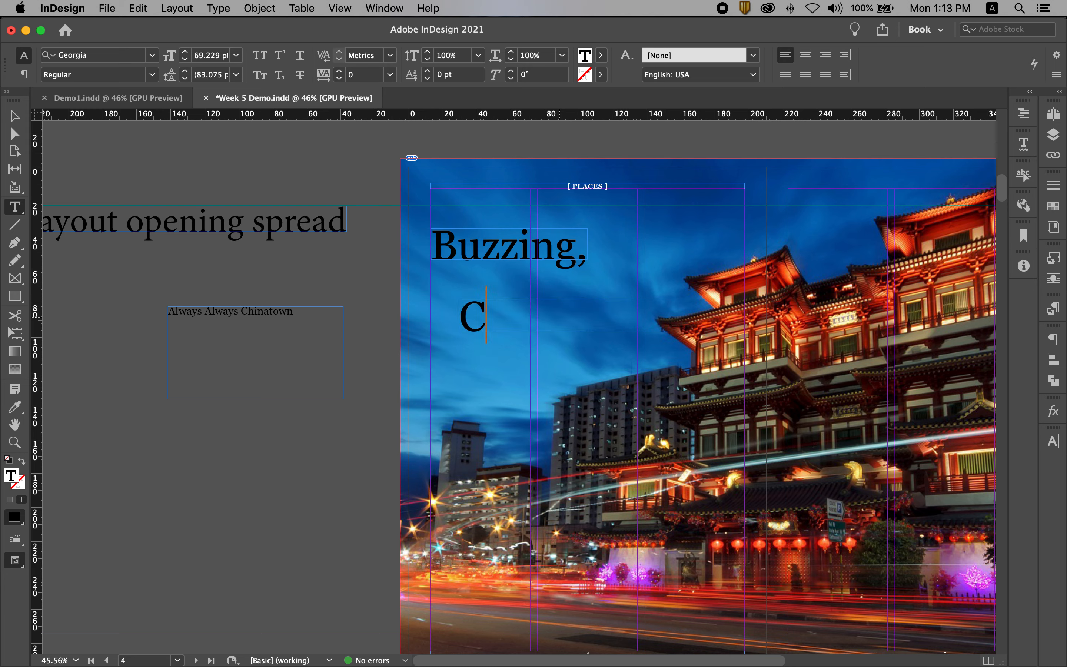
key("BackSpace")
key("BackSpace")
key("BackSpace")
key("BackSpace")
type("hinatown")
key("Escape")
left_click(697, 406)
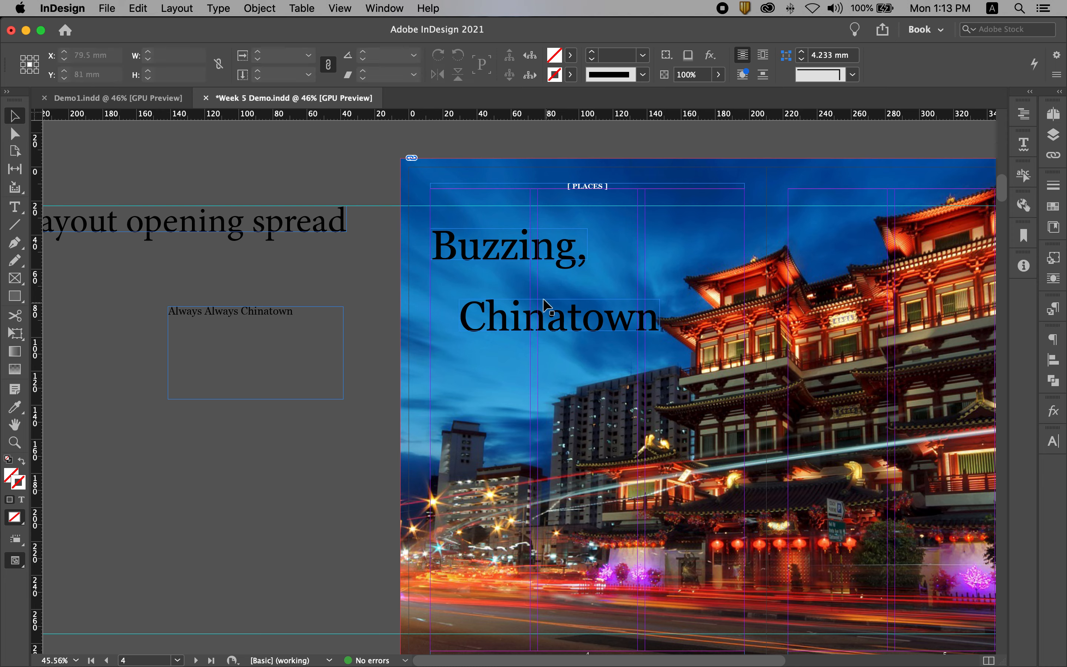
left_click(529, 254)
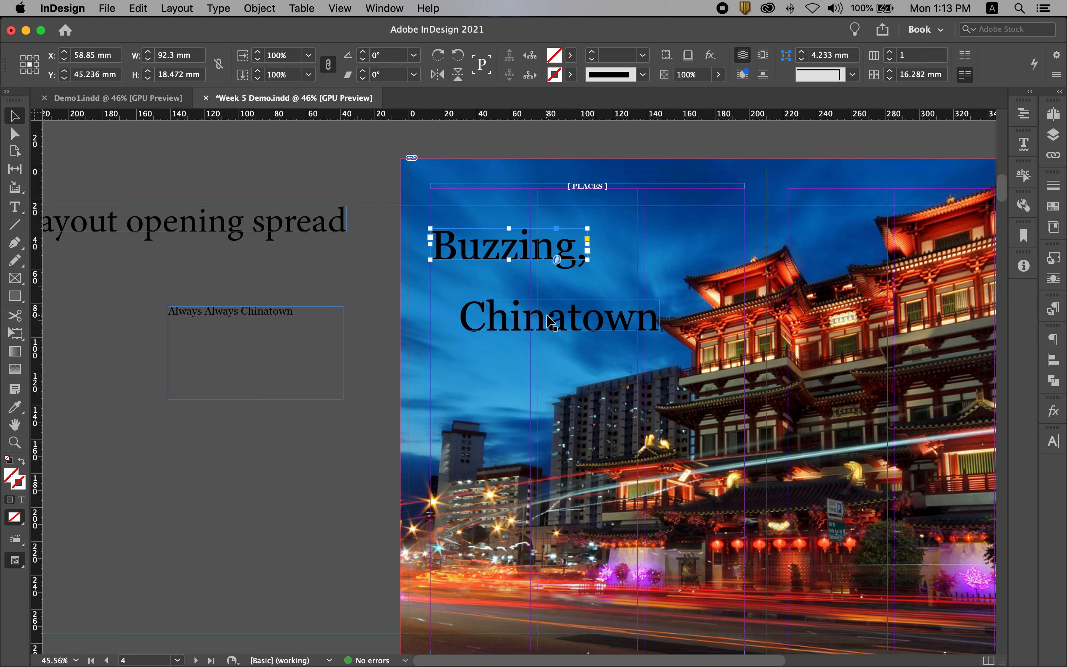
Shift the "Chinatown" frame slightly down and delete "Always Chinatown" from the pasteboard title text, keeping only the first "Always"
left_click_drag(545, 302, 545, 309)
double_click(277, 340)
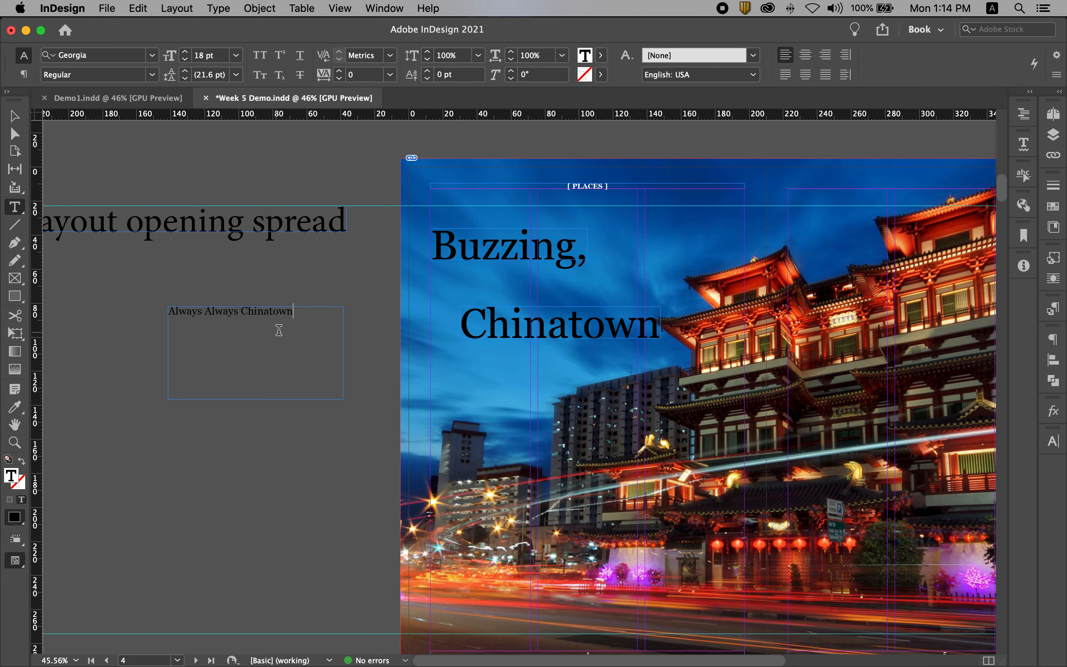
left_click_drag(304, 311, 203, 310)
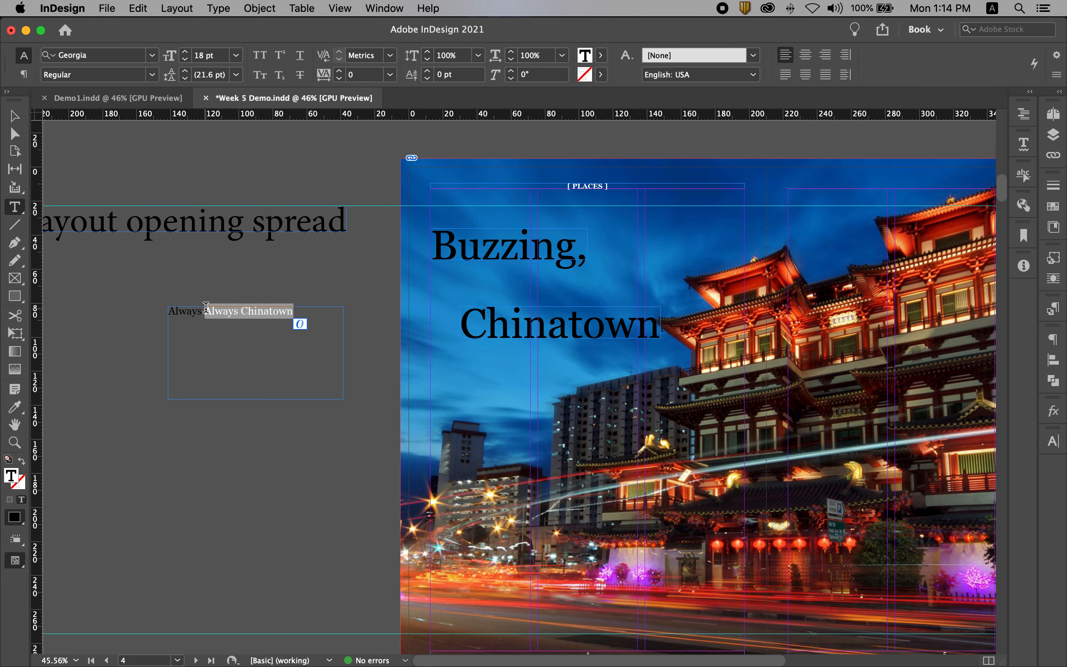
key("BackSpace")
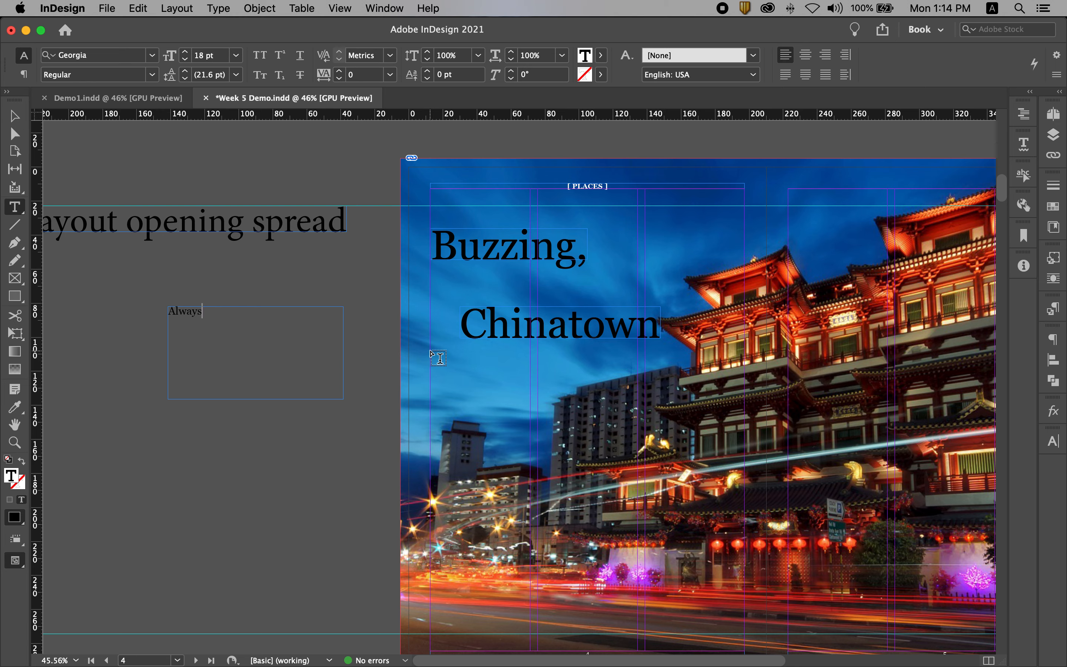
Fit the "Always" frame to its content, place it above the end of "Buzzing," and scale it with its text to about 46.2 by 11.2 mm
left_click(15, 116)
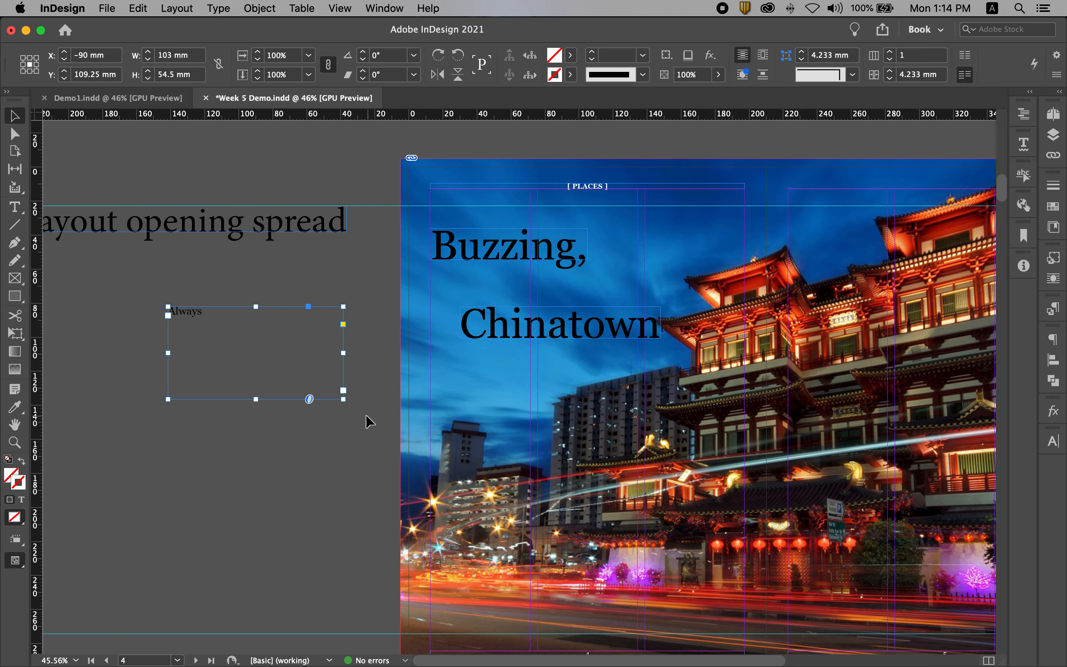
double_click(343, 399)
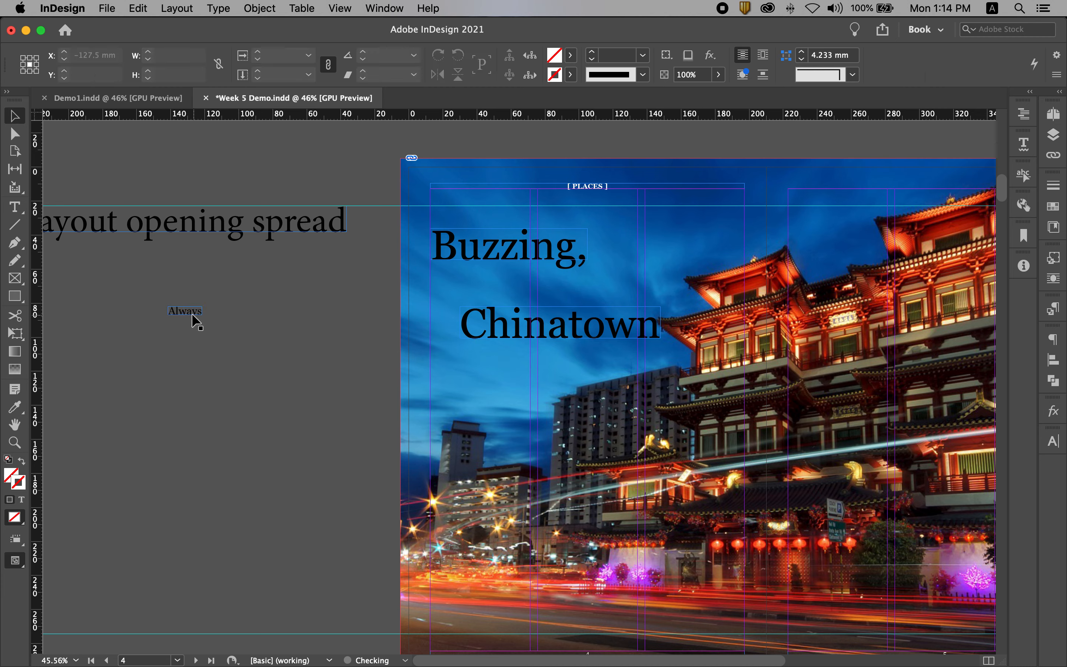
left_click_drag(192, 313, 581, 227)
left_click(263, 342)
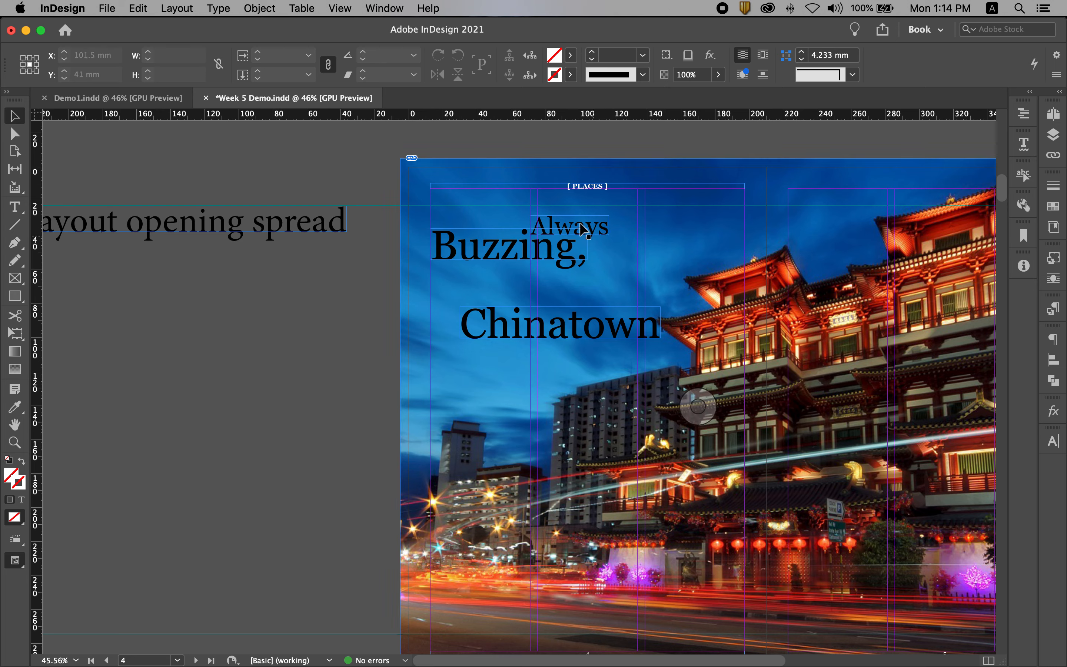
Hide the frame edges in the document view
left_click(344, 9)
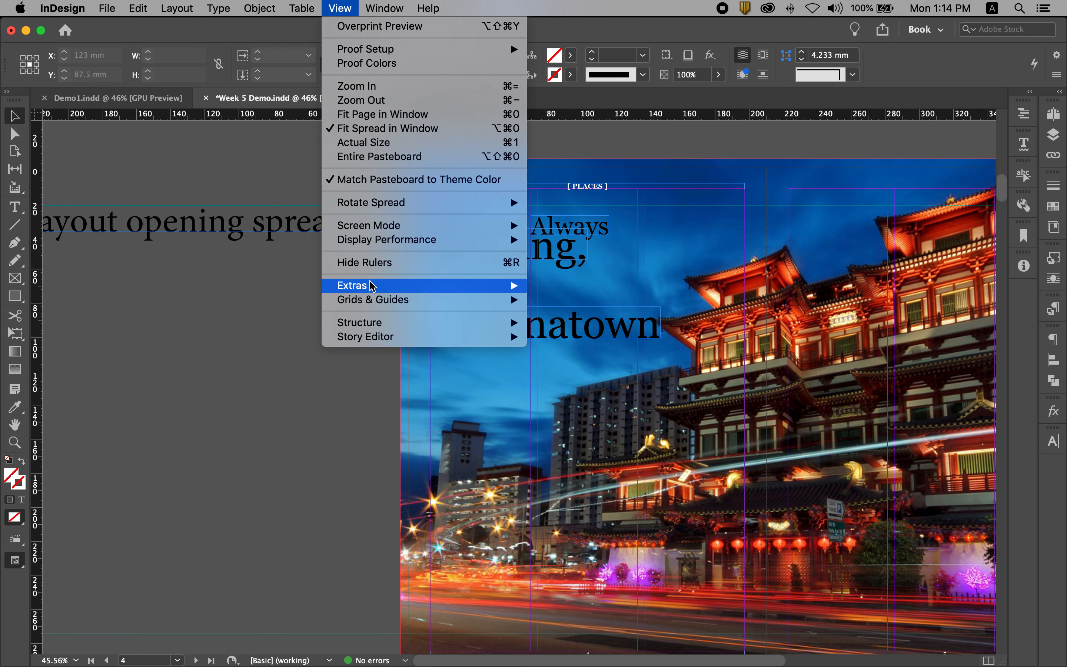
mouse_move(371, 286)
left_click(584, 286)
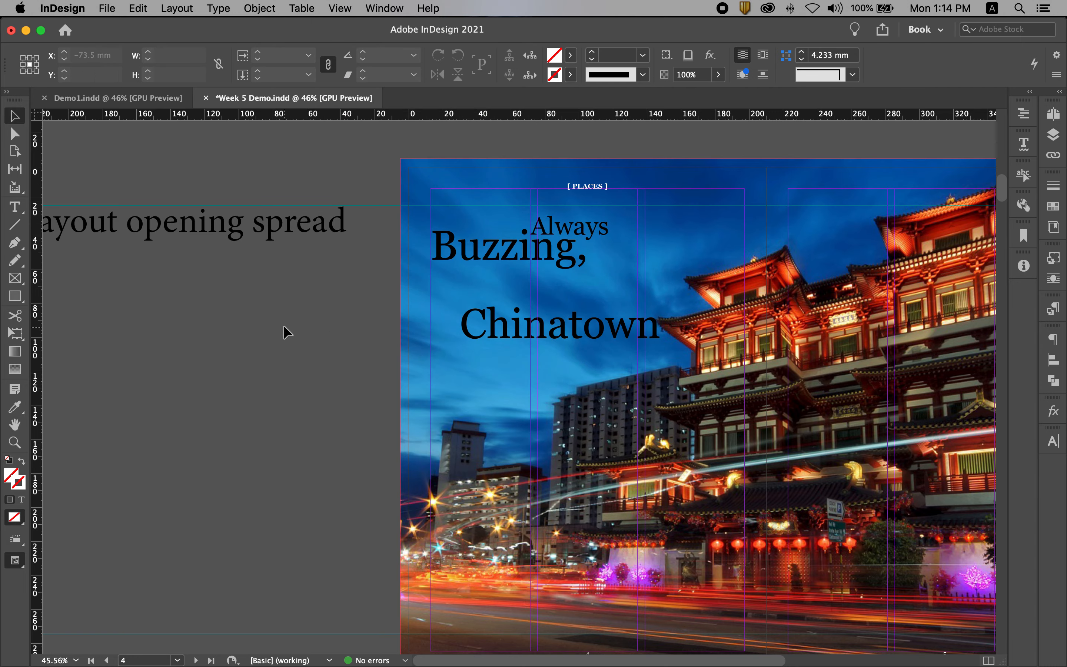
Duplicate the "Always" frame straight down between "Buzzing," and "Chinatown" and nudge the copy to about Y 62.4 mm
left_click_drag(422, 186, 552, 224)
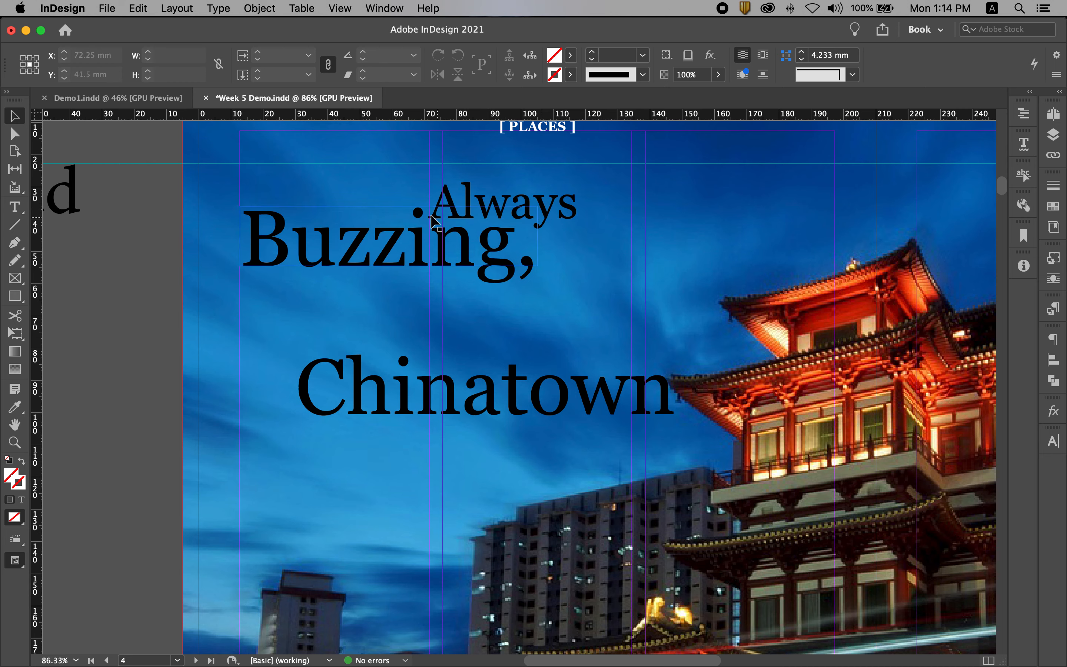
left_click(545, 215)
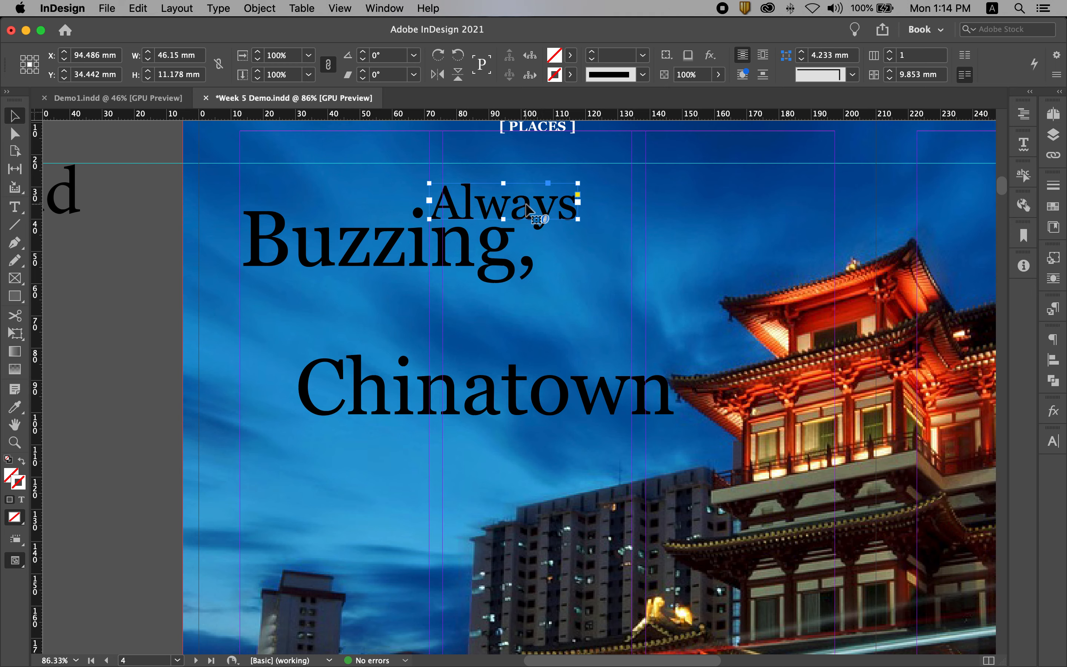
left_click_drag(526, 203, 526, 235)
key("super+z")
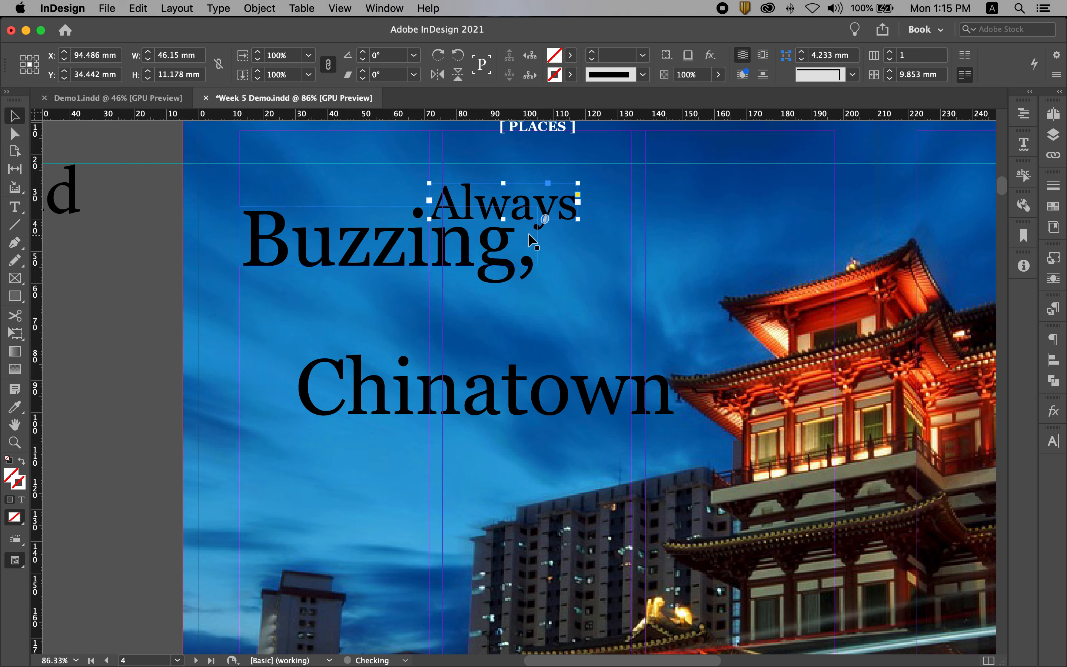
left_click_drag(527, 210, 526, 310)
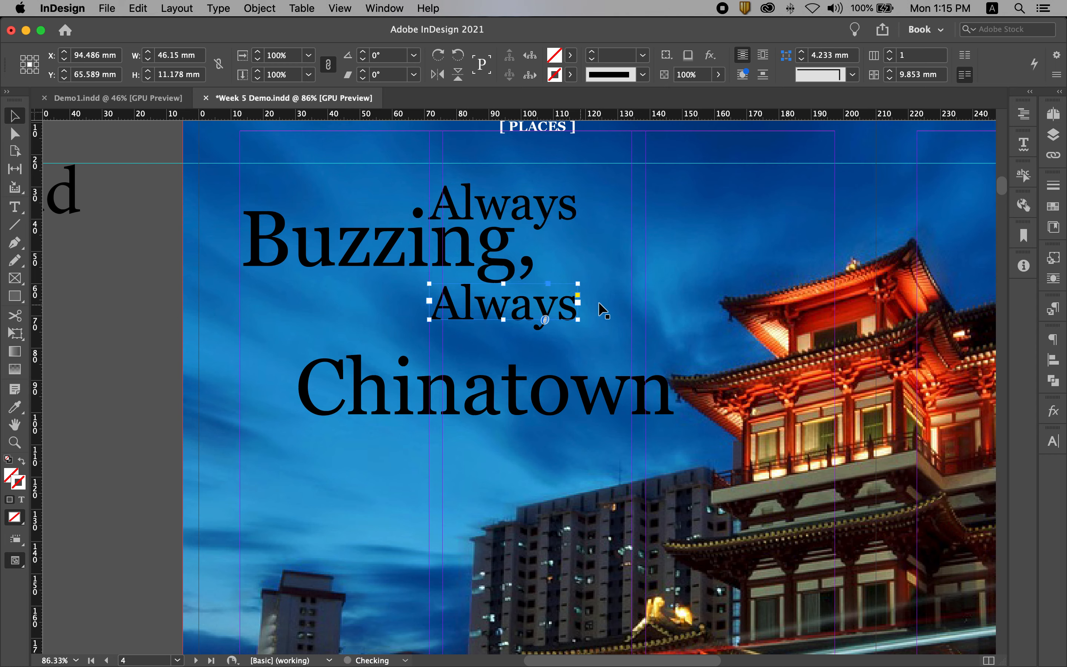
key("Up")
key("Up")
key("Up")
key("Up")
key("Up")
key("Up")
key("Up")
key("Up")
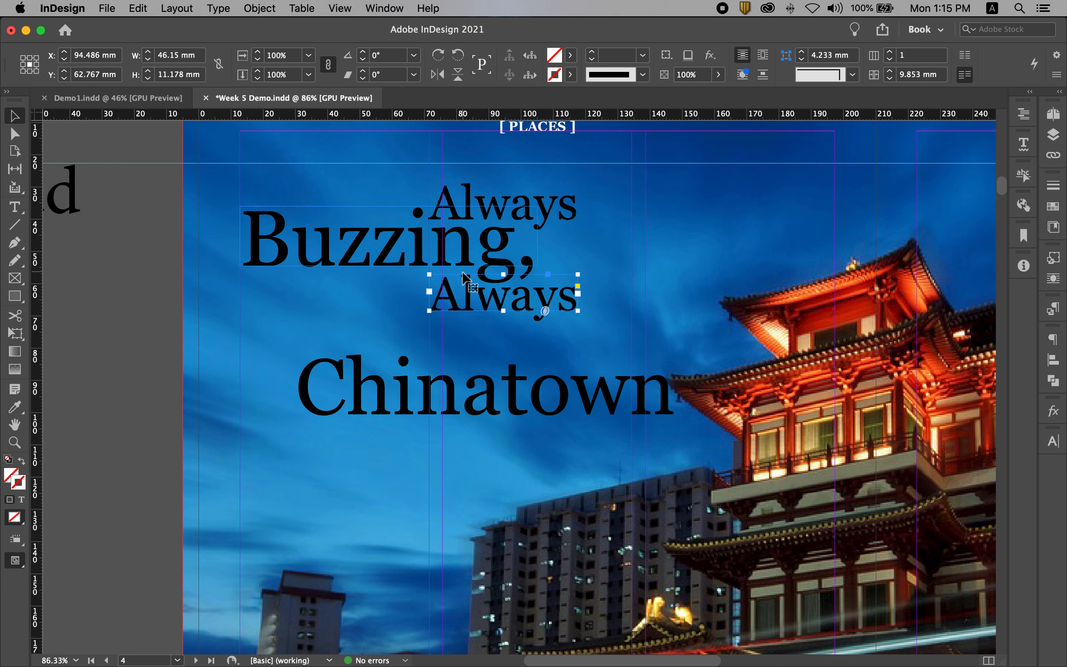
key("Up")
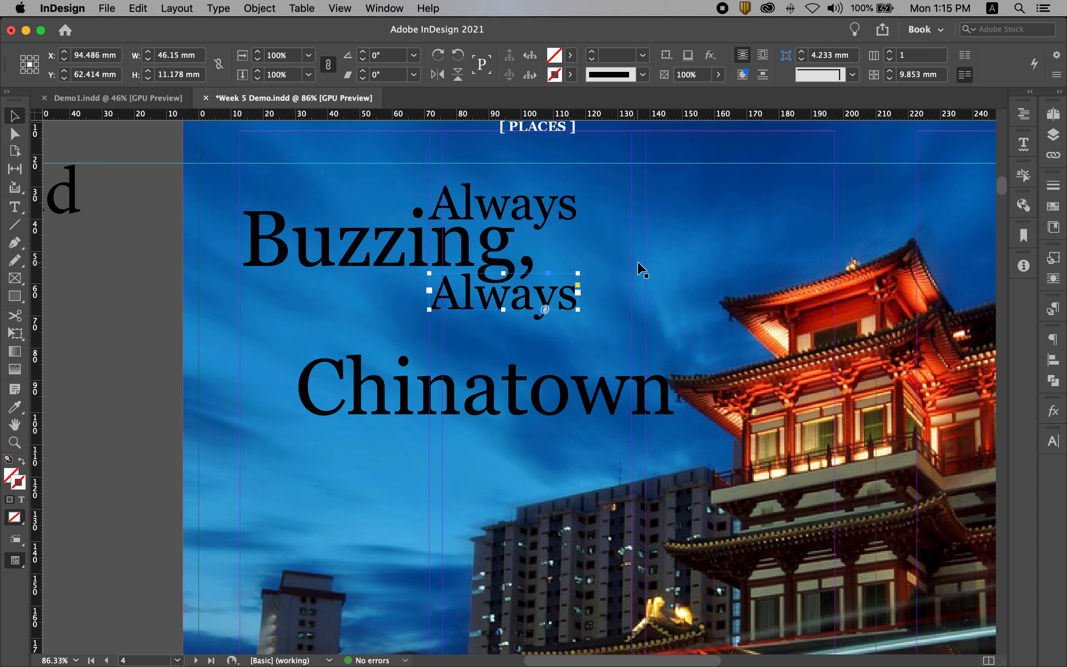
left_click(589, 255)
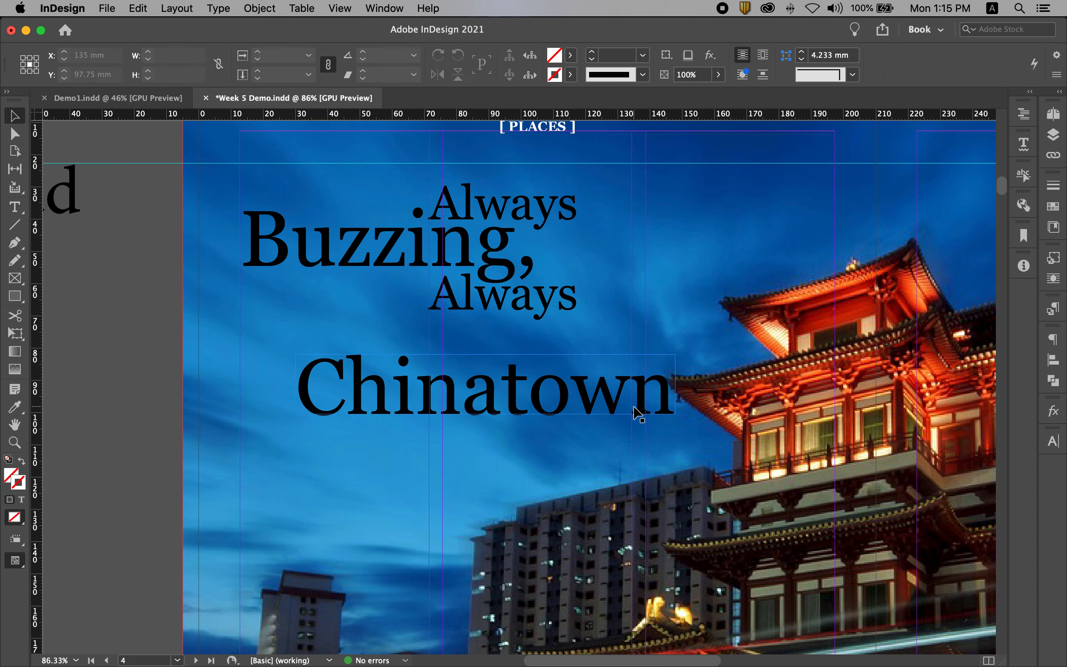
Move the "Chinatown" frame up close beneath the lower "Always", nudging it to about X 93.8 mm, Y 74.7 mm
left_click_drag(634, 412, 652, 363)
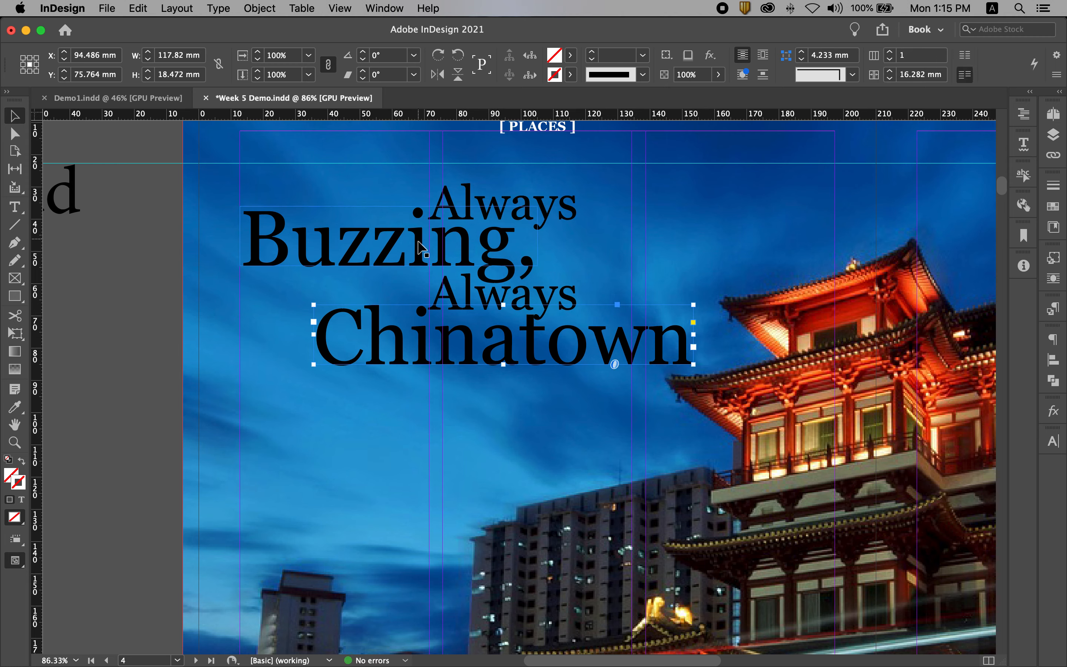
key("Left")
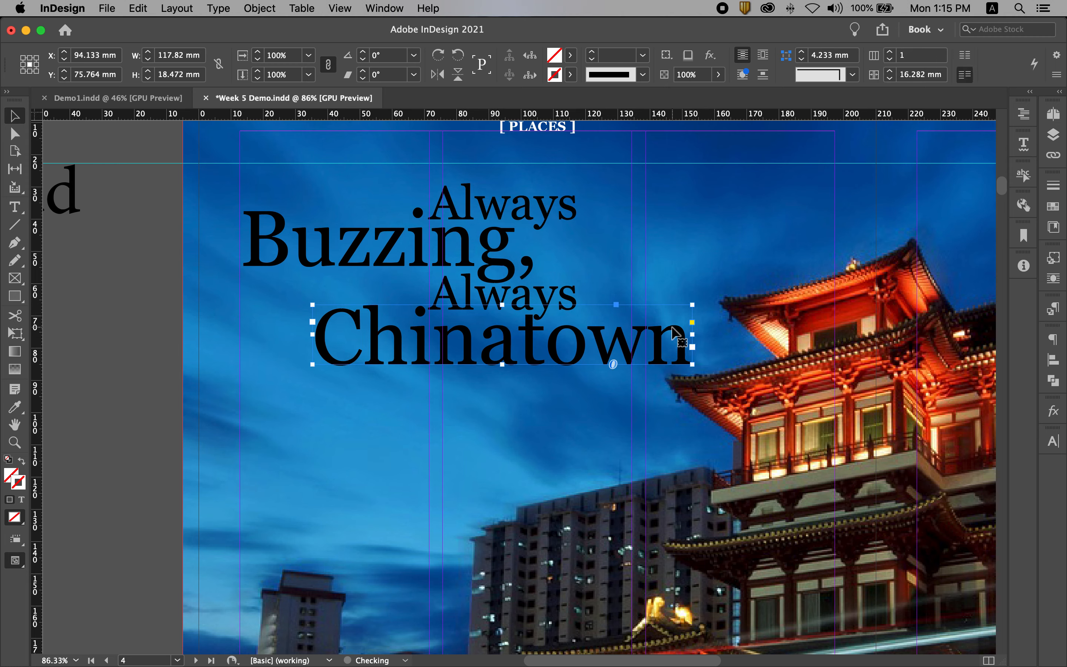
key("Left")
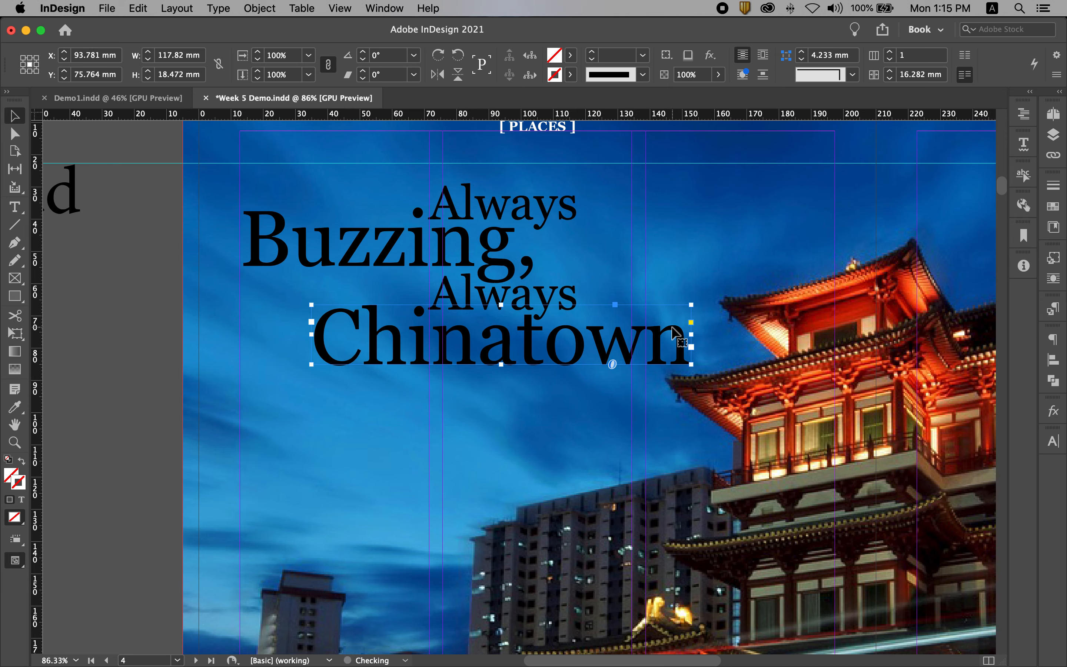
key("Up")
key("Up")
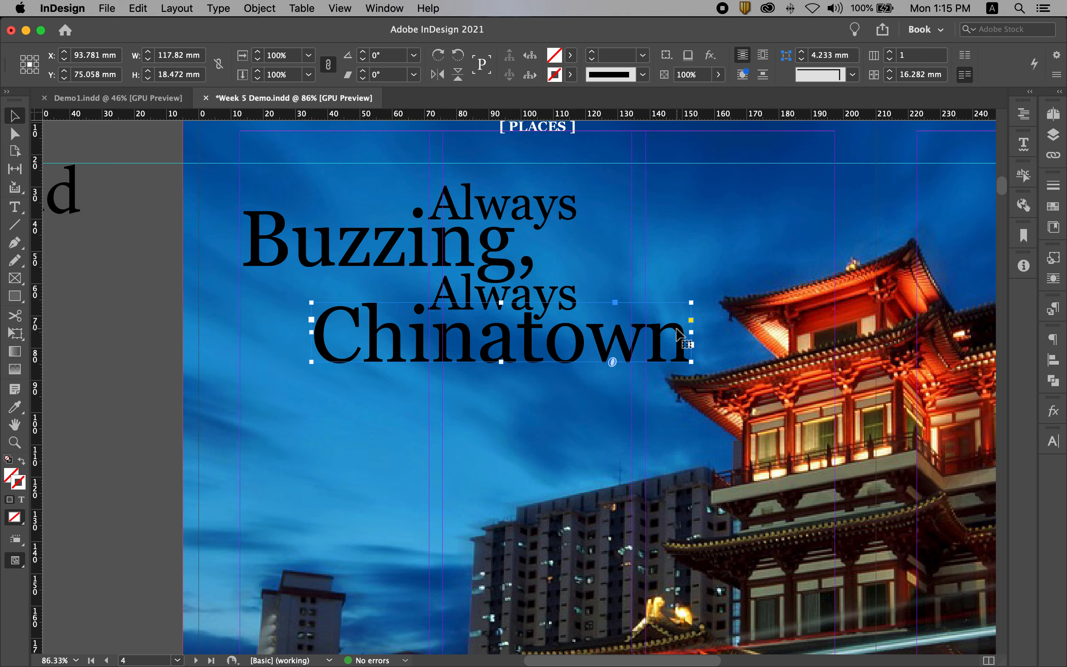
key("Up")
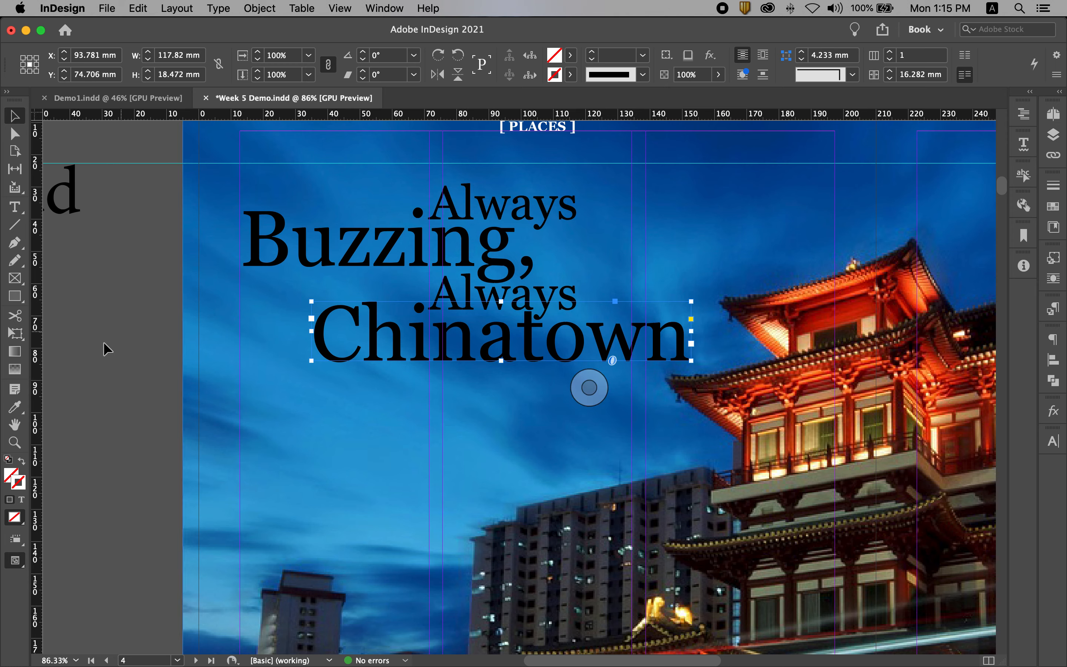
left_click(119, 331)
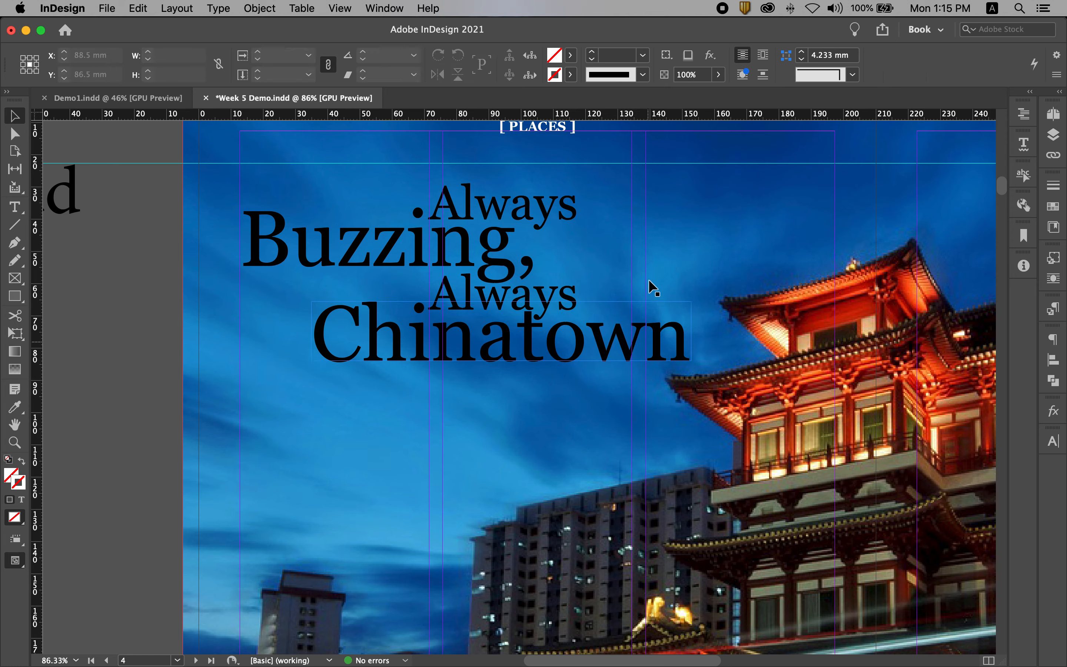
Move all four title frames together straight up about 6 mm so their top edge meets the horizontal guide below [ PLACES ]
key("super+alt+0")
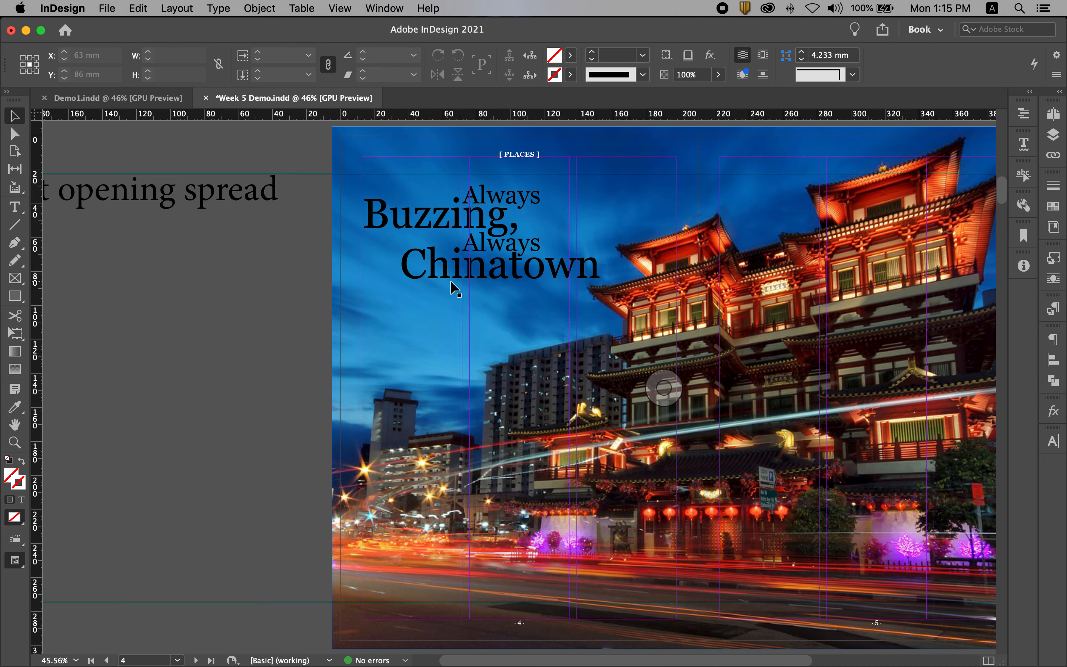
left_click(493, 195)
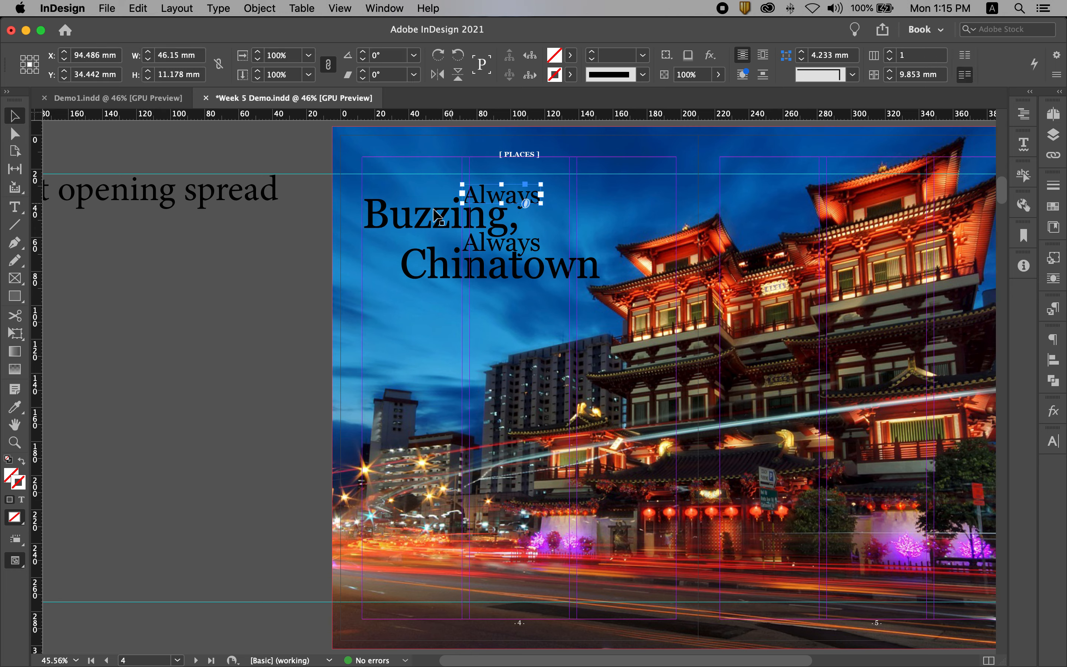
left_click(404, 220, "shift")
left_click(531, 246, "shift")
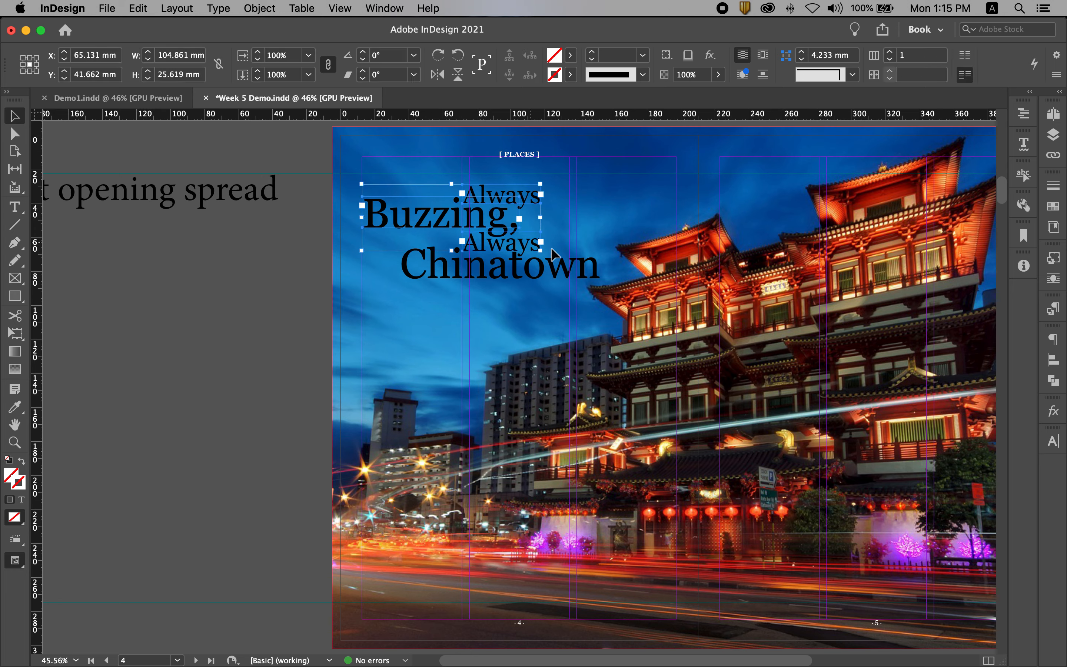
left_click(588, 267, "shift")
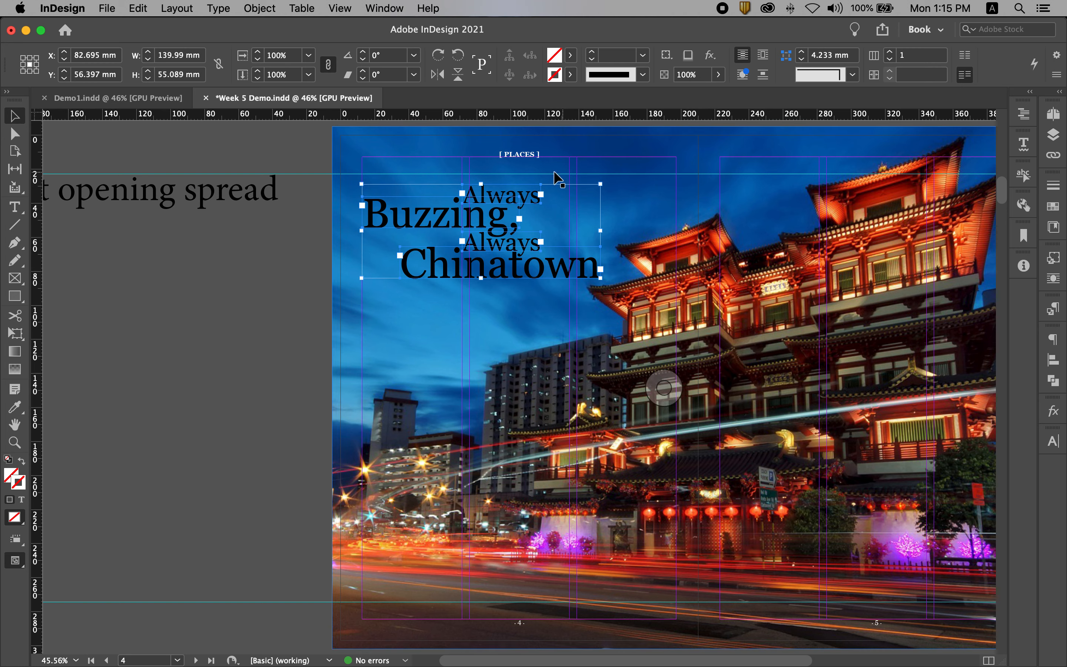
left_click_drag(380, 212, 381, 203)
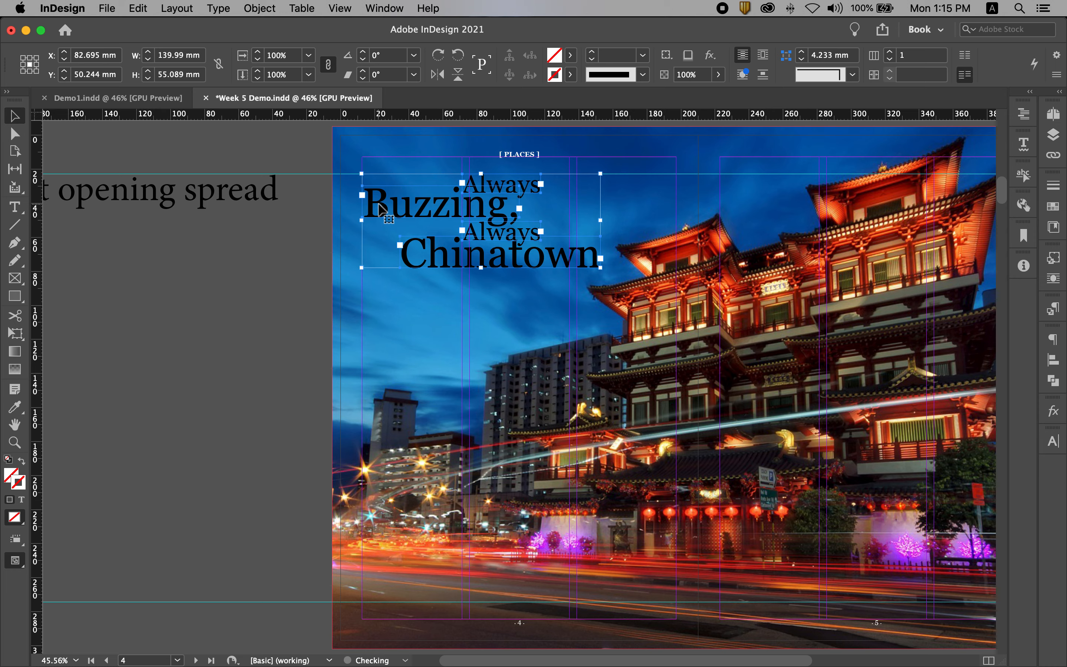
left_click(229, 294)
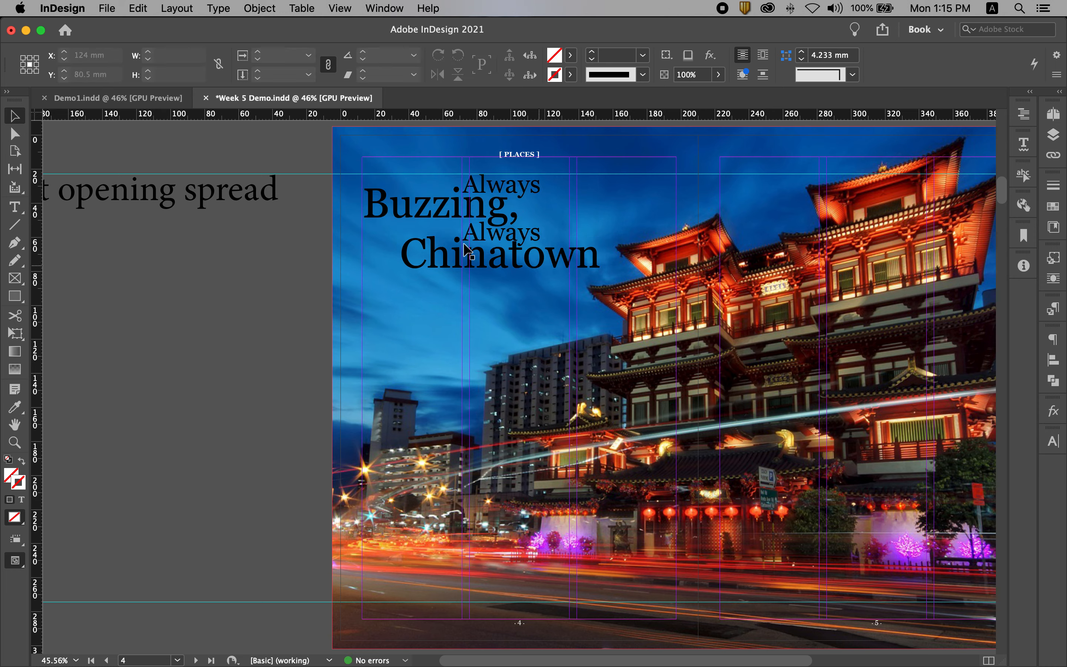
left_click(493, 190)
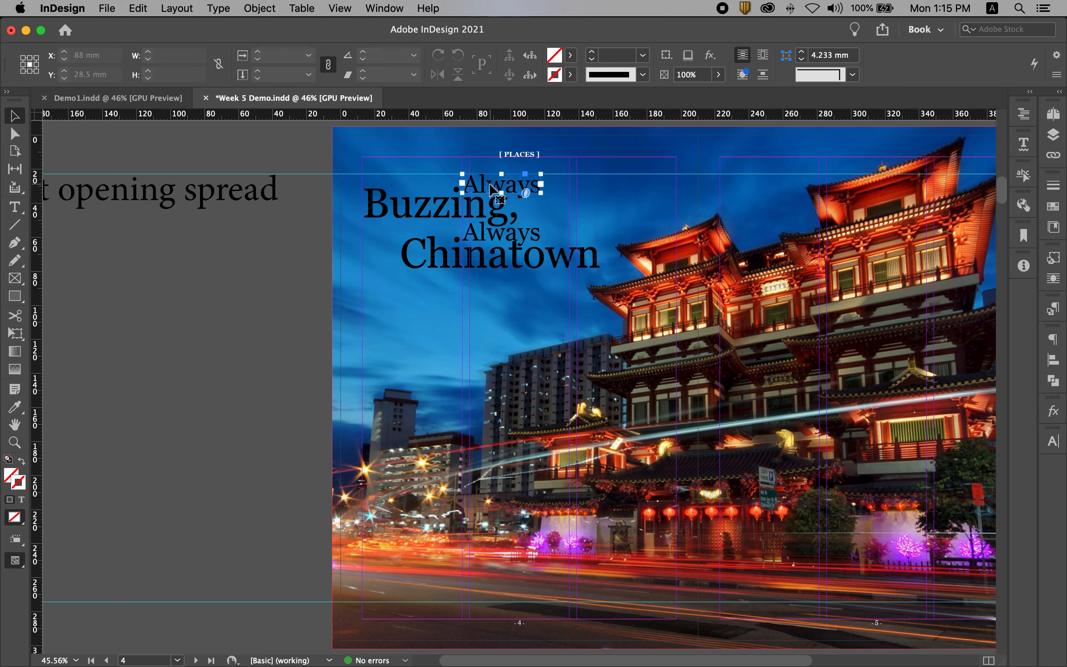
left_click(433, 205, "shift")
left_click(491, 233, "shift")
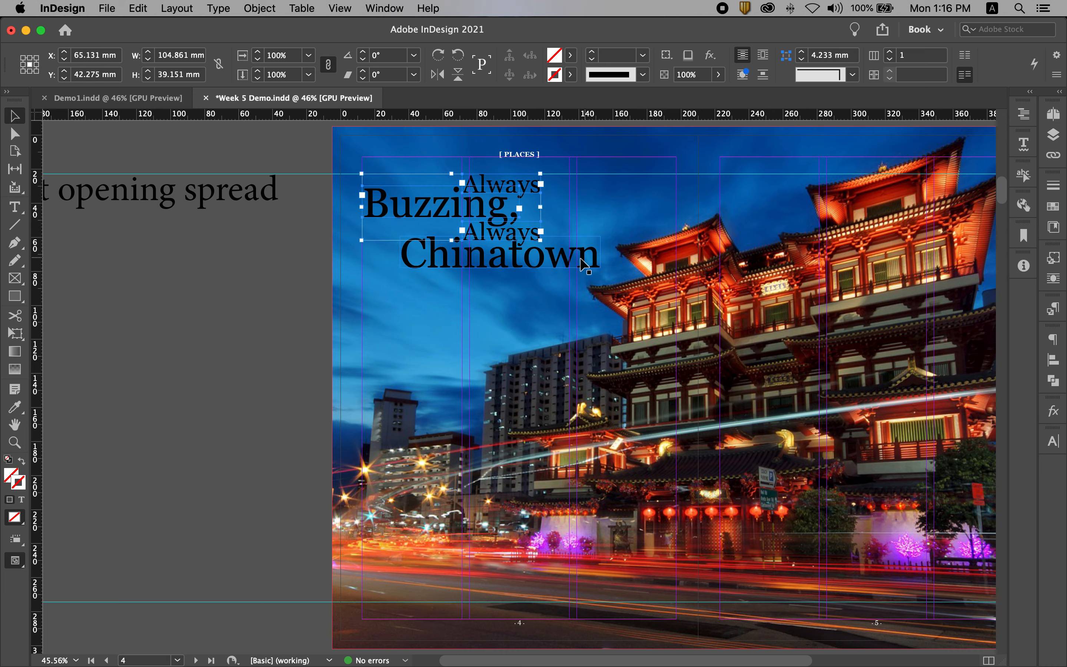
left_click(579, 260, "shift")
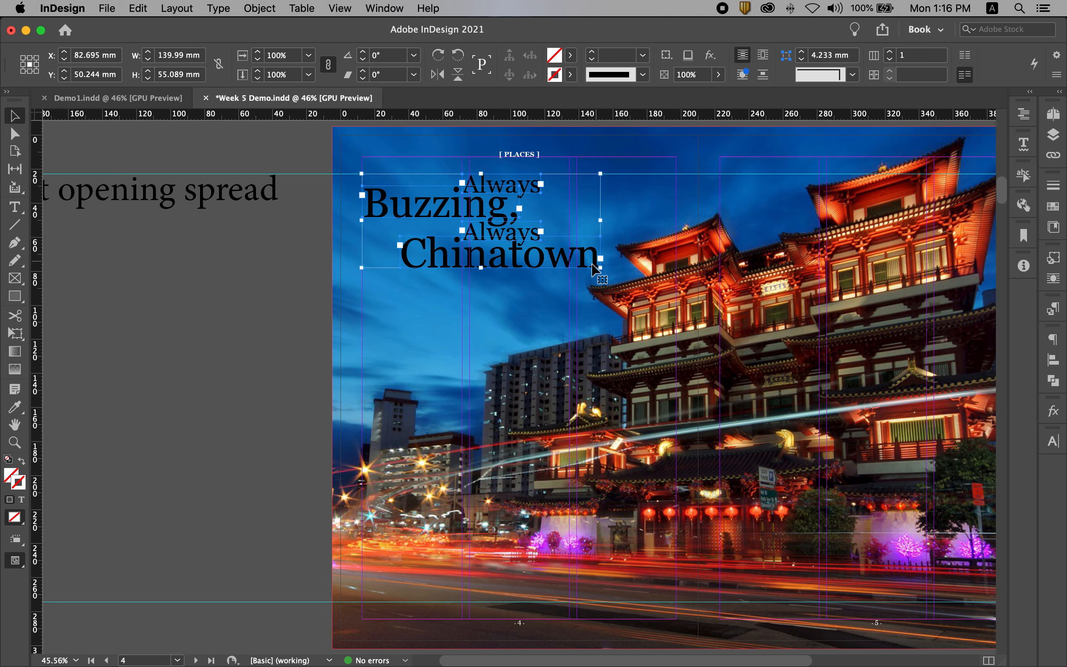
left_click(186, 282)
Apply the [Paper] swatch to the text of both "Always" frames
left_click(527, 190)
left_click(519, 238, "shift")
left_click(1053, 206)
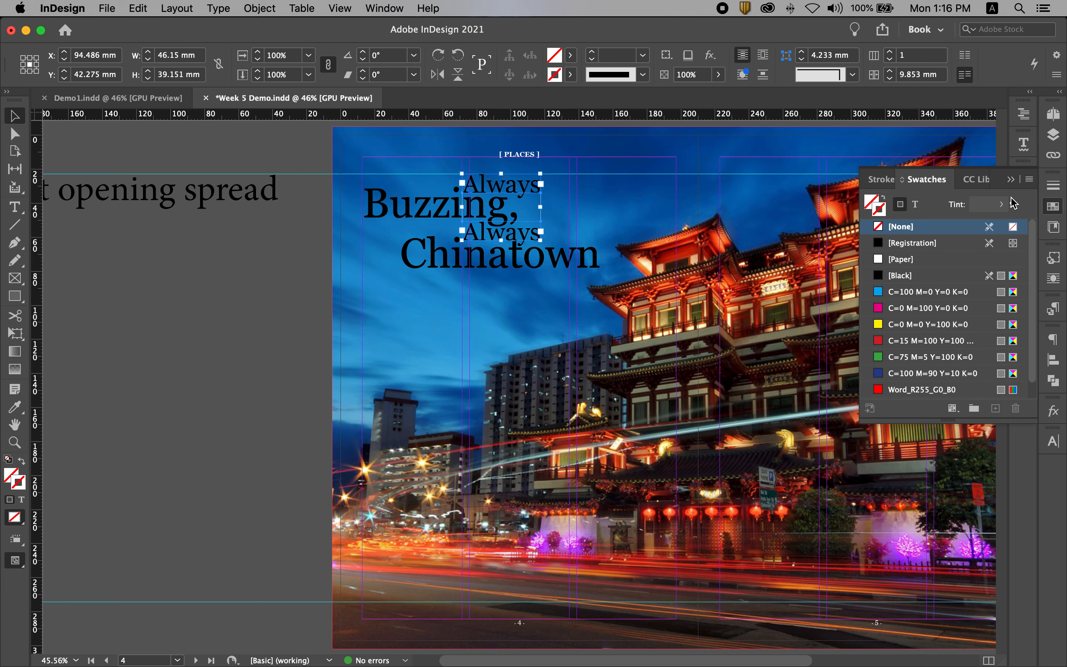
left_click(917, 208)
left_click(903, 260)
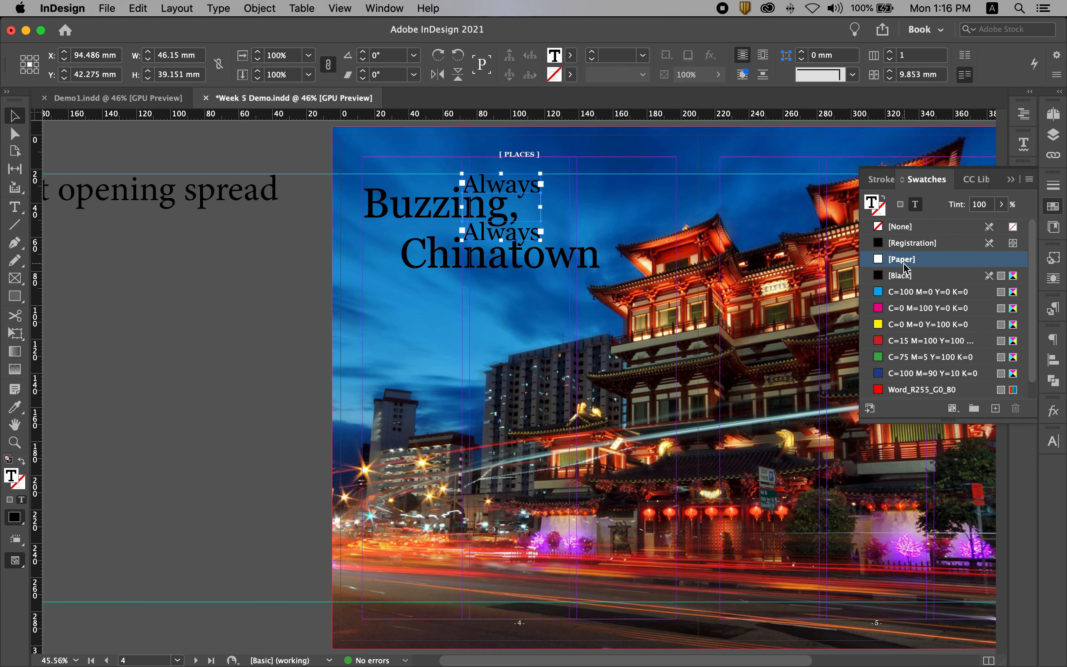
left_click(121, 344)
Recolour the "Buzzing," title text with a coral orange sampled from the temple's roof using the Eyedropper
left_click(434, 214)
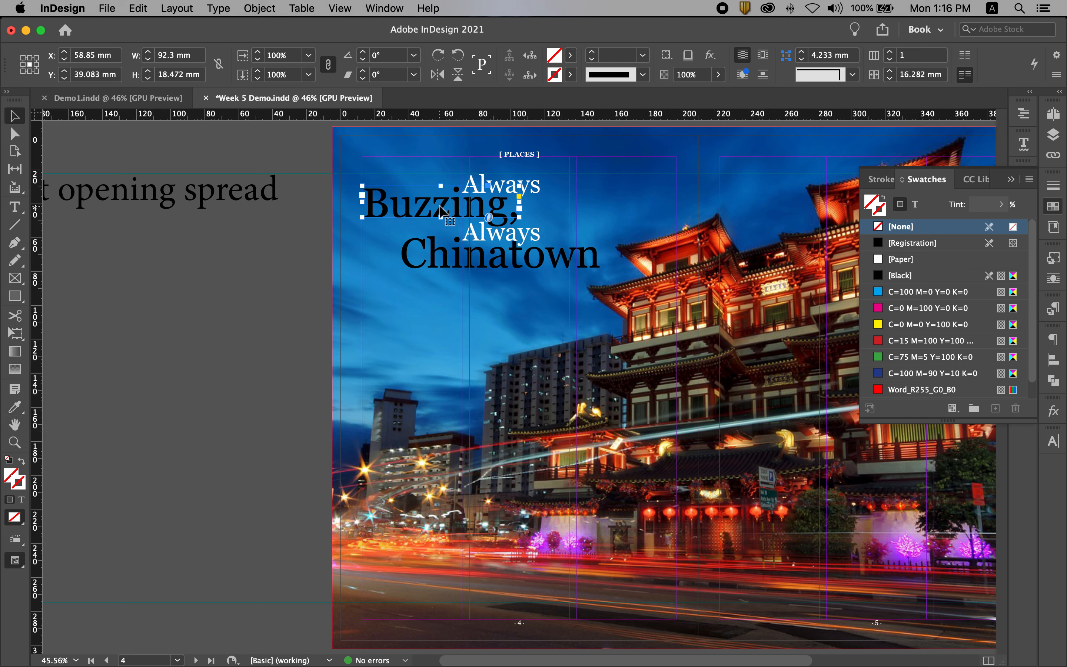
double_click(427, 201)
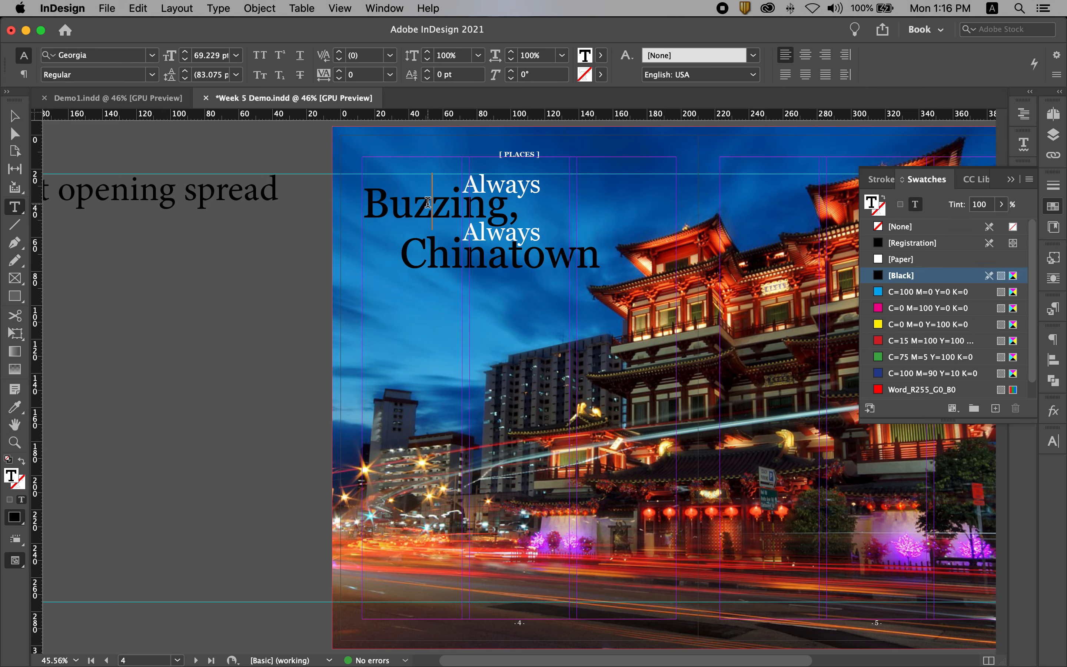
key("super")
key("super+a")
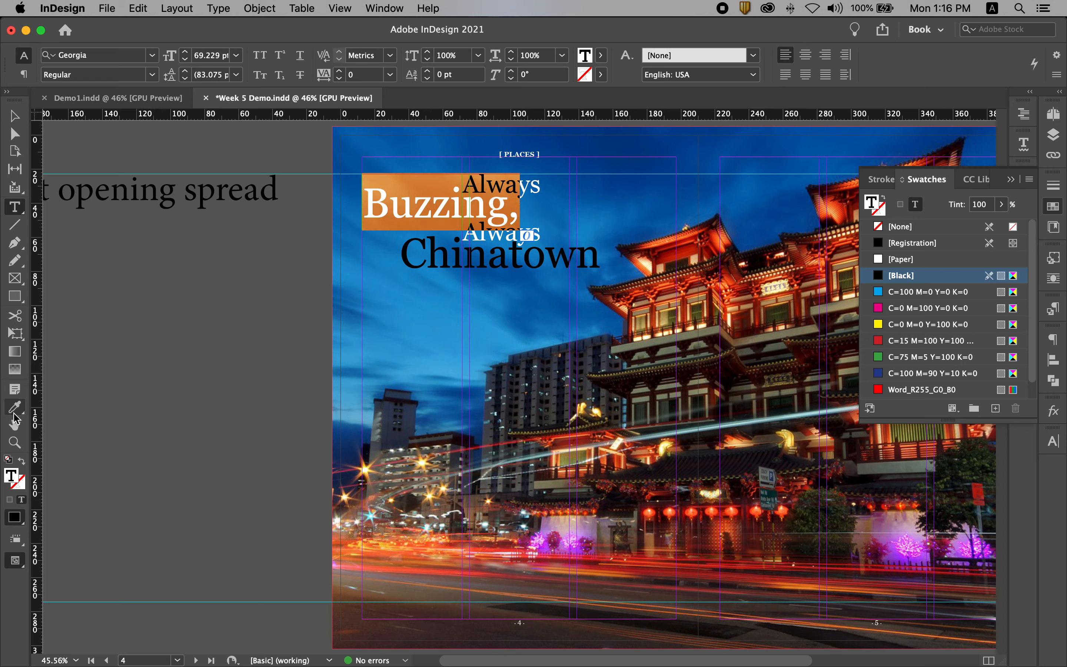
left_click(15, 410)
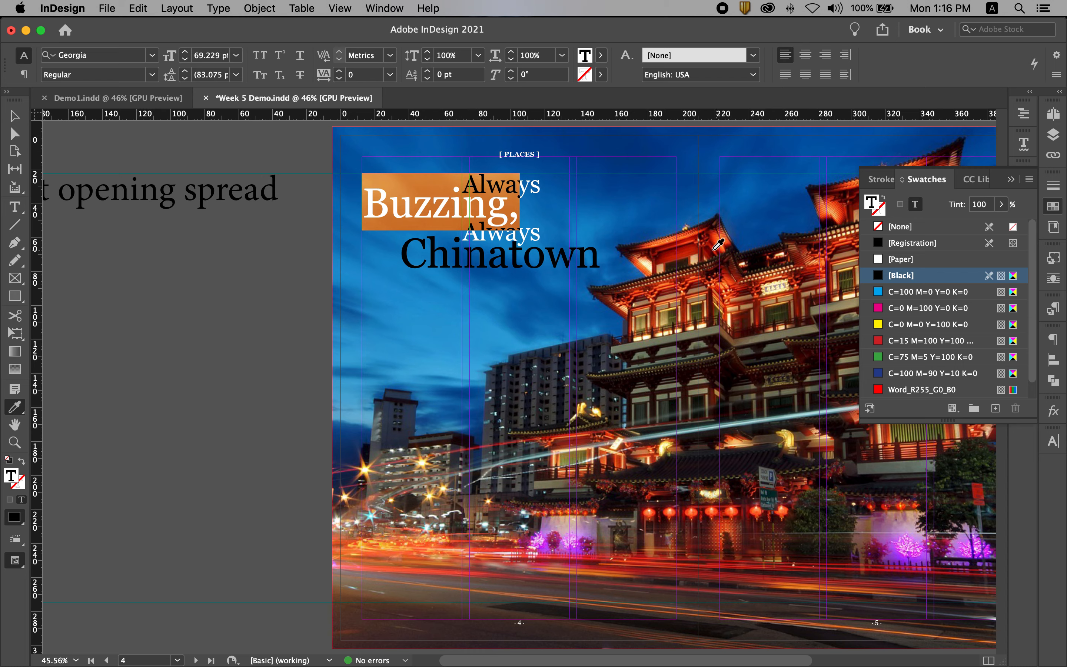
left_click(662, 239)
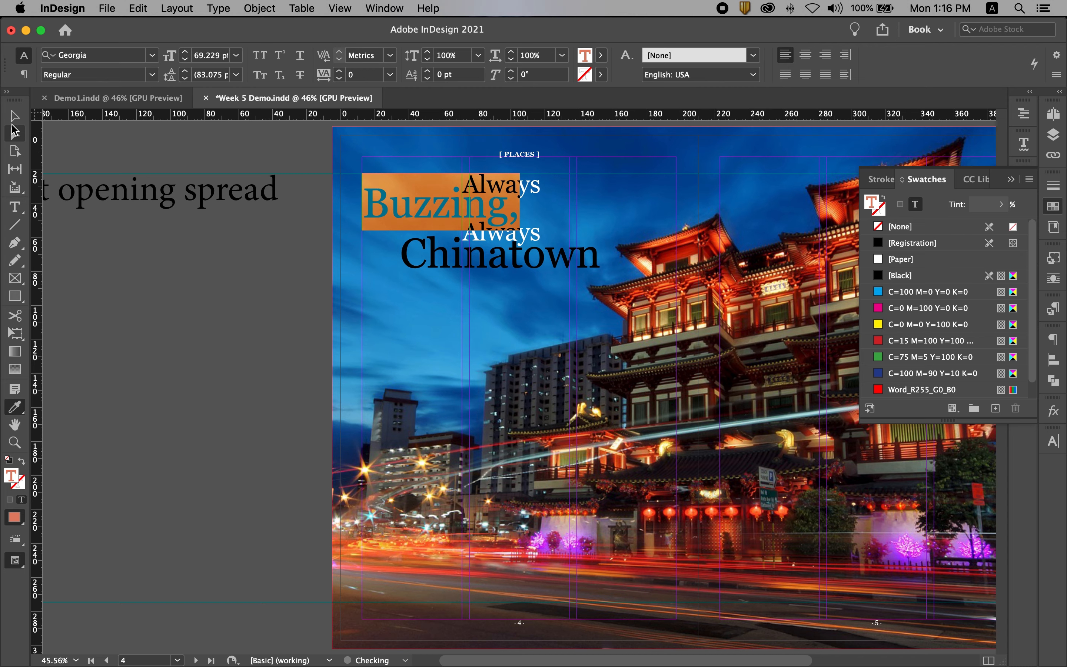
left_click(14, 116)
left_click(159, 347)
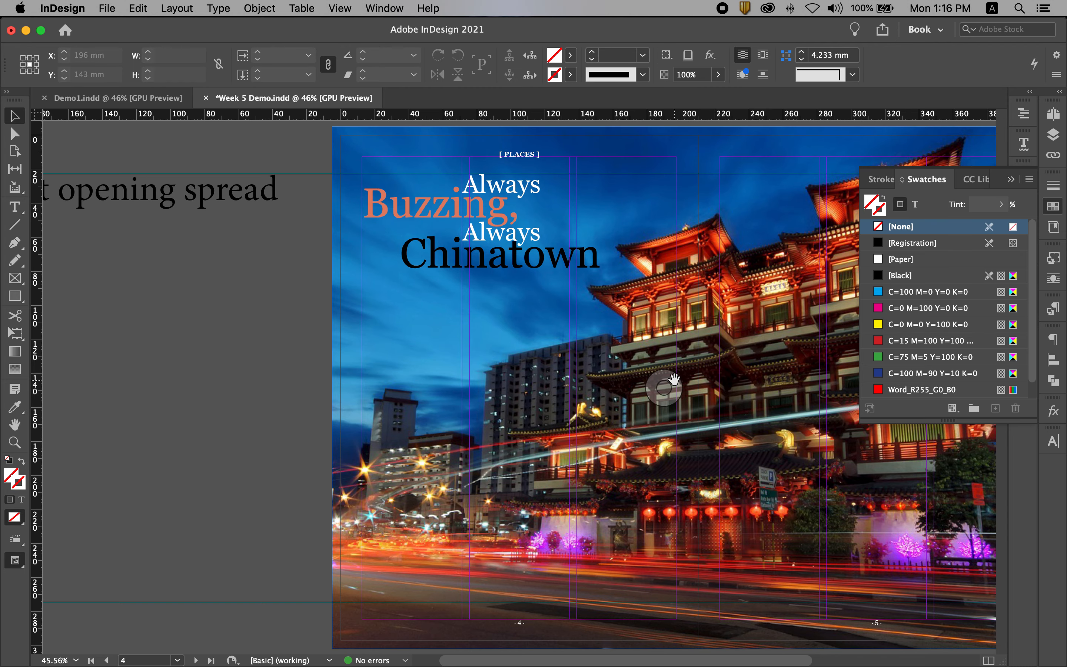
Try to open the placed temple photo for editing in Adobe Photoshop 2021, and quit Photoshop
scroll(673, 377, "right", 10)
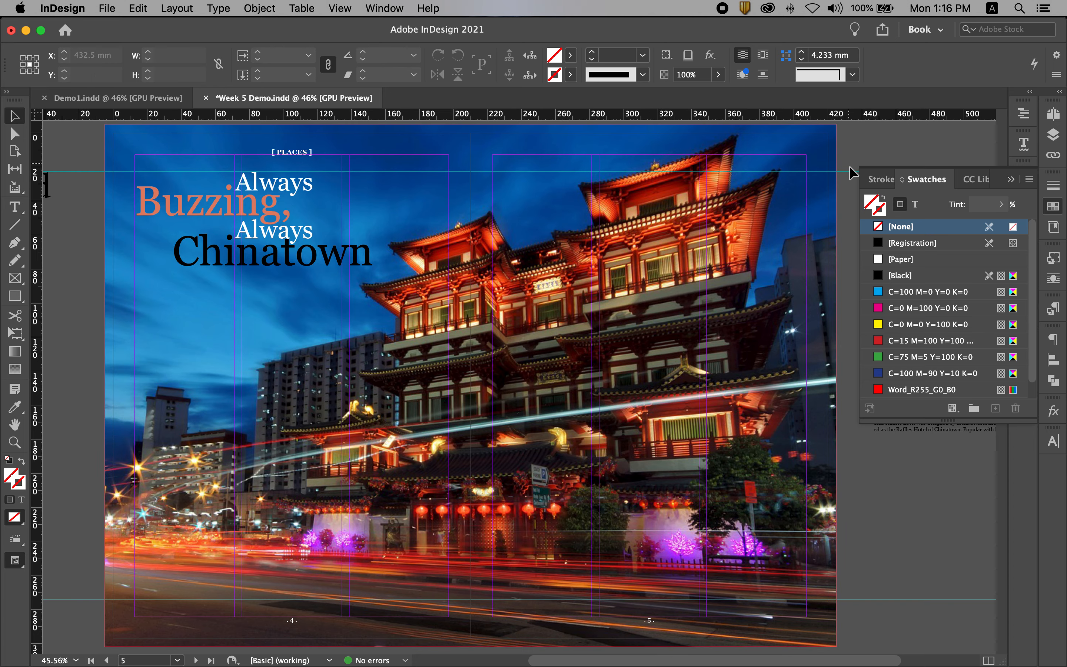
left_click(662, 242)
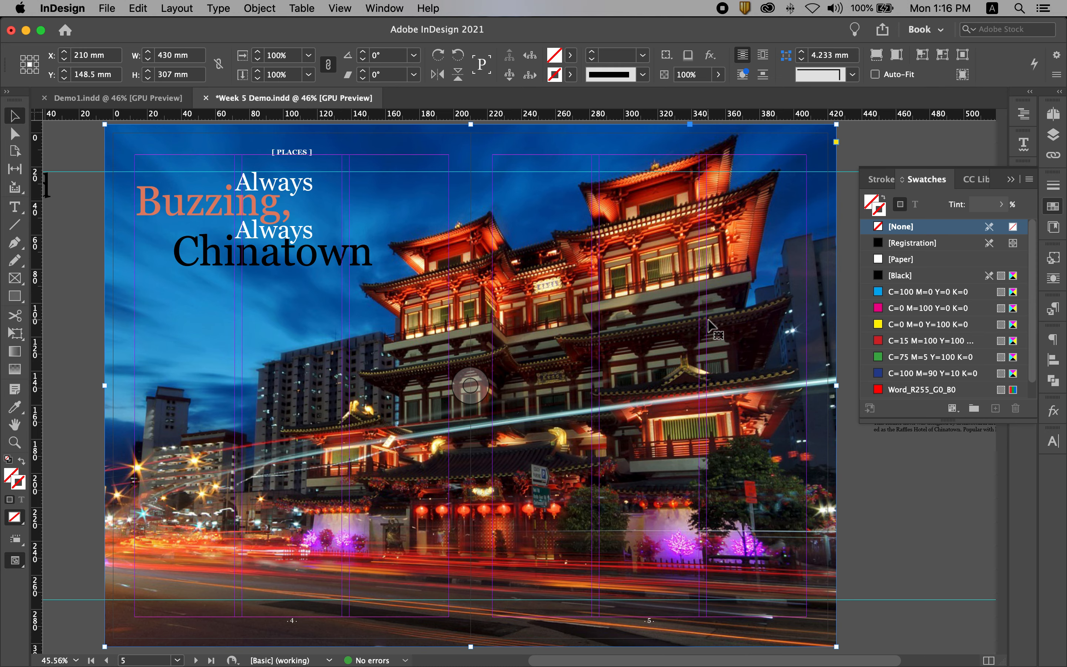
right_click(652, 265)
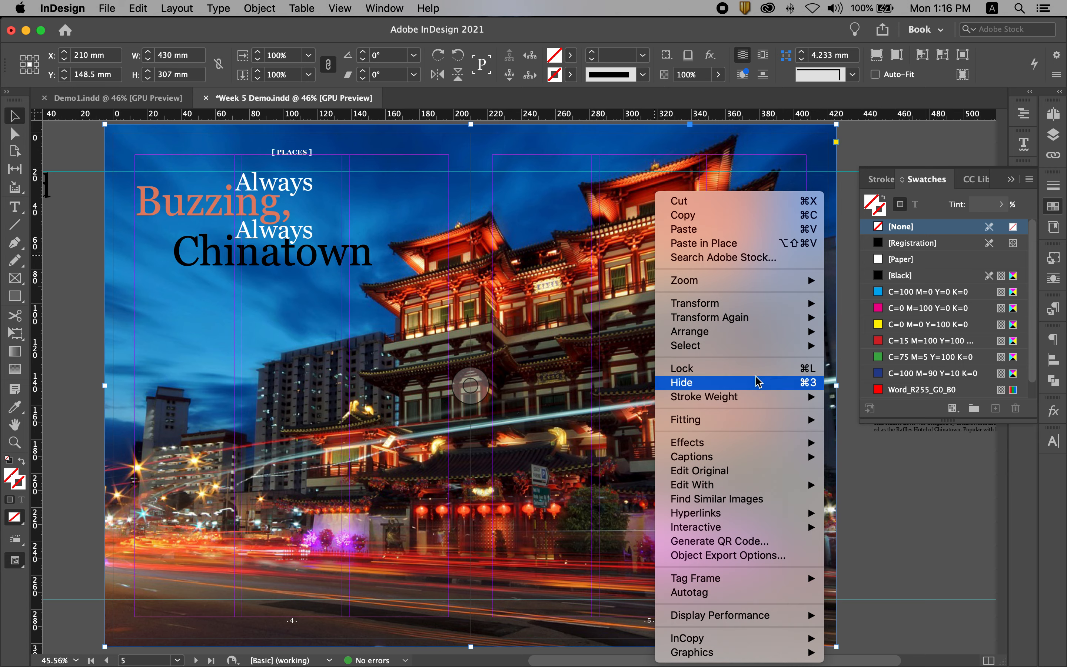
mouse_move(727, 484)
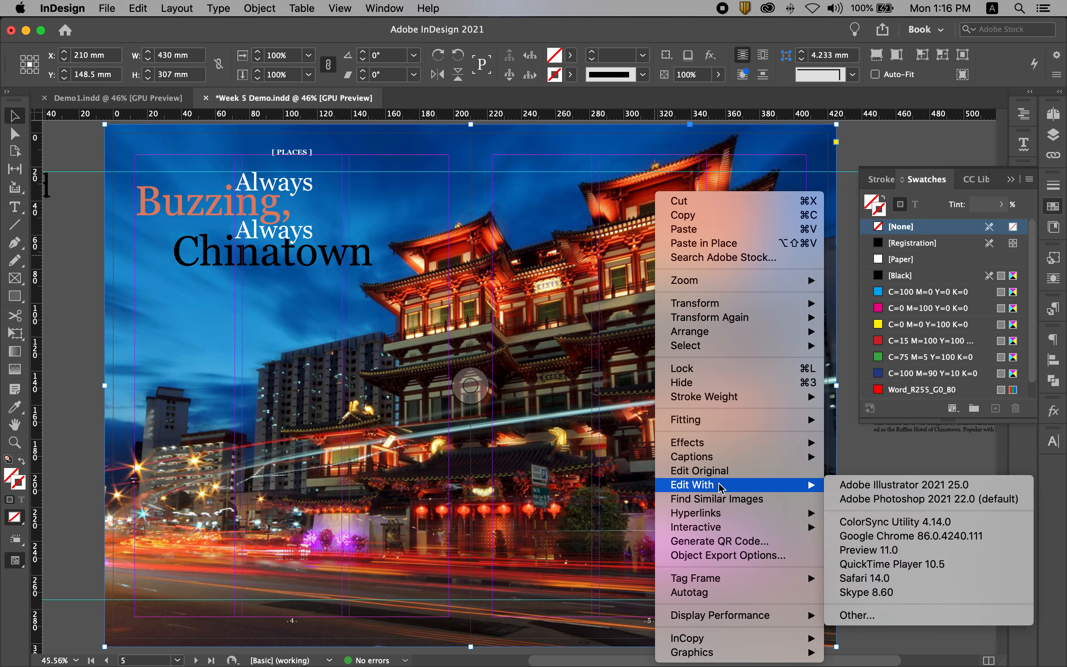
left_click(886, 499)
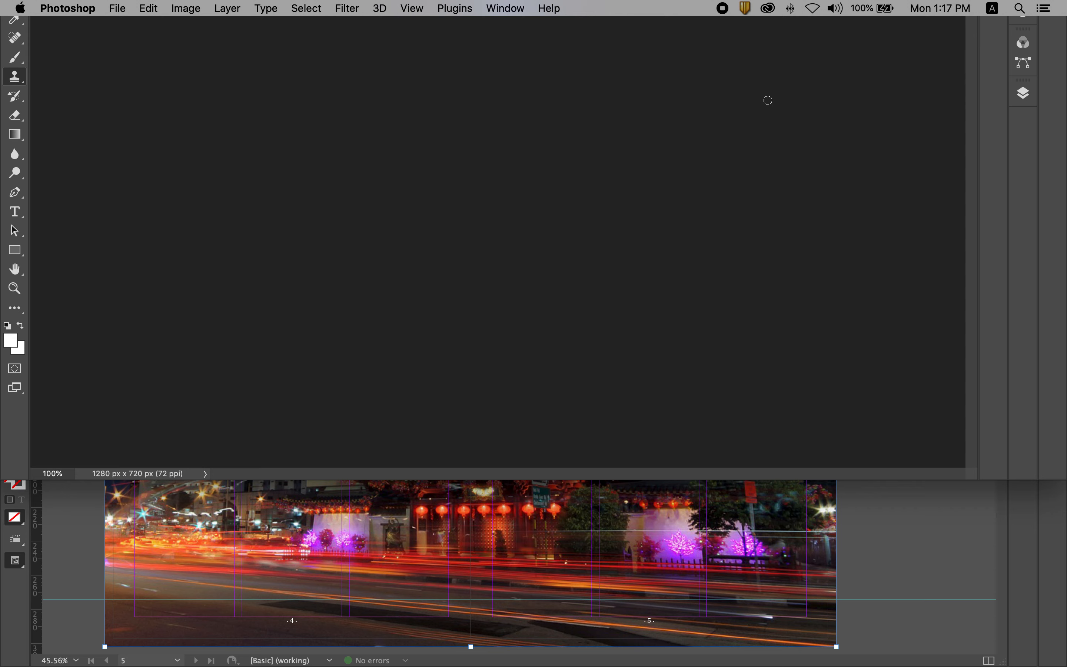
left_click(57, 9)
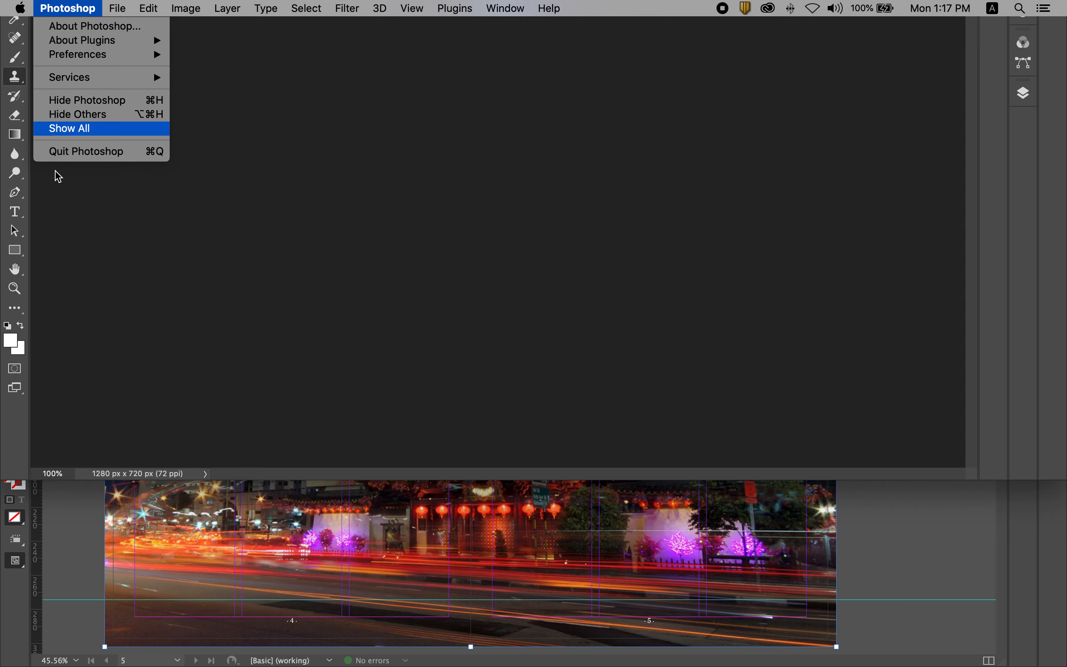
left_click(68, 152)
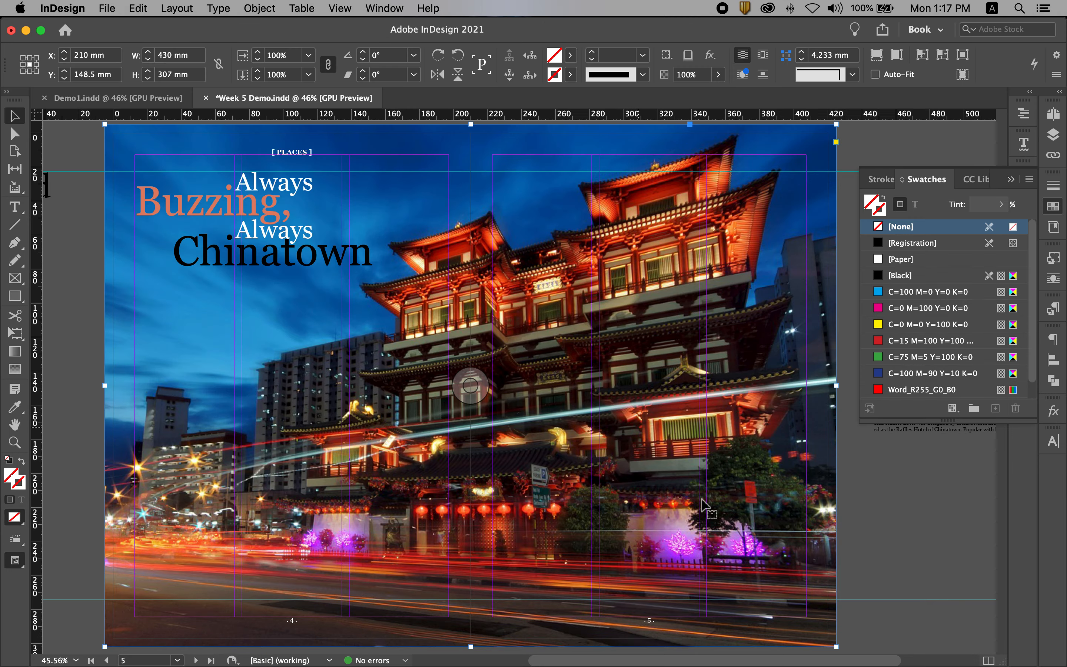
Relaunch Adobe Photoshop 2021 and close its home window to return to the InDesign spread
mouse_move(698, 664)
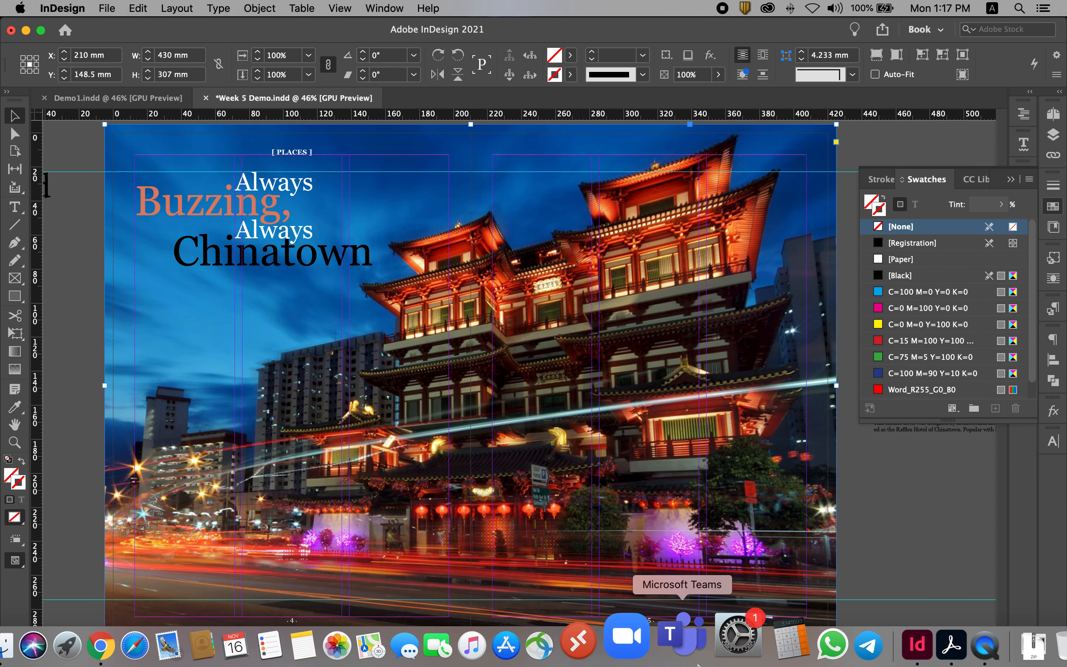
left_click(108, 646)
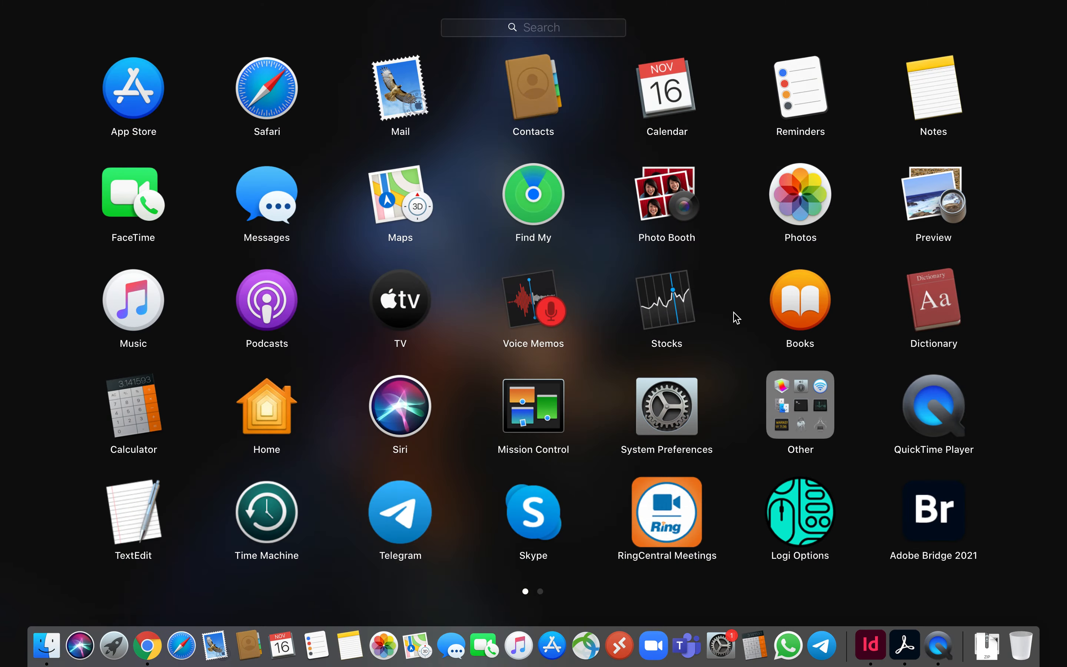
scroll(735, 318, "right", 5)
left_click(666, 304)
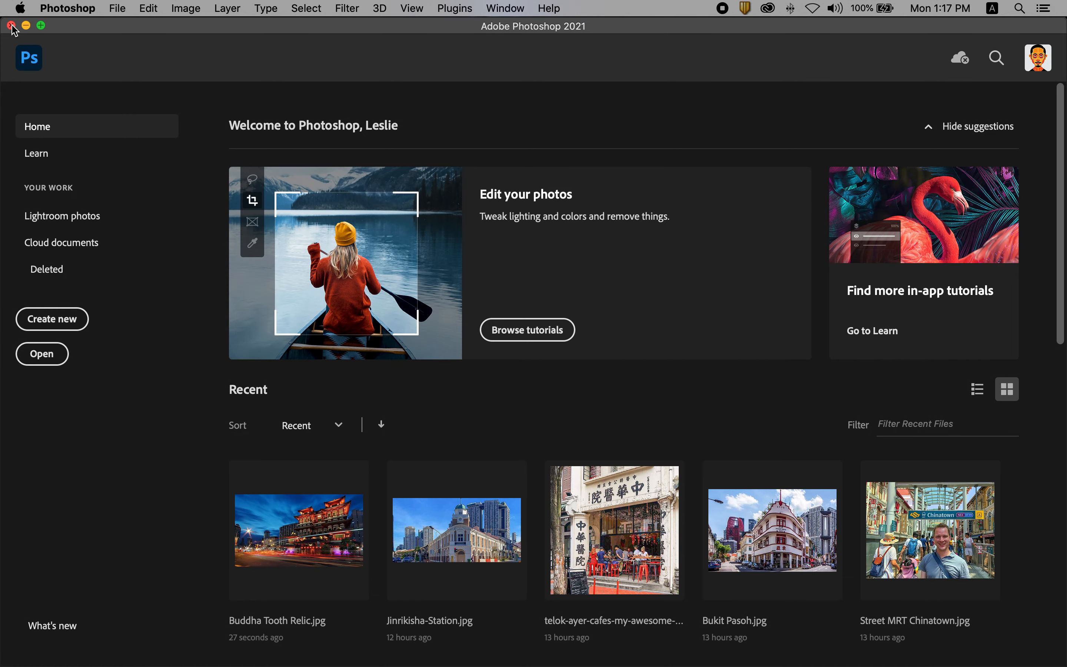
left_click(11, 25)
left_click(741, 423)
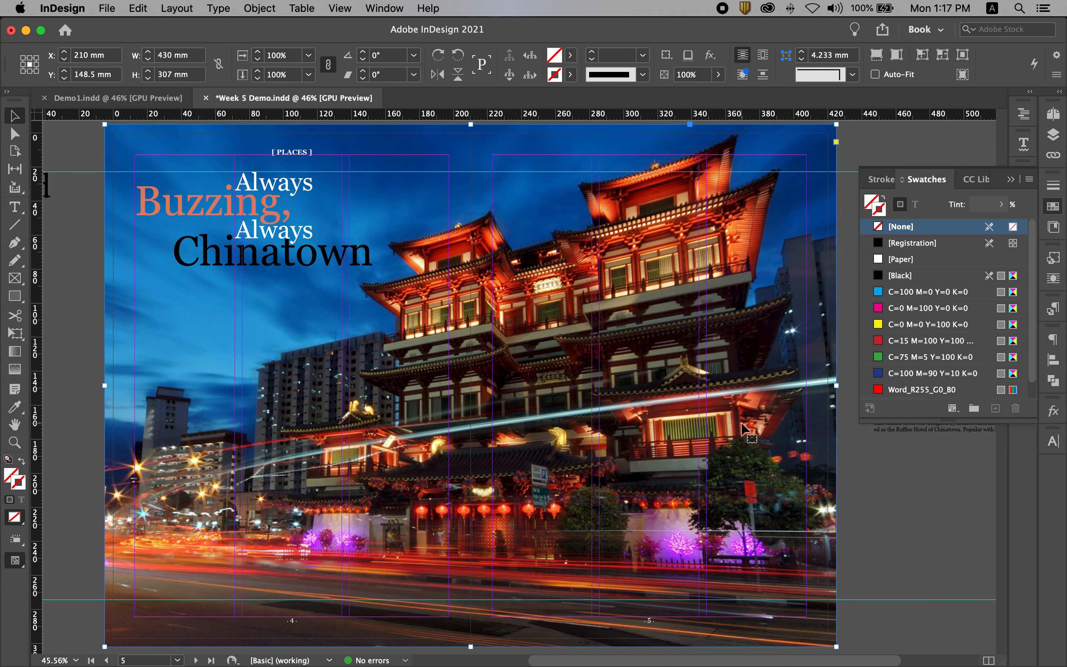
Open the placed temple photo for editing in Adobe Photoshop 2021
right_click(741, 424)
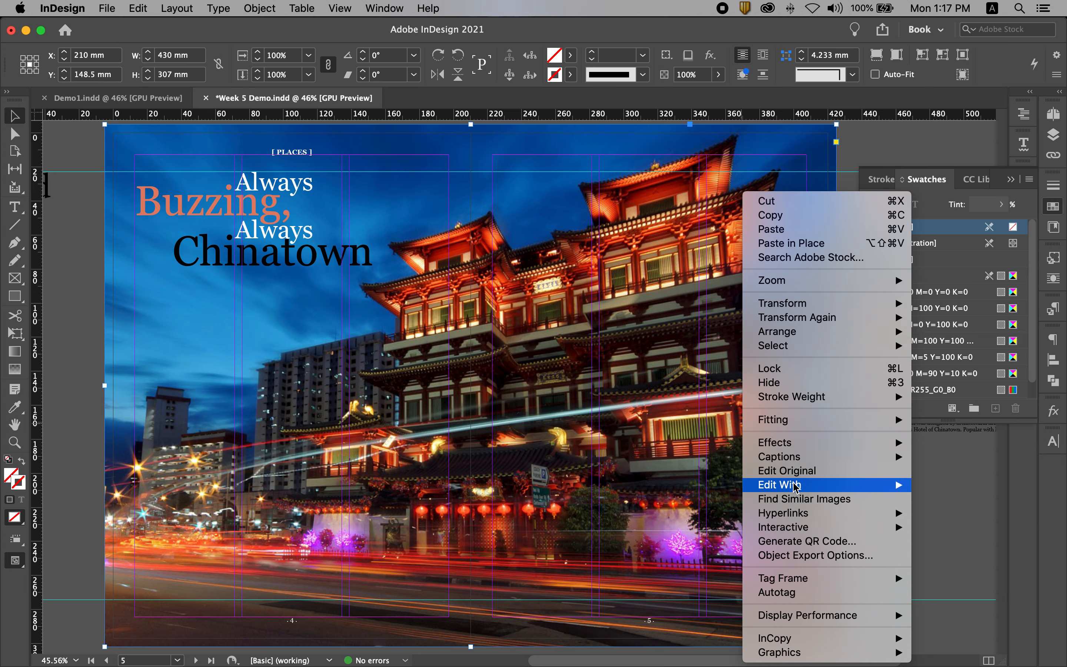
mouse_move(789, 484)
left_click(660, 499)
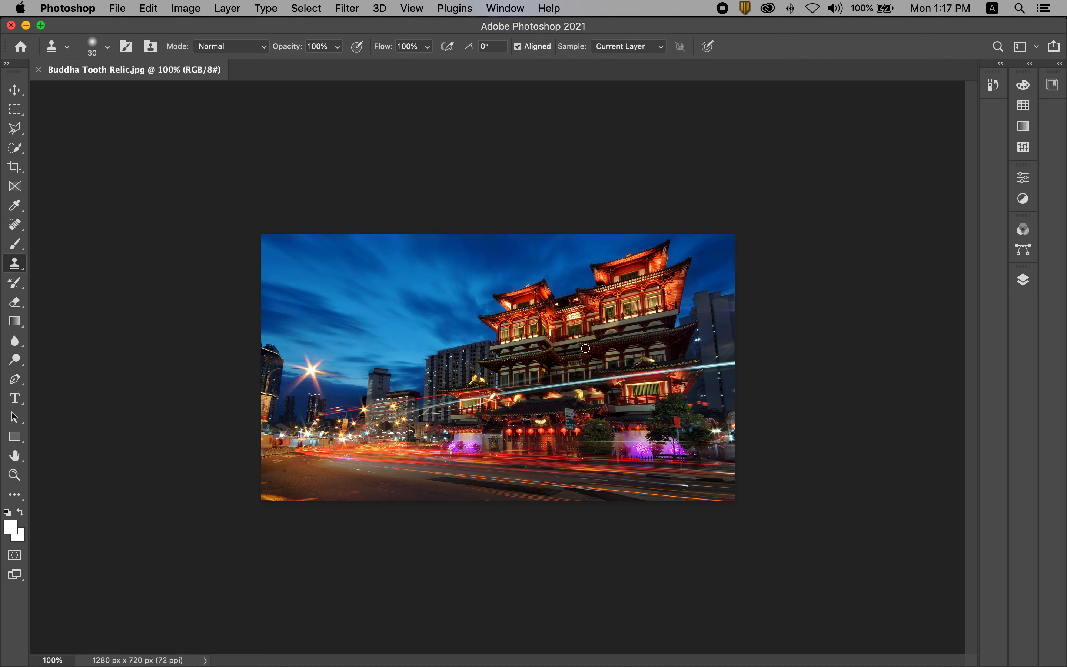
Convert Buddha Tooth Relic.jpg to CMYK Color mode, save it and return to the InDesign spread with nothing selected
left_click(185, 9)
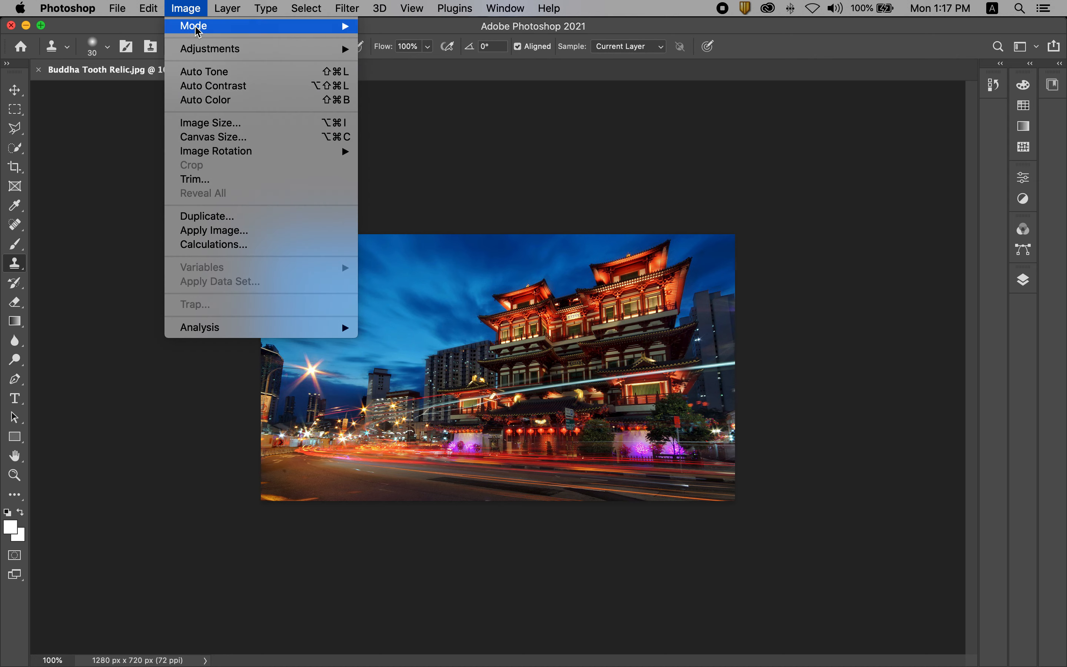
mouse_move(197, 29)
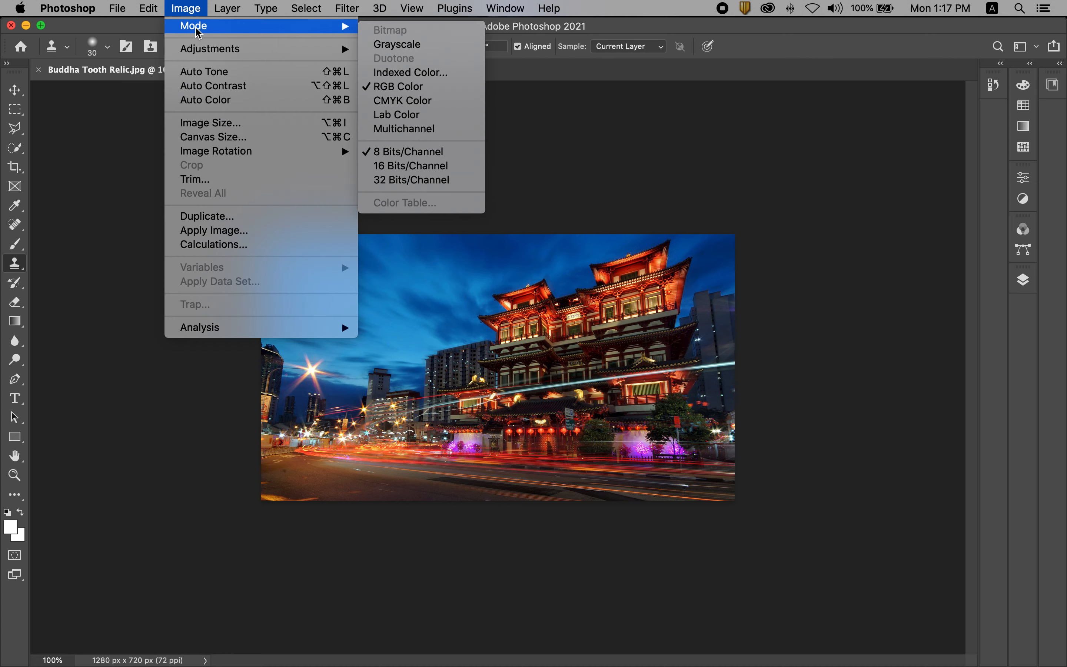
left_click(402, 101)
key("super+s")
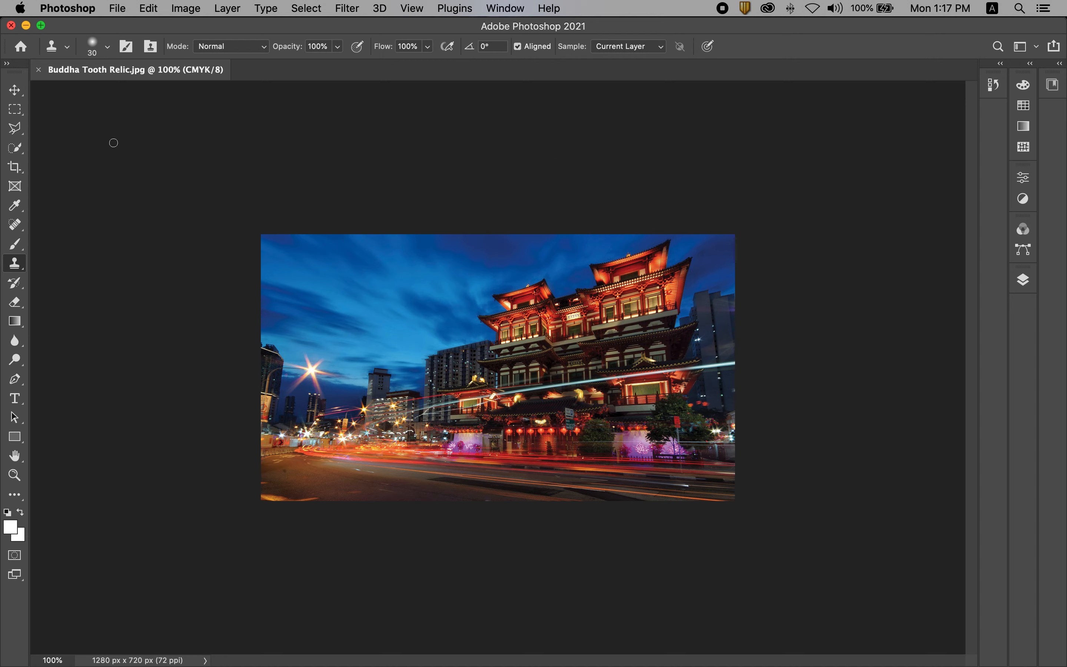
left_click(11, 26)
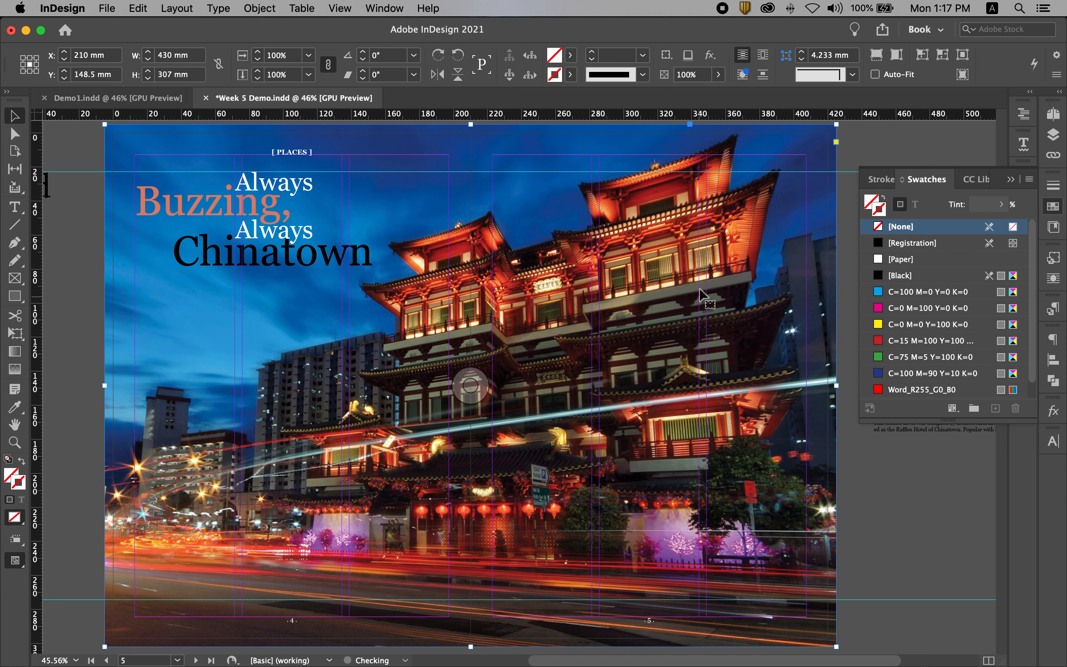
left_click(68, 265)
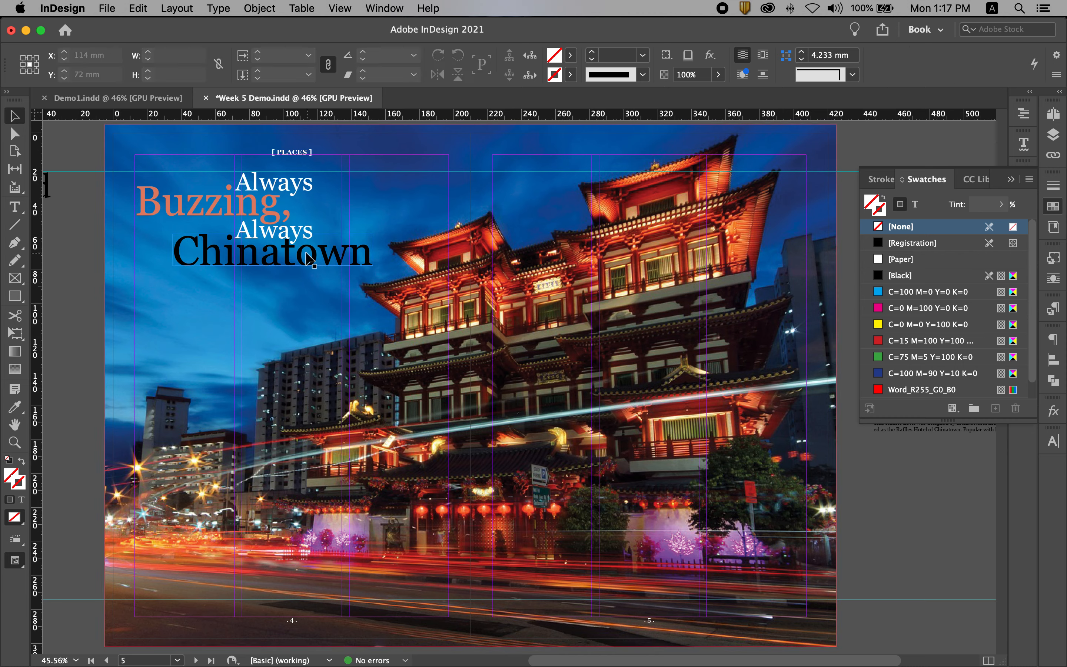
Recolour the "Buzzing," text with a light orange sampled from the CMYK photo's temple roof using the Eyedropper
double_click(202, 207)
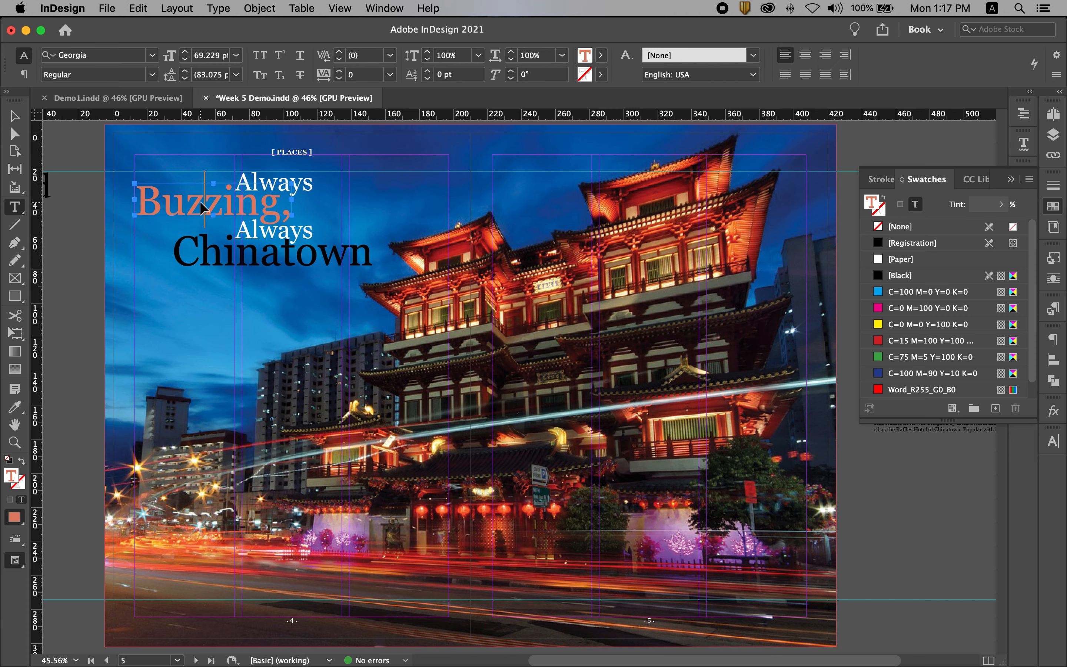
triple_click(201, 200)
left_click(17, 411)
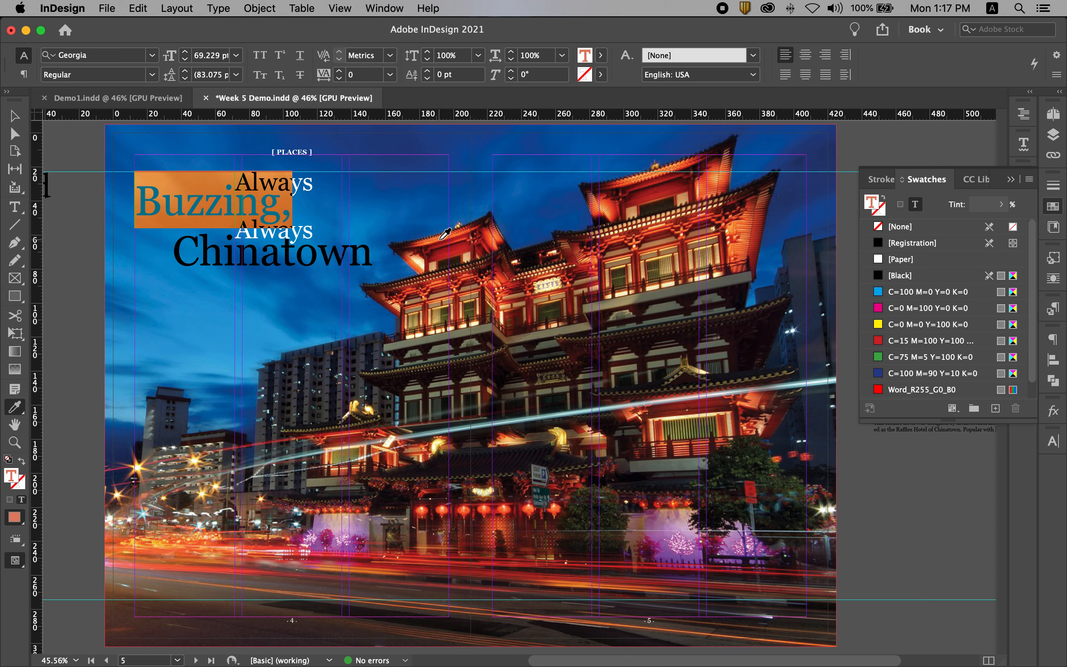
left_click(434, 234)
left_click(15, 116)
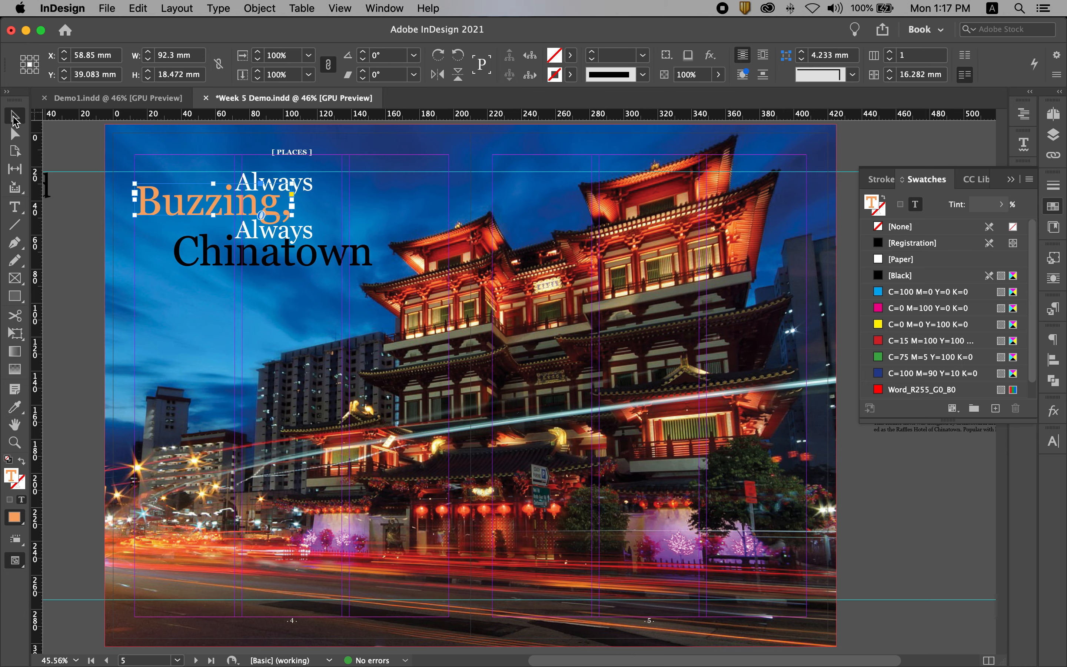
left_click(76, 258)
Give the "Chinatown" text the same light orange by sampling it from the "Buzzing," lettering with the Eyedropper
double_click(350, 262)
double_click(351, 262)
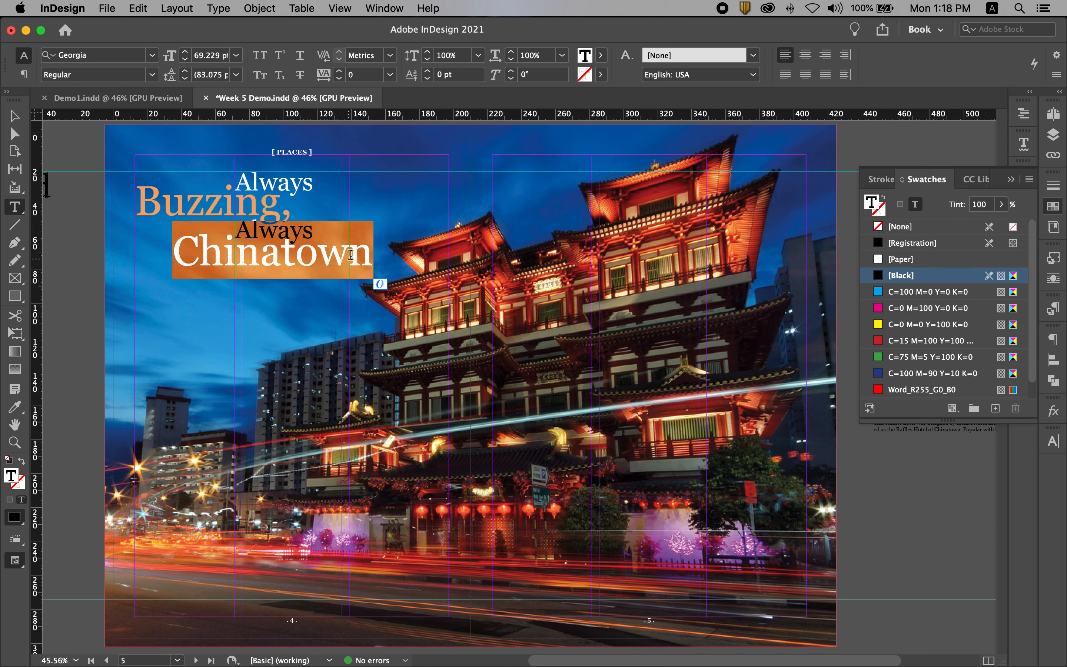
left_click(15, 406)
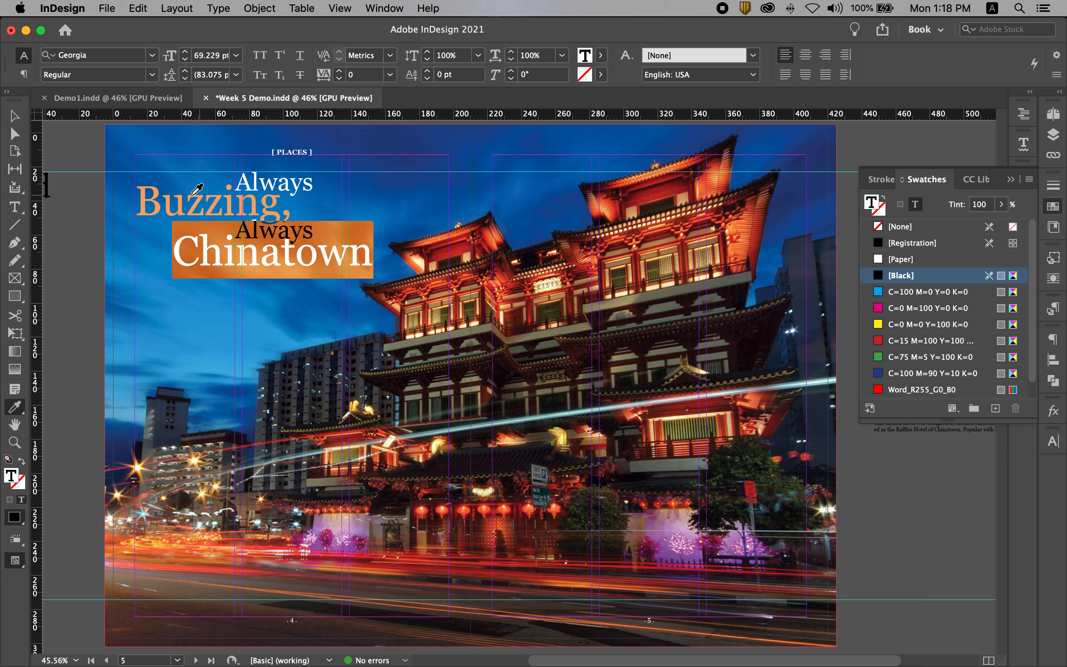
left_click(147, 187)
left_click(14, 115)
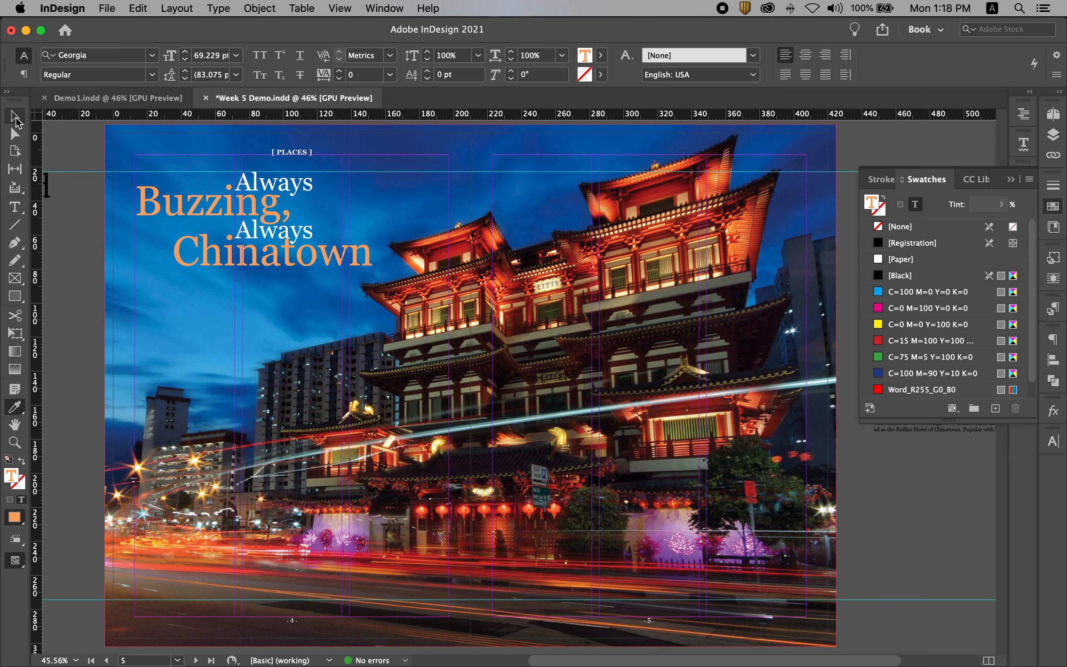